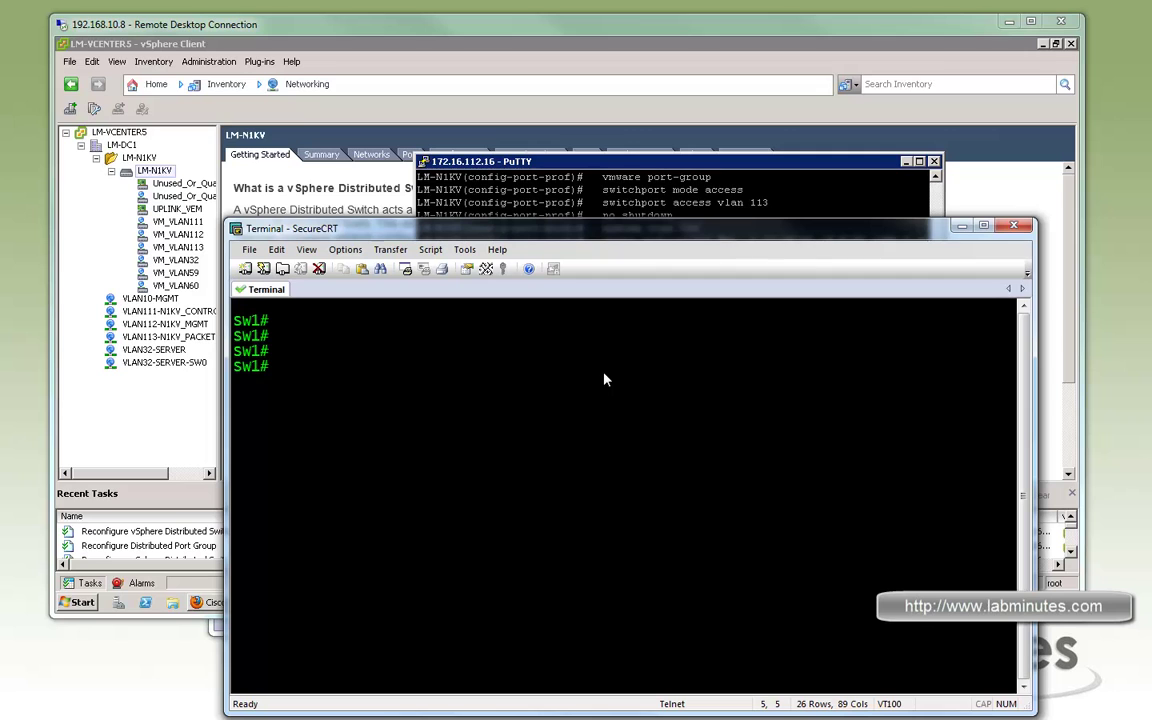
On SW1, run 'sh run int f1/0/19' to show the ESXi2 vmnic2 port config
{"action": "type", "text": "t"}
{"action": "key", "text": "BackSpace"}
{"action": "key", "text": "BackSpace"}
{"action": "key", "text": "BackSpace"}
{"action": "type", "text": "int g"}
{"action": "key", "text": "BackSpace"}
{"action": "type", "text": "f1/0/"}
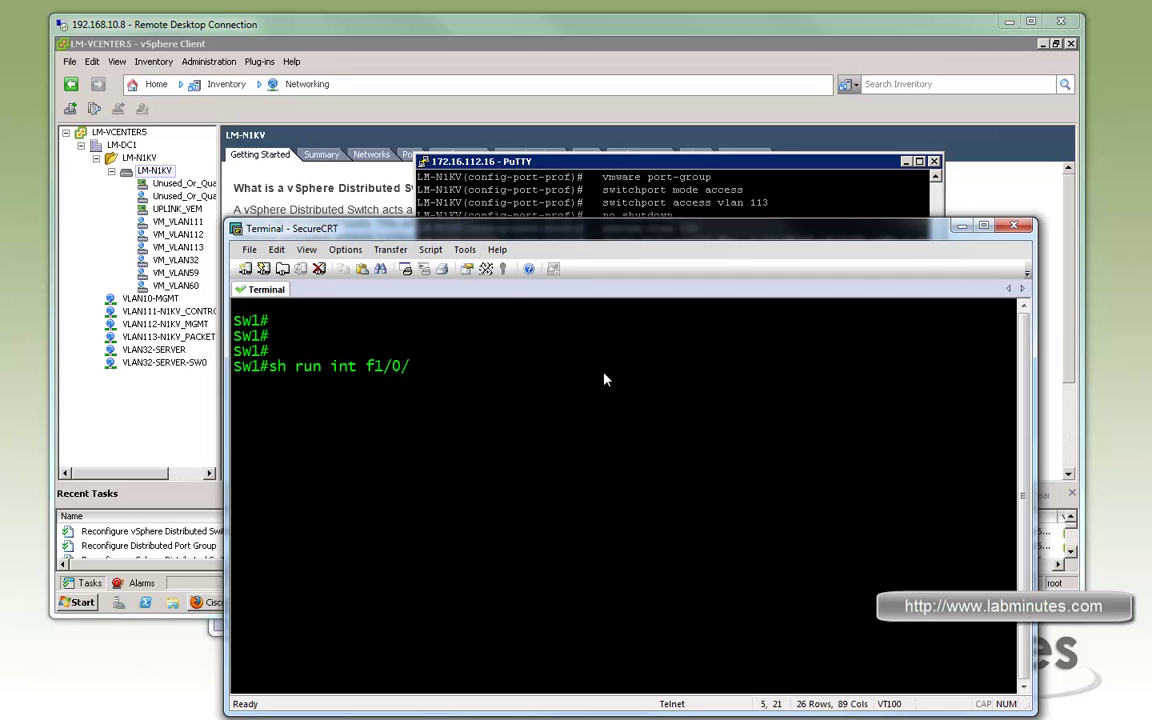
{"action": "type", "text": "19"}
{"action": "key", "text": "Return"}
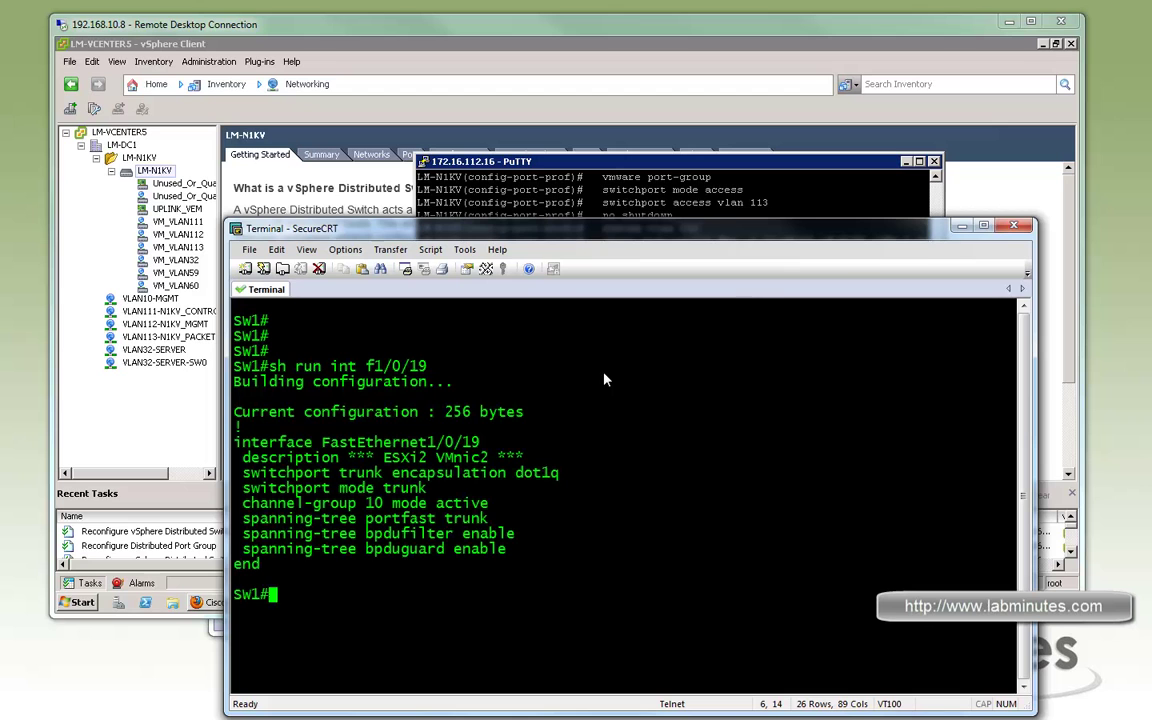
Highlight the interface name, trunk encapsulation, switchport mode trunk and spanning-tree lines
{"action": "left_click_drag", "start_coordinate": [495, 523], "coordinate": [486, 520]}
{"action": "left_click_drag", "start_coordinate": [366, 441], "coordinate": [480, 441]}
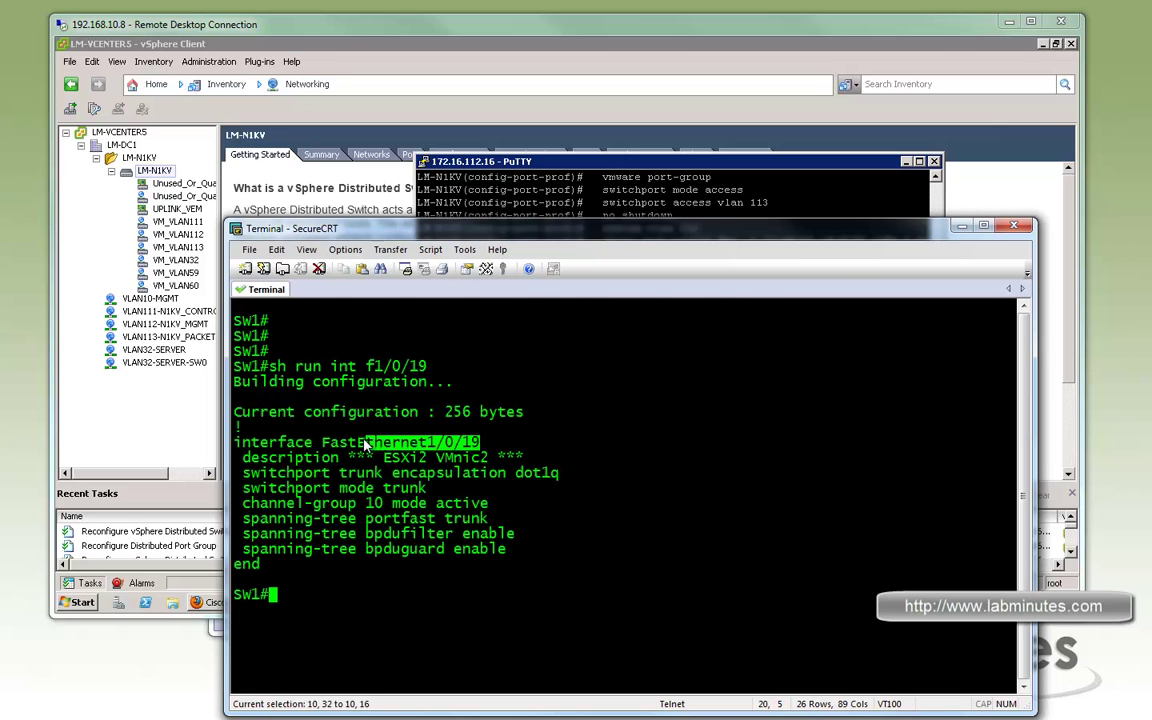
{"action": "left_click_drag", "start_coordinate": [288, 474], "coordinate": [508, 477]}
{"action": "left_click_drag", "start_coordinate": [289, 489], "coordinate": [427, 489]}
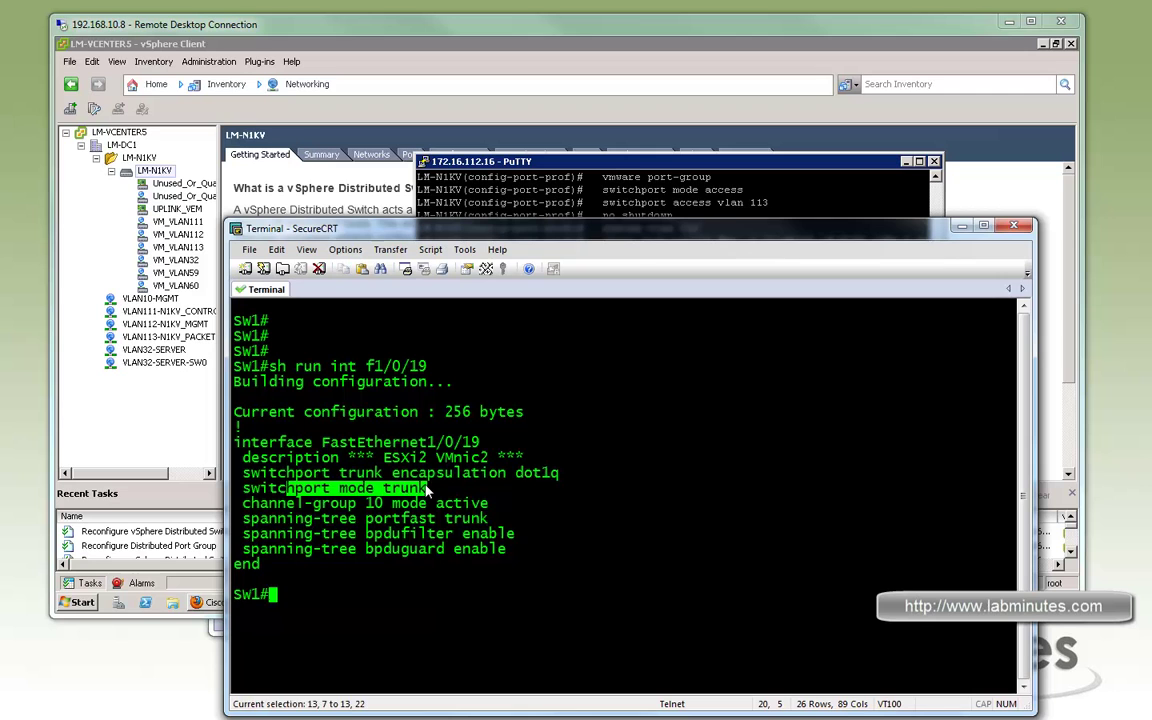
{"action": "left_click", "coordinate": [473, 560]}
{"action": "left_click_drag", "start_coordinate": [312, 524], "coordinate": [433, 556]}
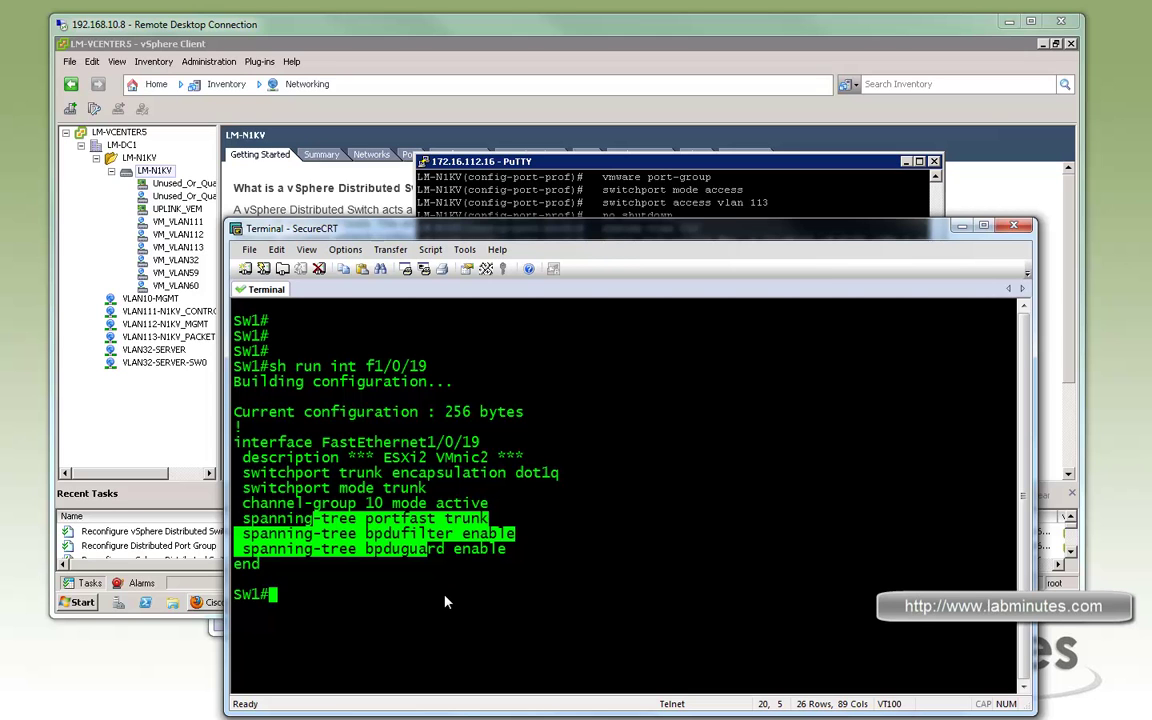
{"action": "left_click", "coordinate": [614, 513]}
Run 'sh run int po10' and highlight the Port-channel10 configuration lines
{"action": "type", "text": "sh run int "}
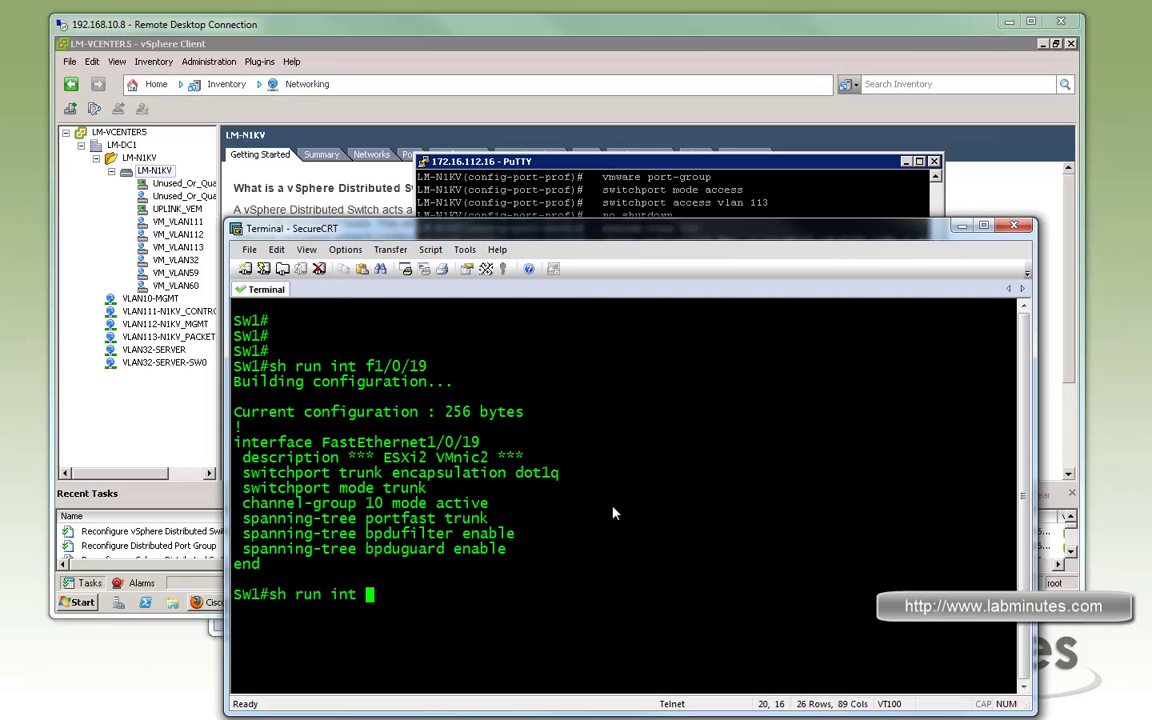
{"action": "type", "text": "po10"}
{"action": "key", "text": "Return"}
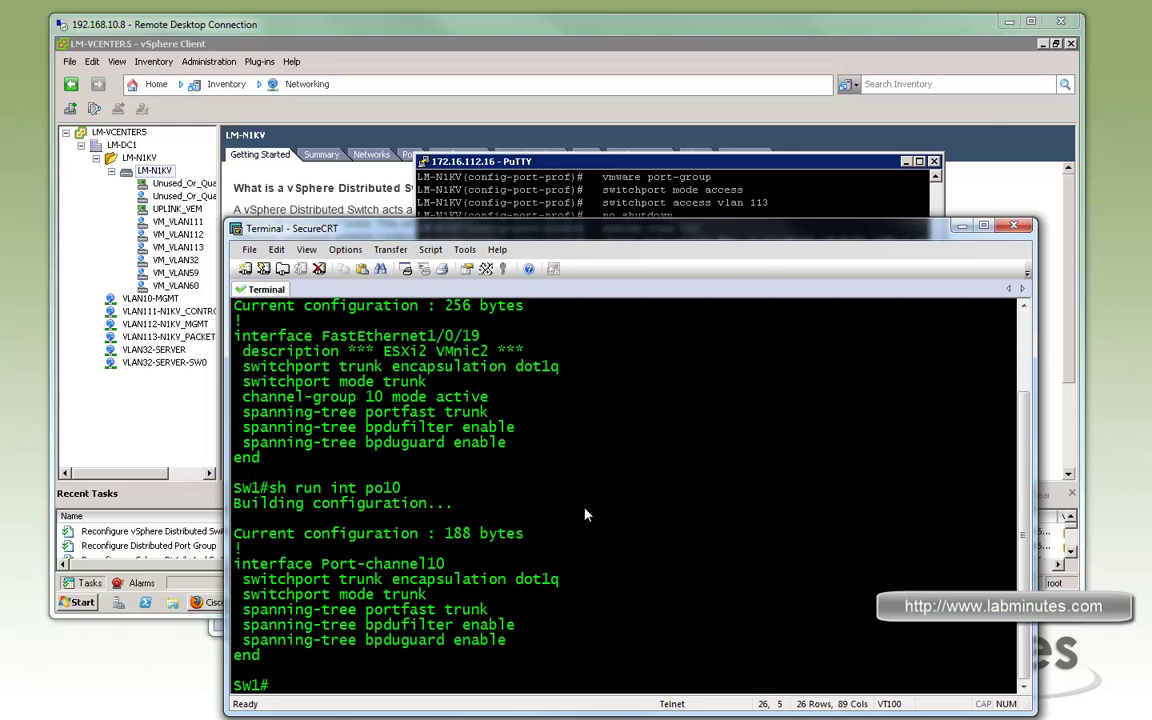
{"action": "left_click_drag", "start_coordinate": [311, 572], "coordinate": [508, 641]}
Run 'sh etherc s', highlight the Po10 and Po11 member ports, then bring Remote Desktop forward
{"action": "type", "text": "sh etherc s"}
{"action": "key", "text": "Return"}
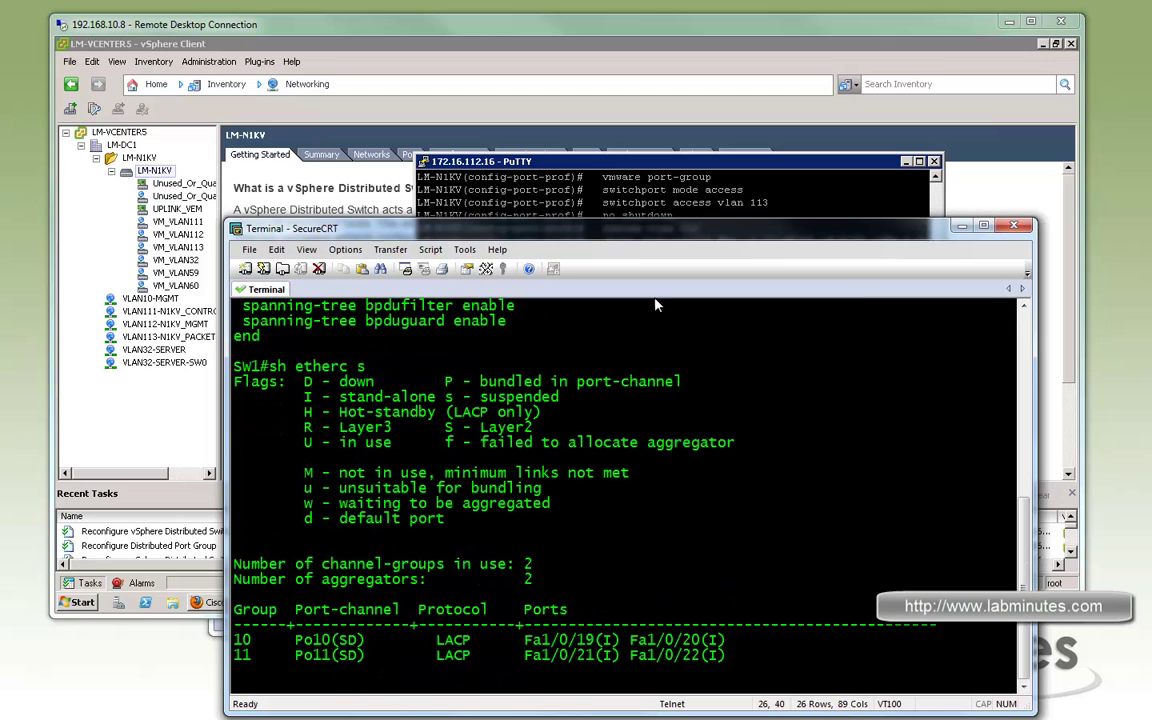
{"action": "left_click_drag", "start_coordinate": [366, 641], "coordinate": [228, 640]}
{"action": "left_click", "coordinate": [961, 373]}
{"action": "left_click", "coordinate": [832, 156]}
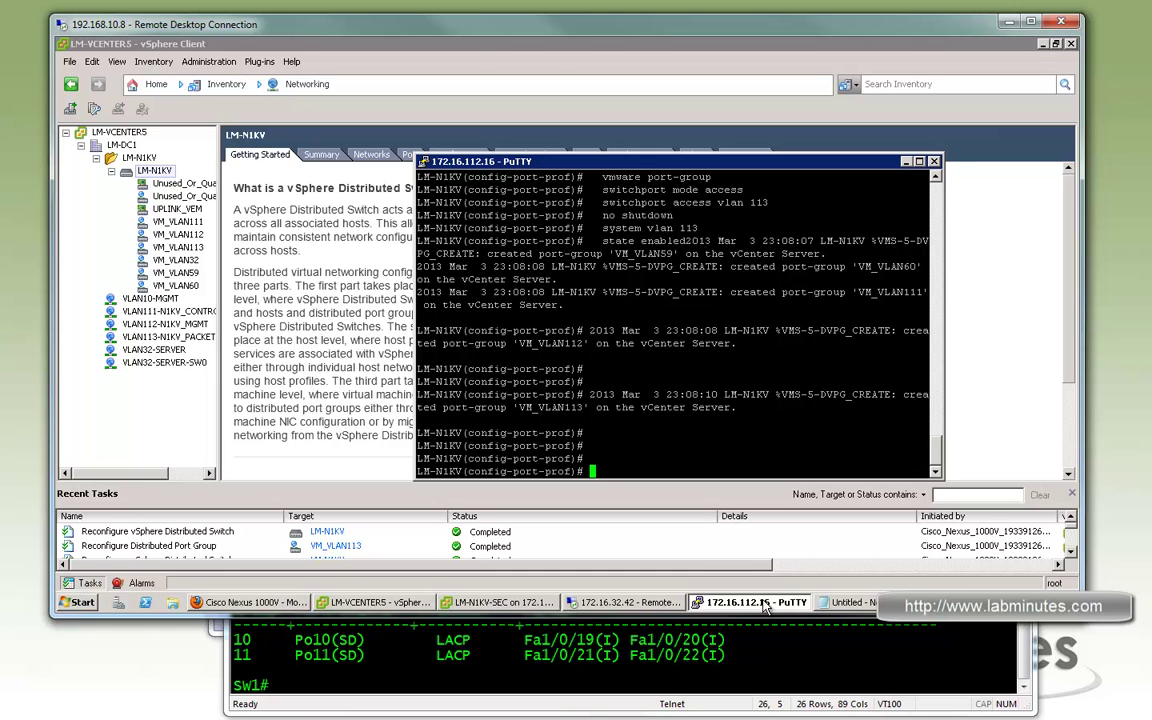
Start Add Host on LM-N1KV and tick vmnic2 and vmnic3 of host 172.16.32.4
{"action": "left_click", "coordinate": [692, 546]}
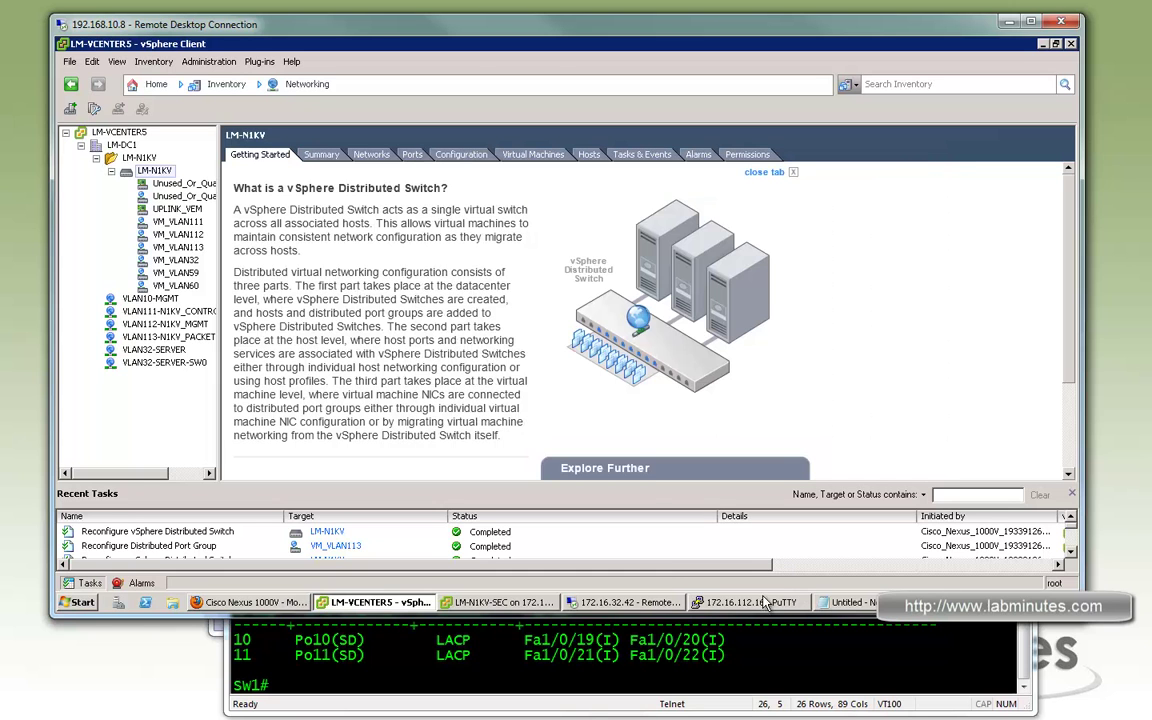
{"action": "right_click", "coordinate": [160, 178]}
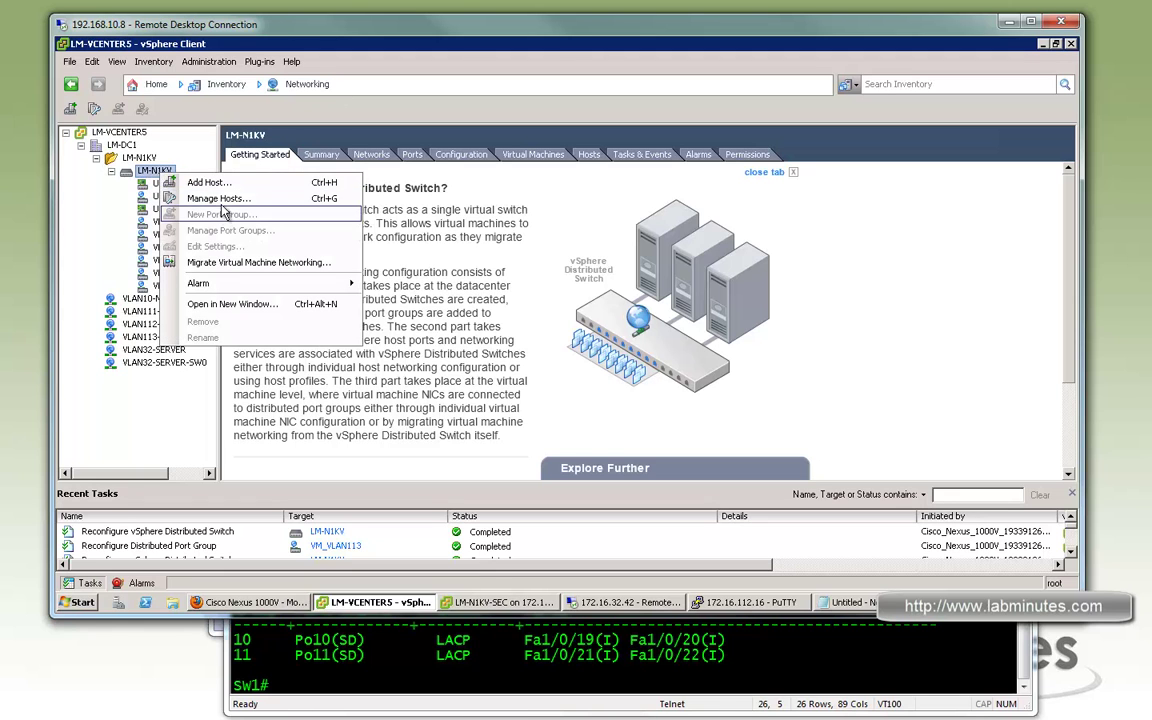
{"action": "left_click", "coordinate": [206, 183]}
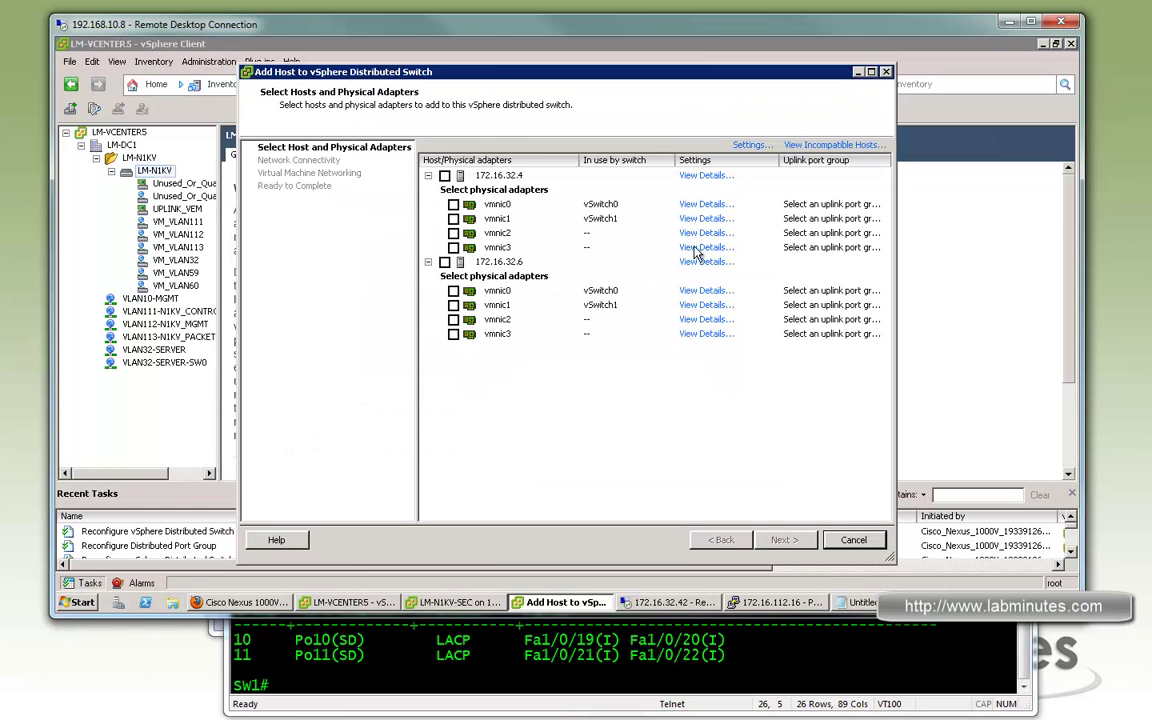
{"action": "left_click", "coordinate": [453, 233]}
{"action": "left_click", "coordinate": [453, 247]}
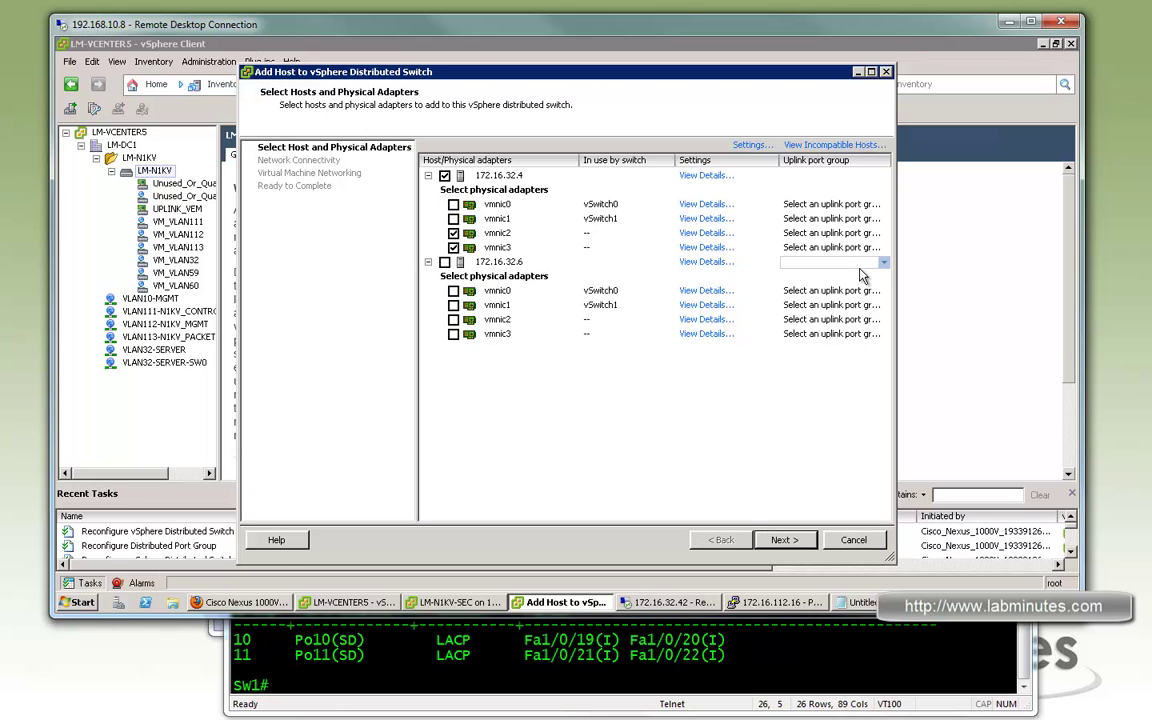
Set the uplink port group of both vmnic2 and vmnic3 to UPLINK_VEM
{"action": "left_click", "coordinate": [884, 233]}
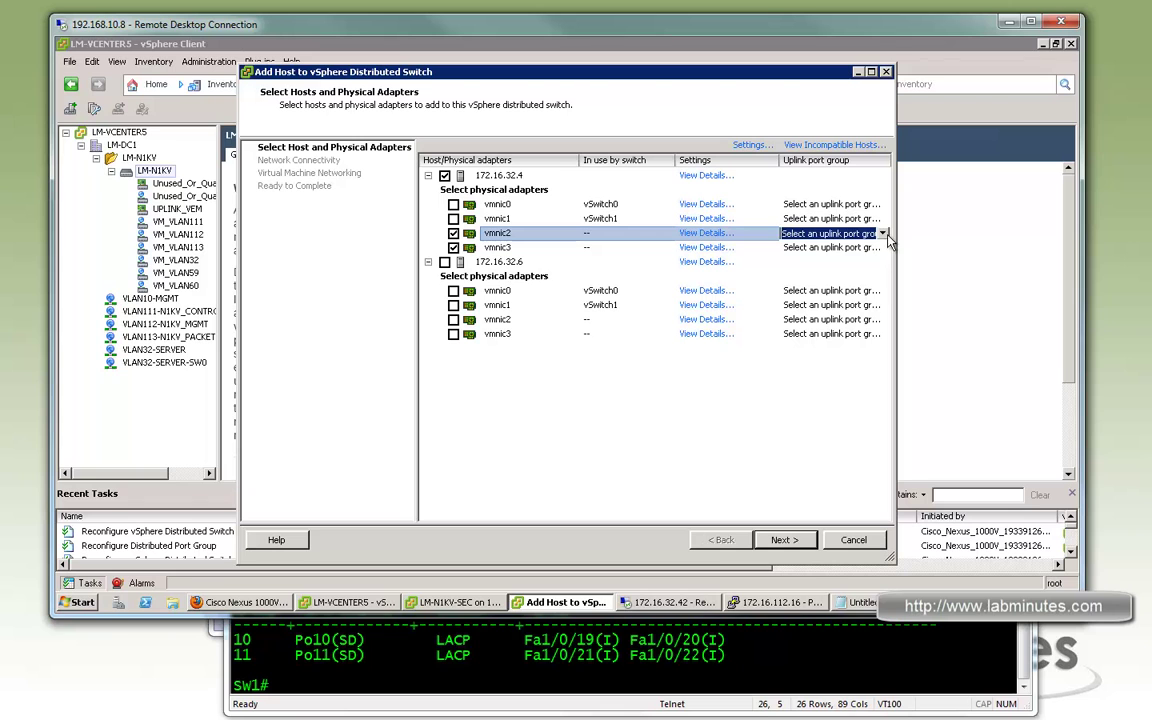
{"action": "left_click", "coordinate": [884, 233]}
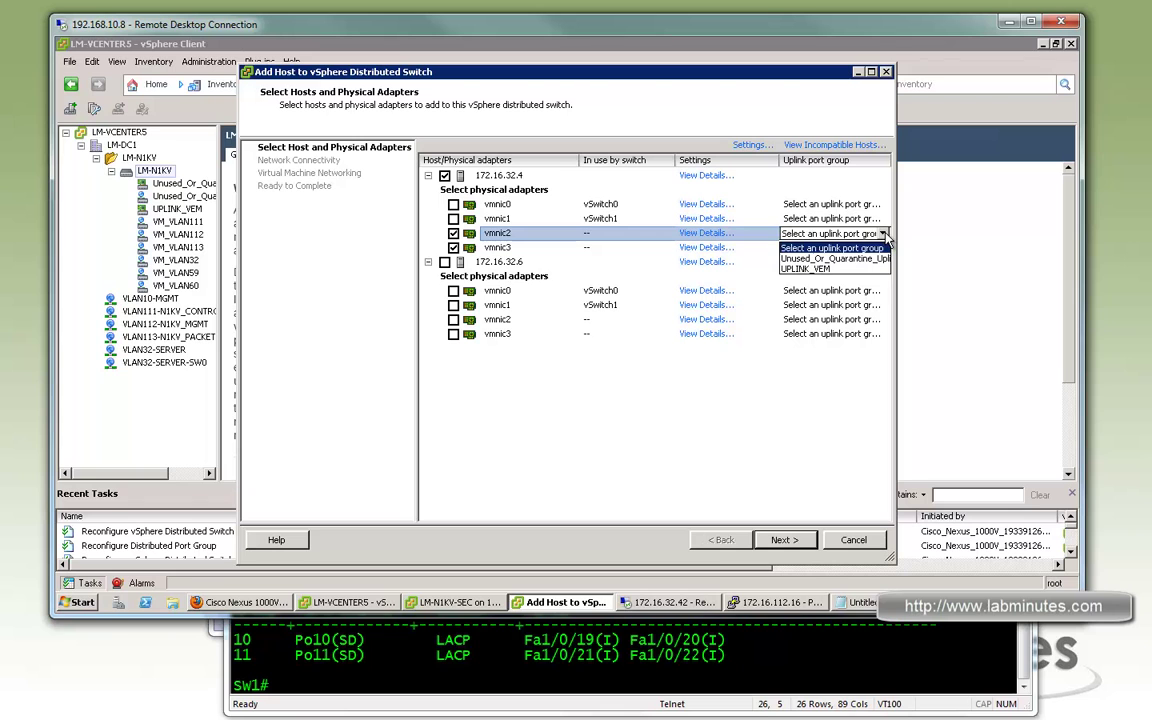
{"action": "left_click", "coordinate": [829, 269]}
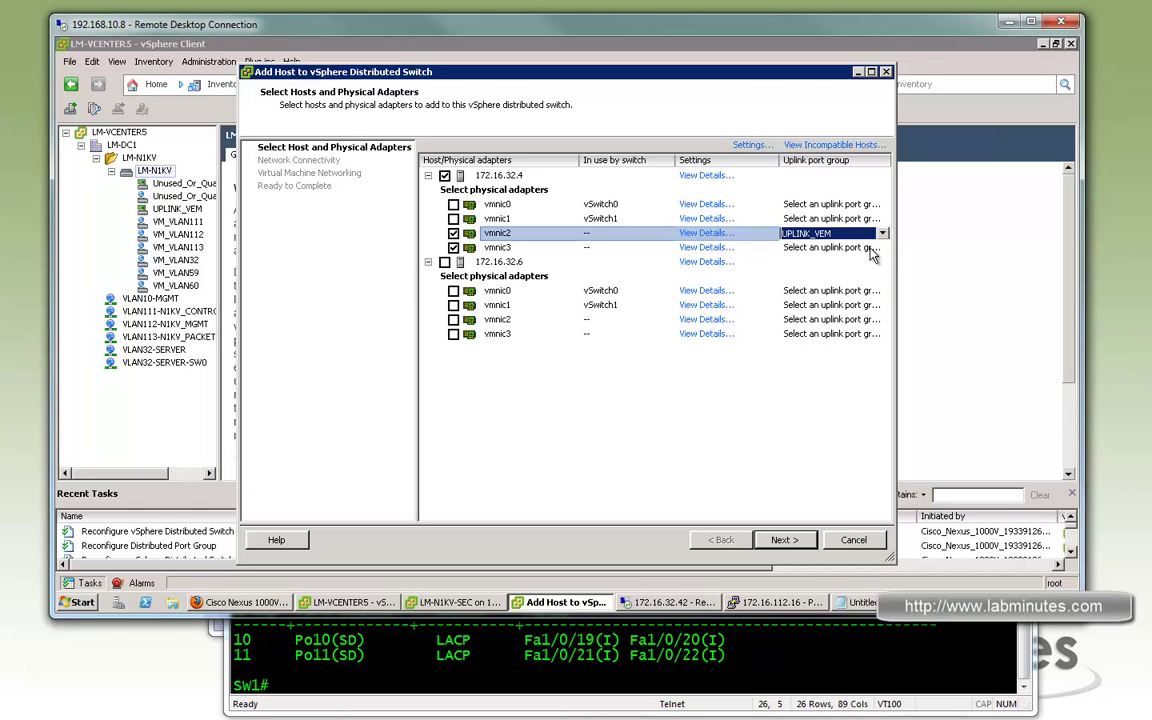
{"action": "left_click", "coordinate": [883, 249]}
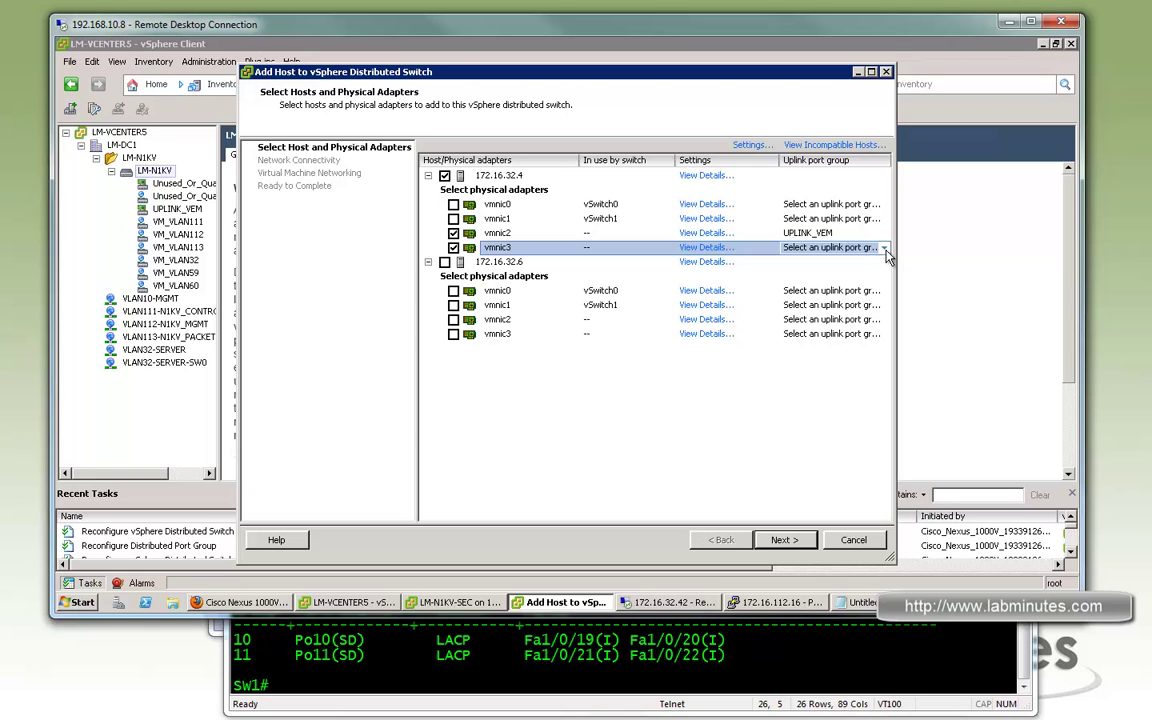
{"action": "left_click", "coordinate": [822, 249]}
{"action": "left_click", "coordinate": [806, 274]}
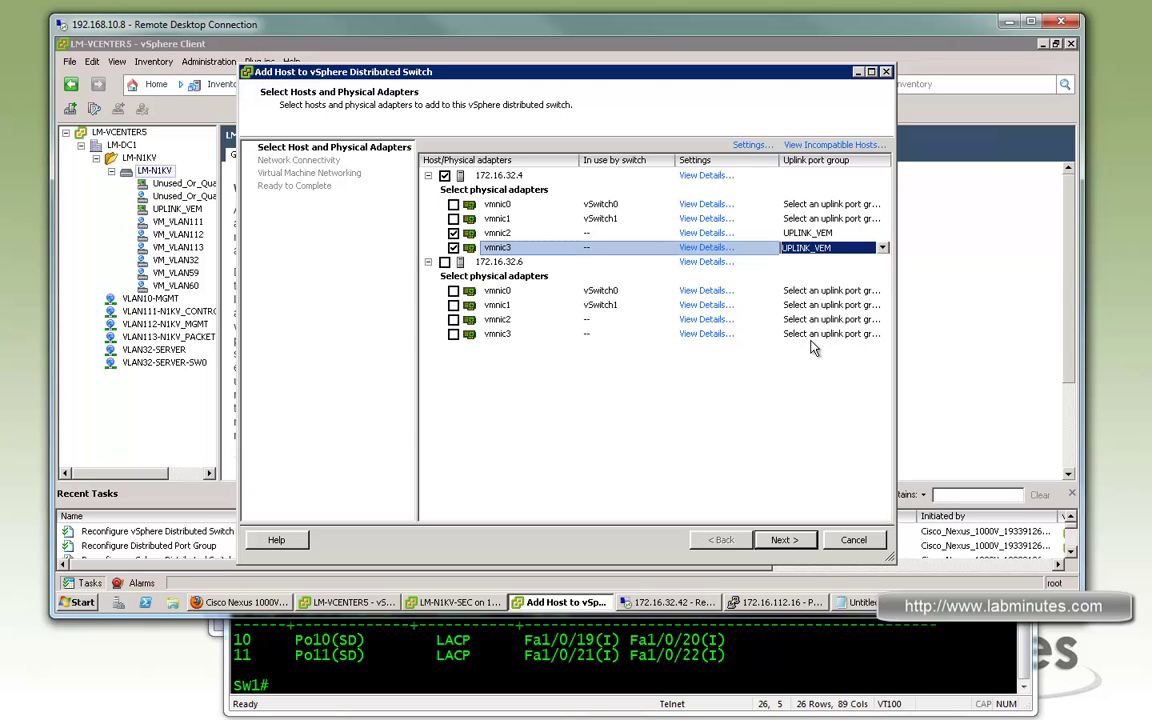
Advance through the wizard without migrating VMkernel adapters and finish
{"action": "left_click", "coordinate": [790, 540]}
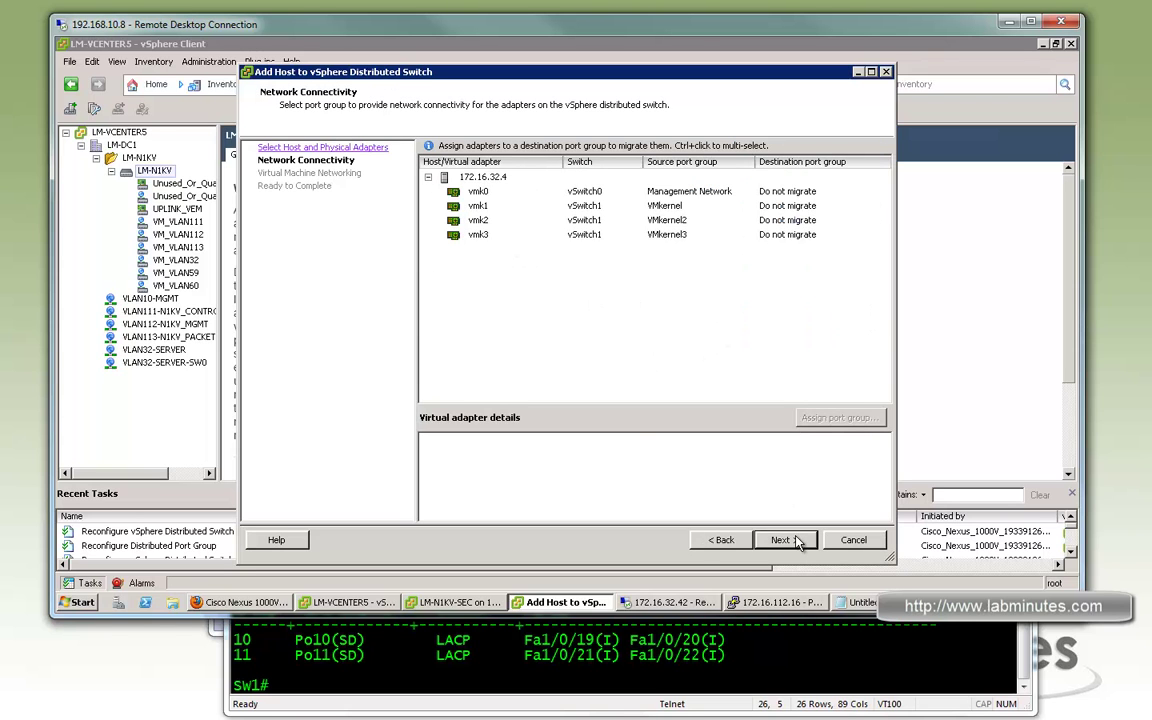
{"action": "left_click", "coordinate": [795, 541]}
{"action": "left_click", "coordinate": [786, 541]}
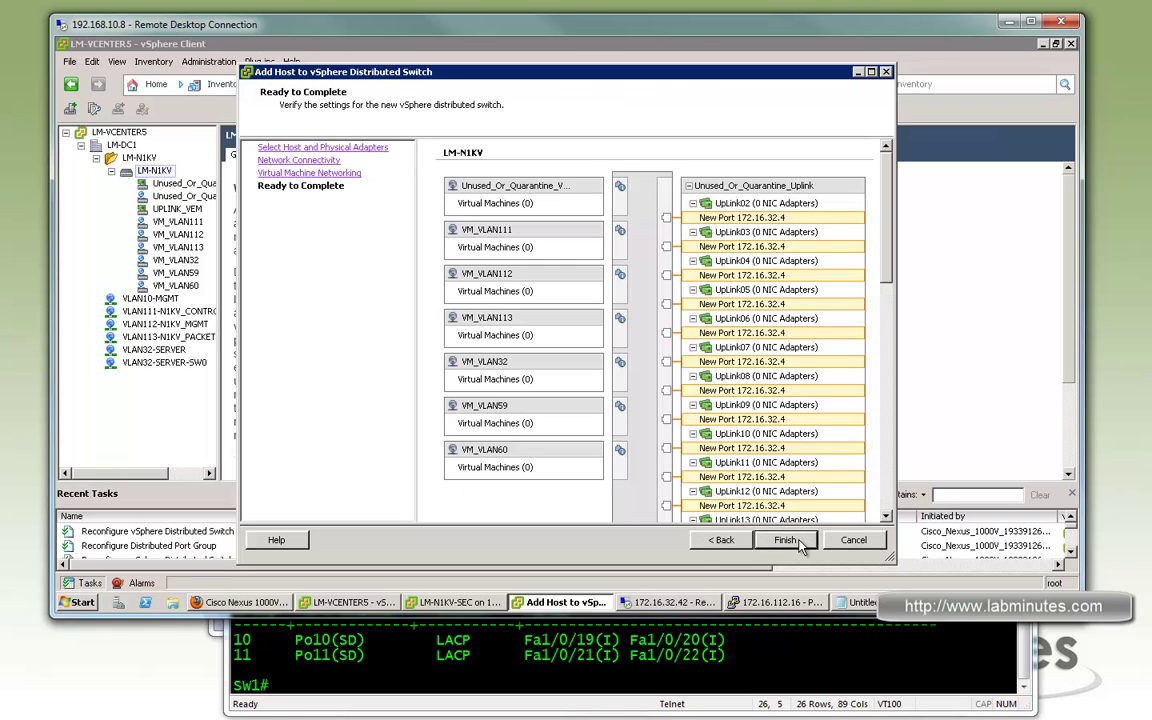
{"action": "left_click", "coordinate": [788, 541]}
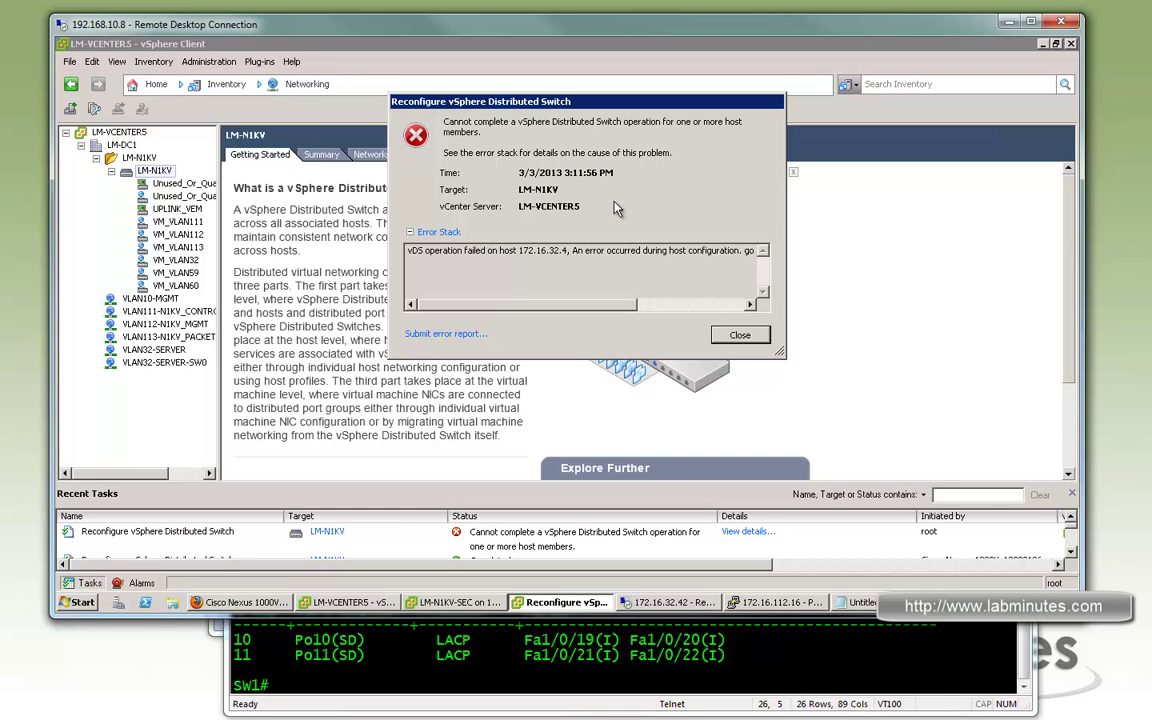
Close the host configuration error, view the LM-N1KV port group diagram, then switch to Hosts and Clusters
{"action": "left_click", "coordinate": [740, 335]}
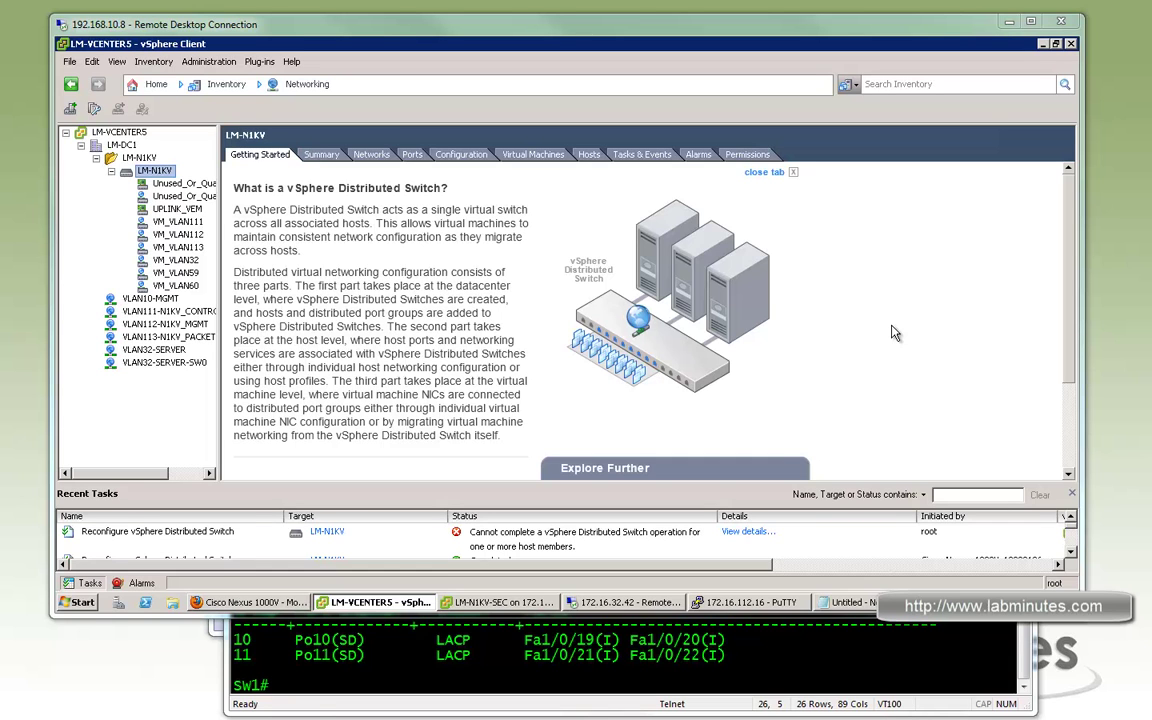
{"action": "left_click", "coordinate": [459, 157]}
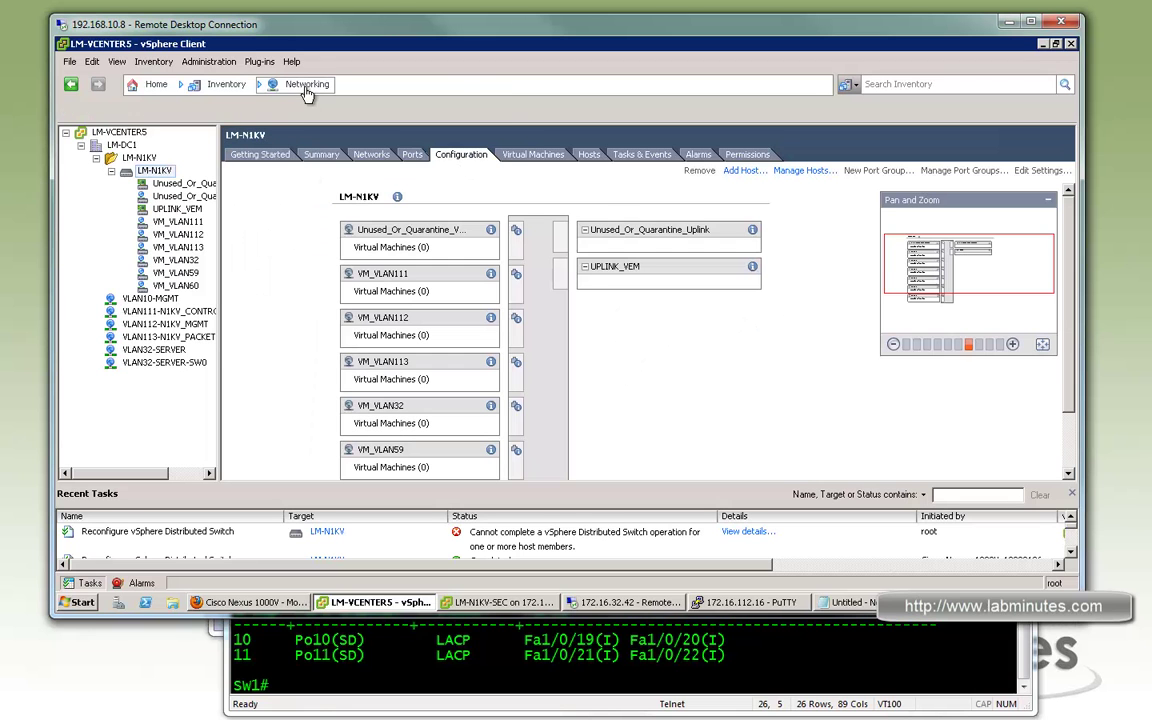
{"action": "left_click", "coordinate": [275, 86]}
{"action": "left_click", "coordinate": [318, 122]}
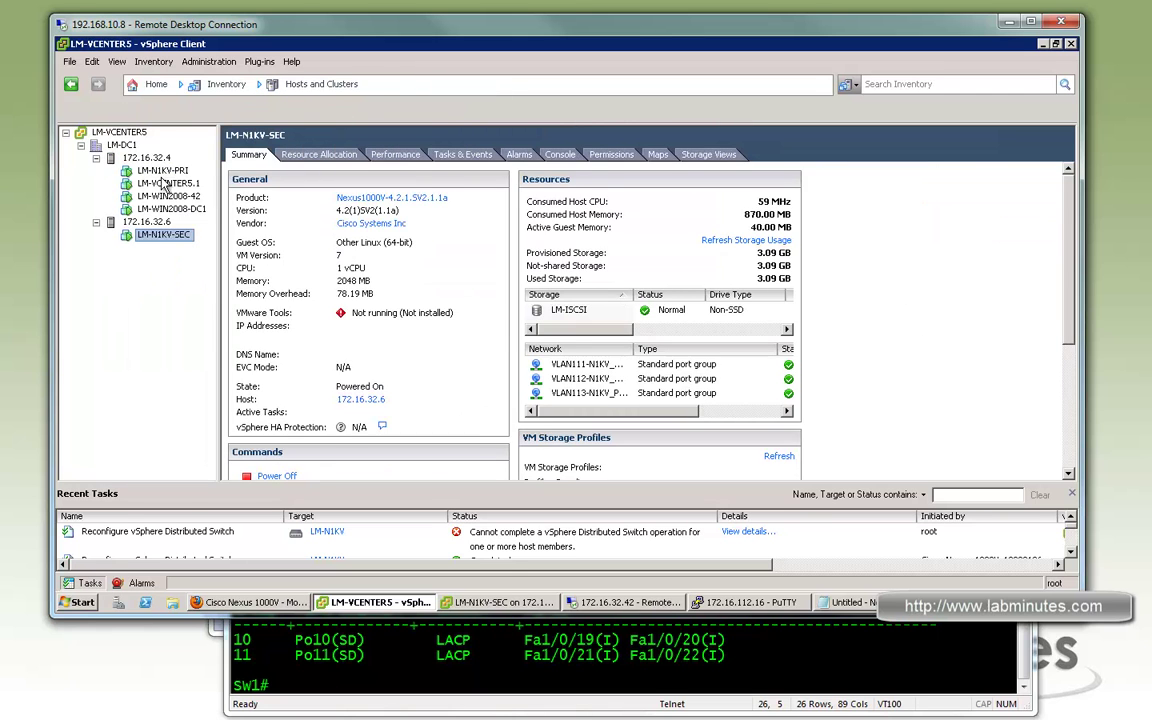
Start the SSH service in host 172.16.32.4's Security Profile, confirm, and minimize vSphere Client
{"action": "left_click", "coordinate": [146, 157]}
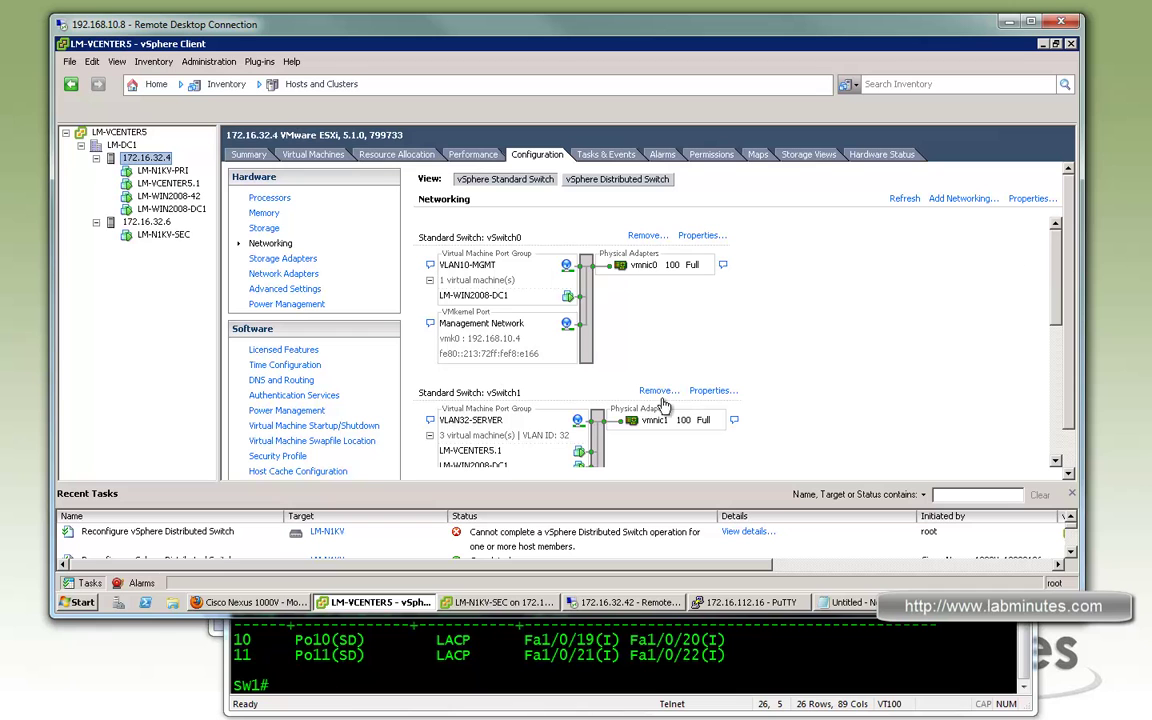
{"action": "left_click", "coordinate": [277, 455]}
{"action": "left_click", "coordinate": [1025, 191]}
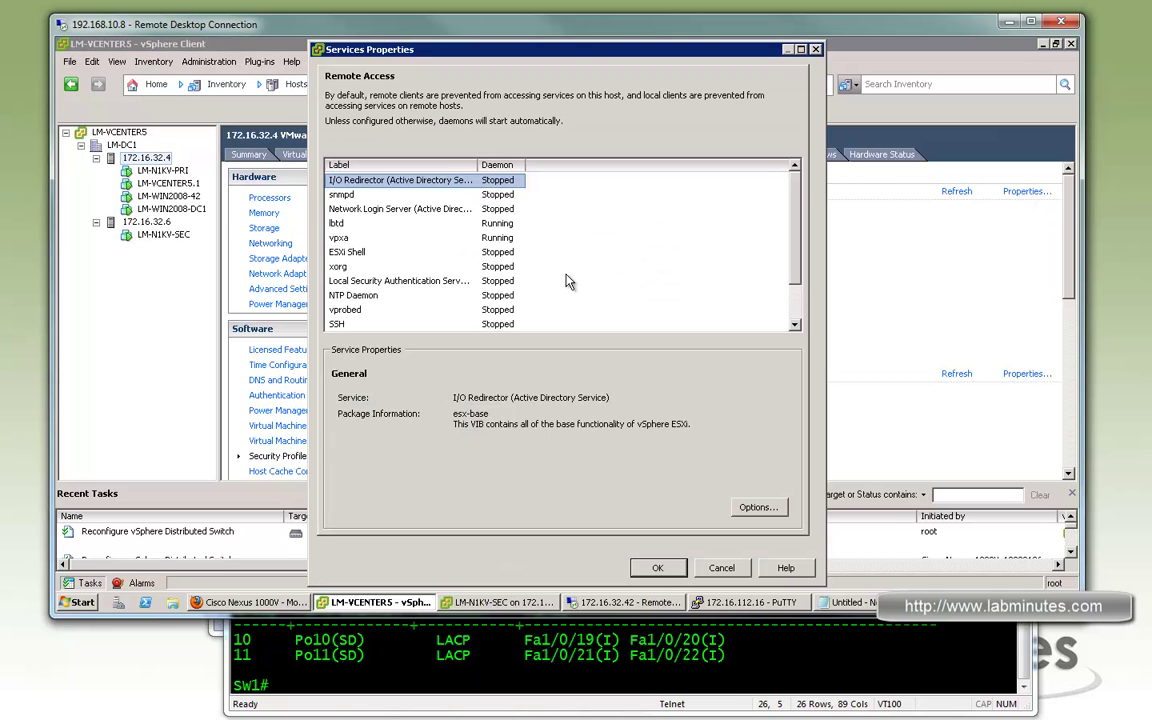
{"action": "left_click", "coordinate": [510, 325]}
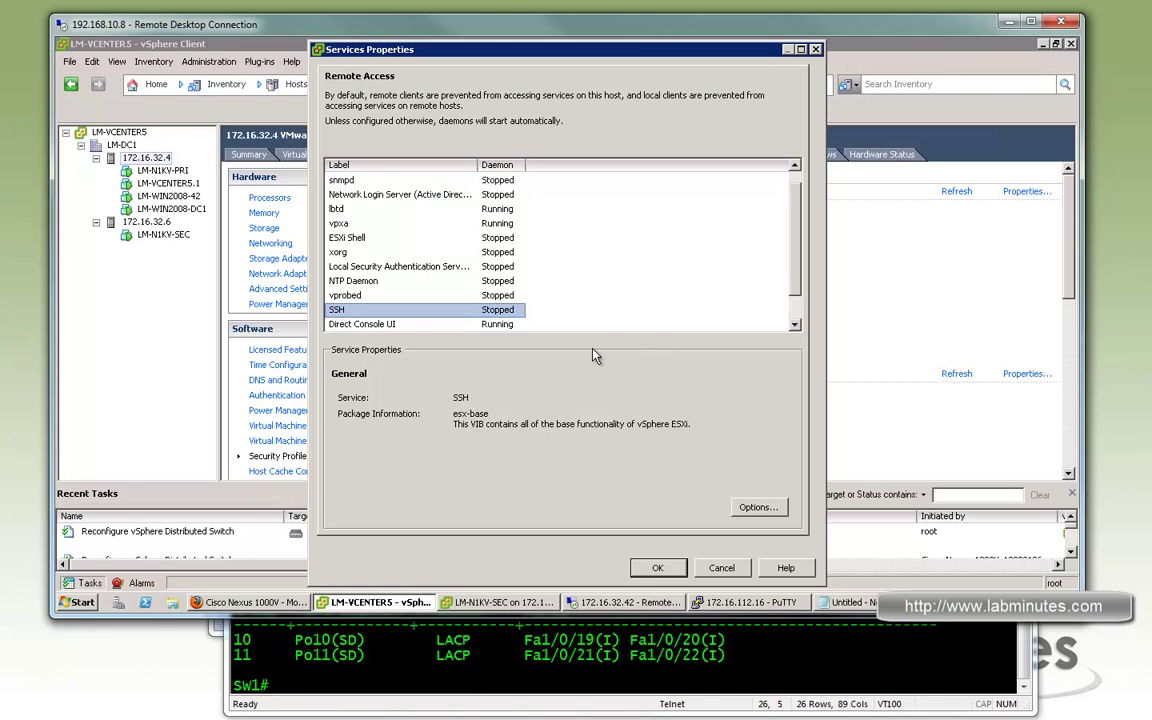
{"action": "left_click", "coordinate": [758, 508]}
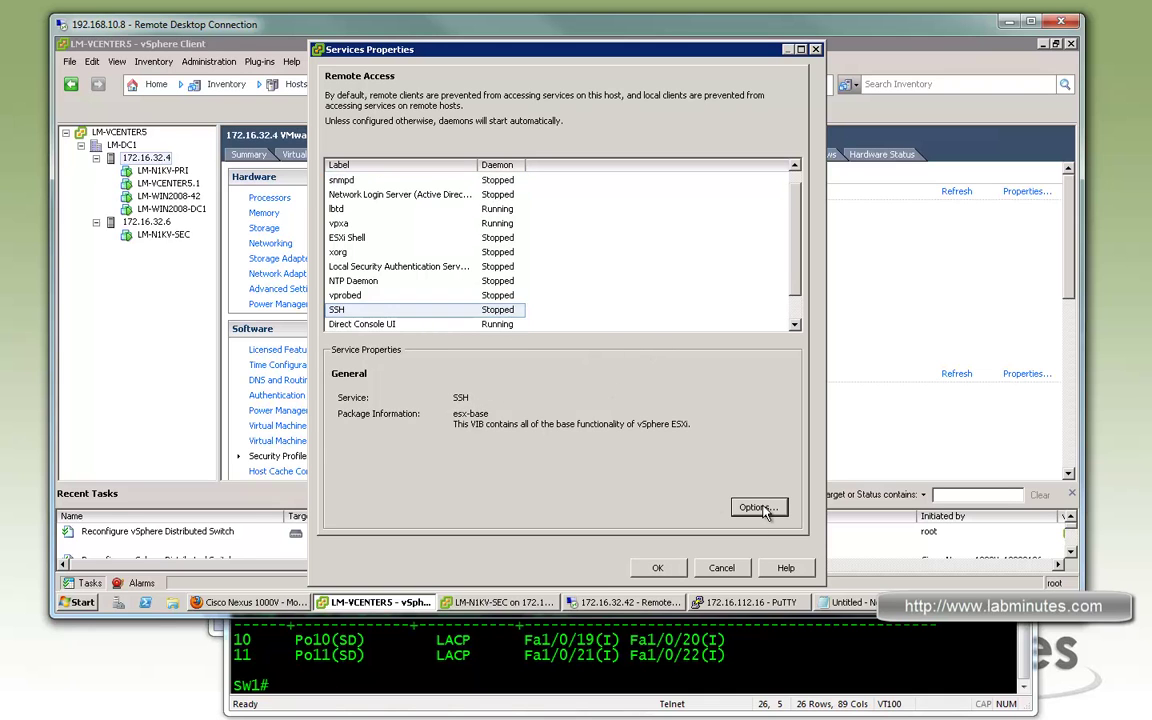
{"action": "left_click_drag", "start_coordinate": [545, 204], "coordinate": [567, 201]}
{"action": "left_click", "coordinate": [396, 348]}
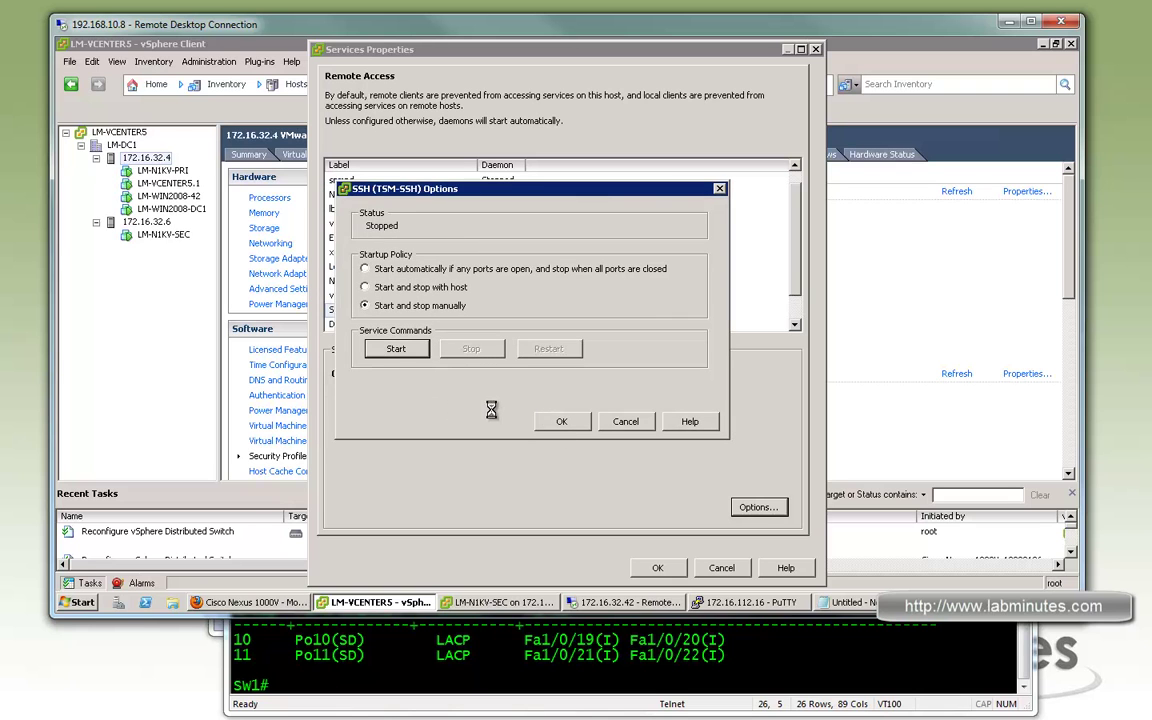
{"action": "left_click", "coordinate": [561, 421]}
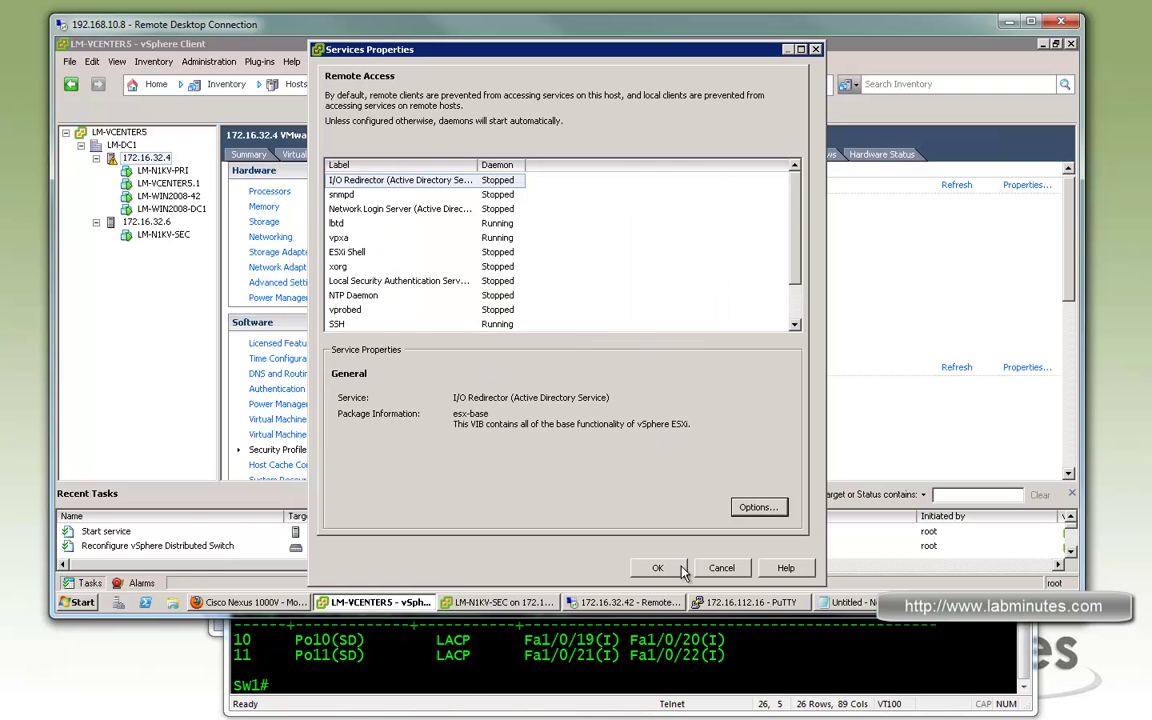
{"action": "left_click", "coordinate": [657, 567]}
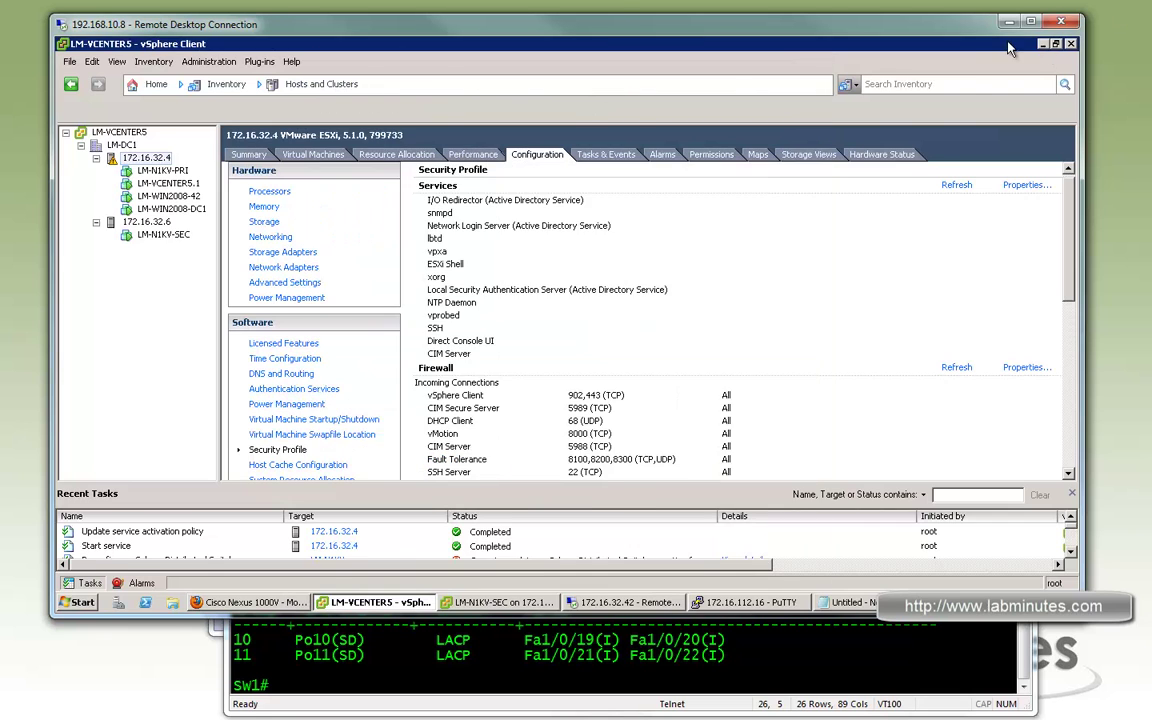
{"action": "left_click", "coordinate": [942, 45]}
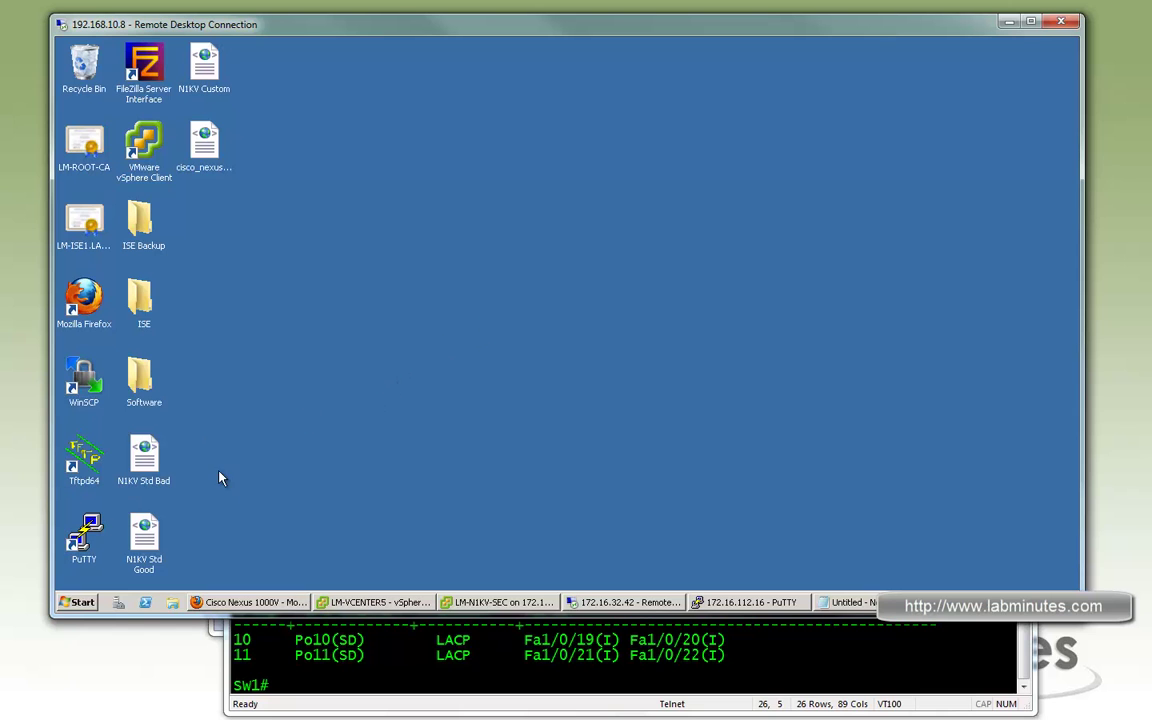
Launch WinSCP and log in to 172.16.32.4 as root over SFTP
{"action": "double_click", "coordinate": [90, 385]}
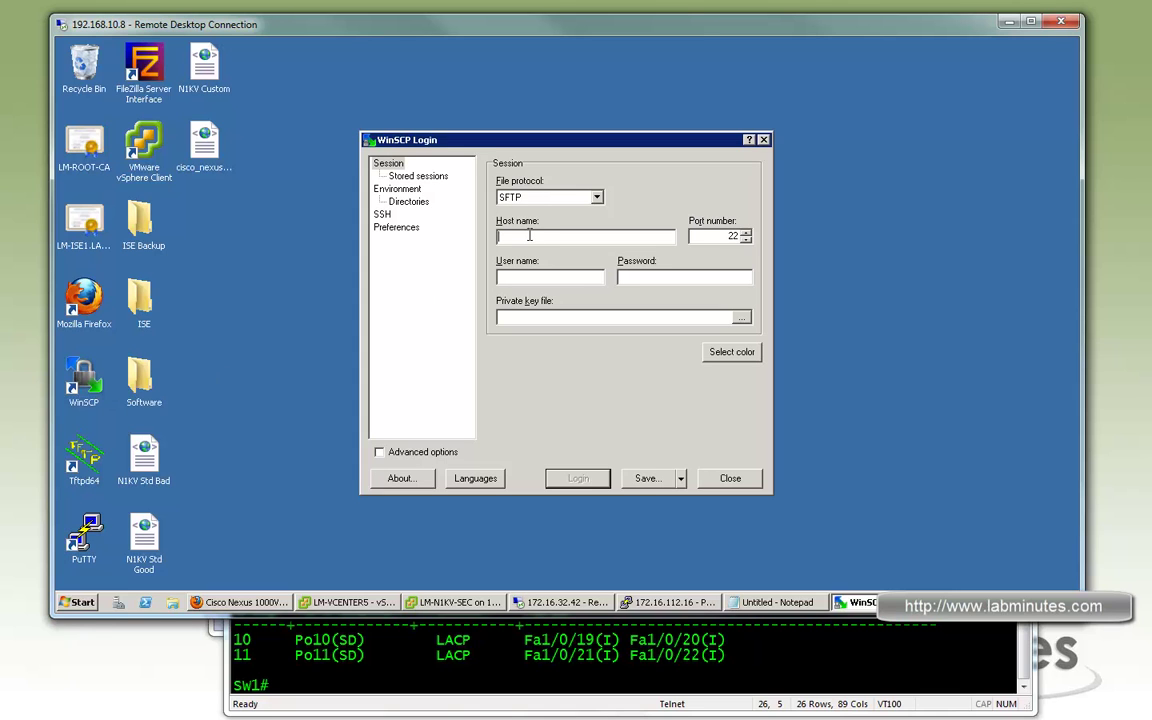
{"action": "type", "text": "172.16.32.4"}
{"action": "left_click", "coordinate": [576, 478]}
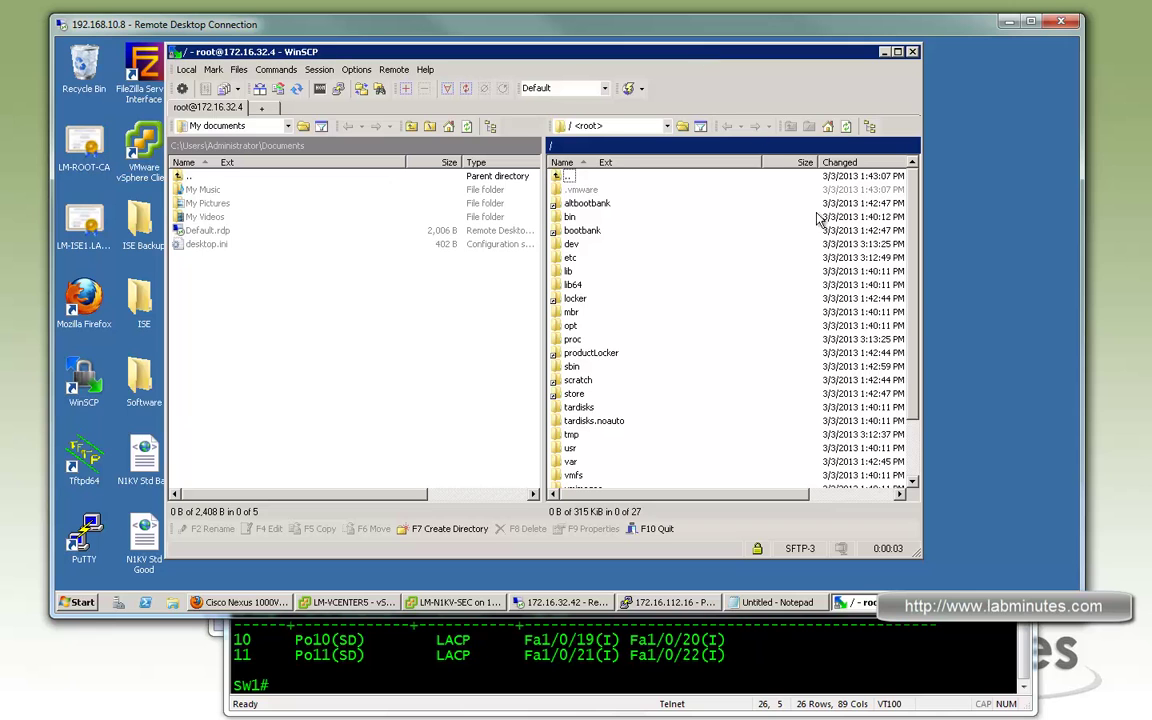
Open remote /tmp and browse locally to Desktop\Software\Nexus1000v-4.2.1.SV2.1.1a\VEM
{"action": "double_click", "coordinate": [582, 442]}
{"action": "left_click", "coordinate": [268, 133]}
{"action": "left_click", "coordinate": [224, 166]}
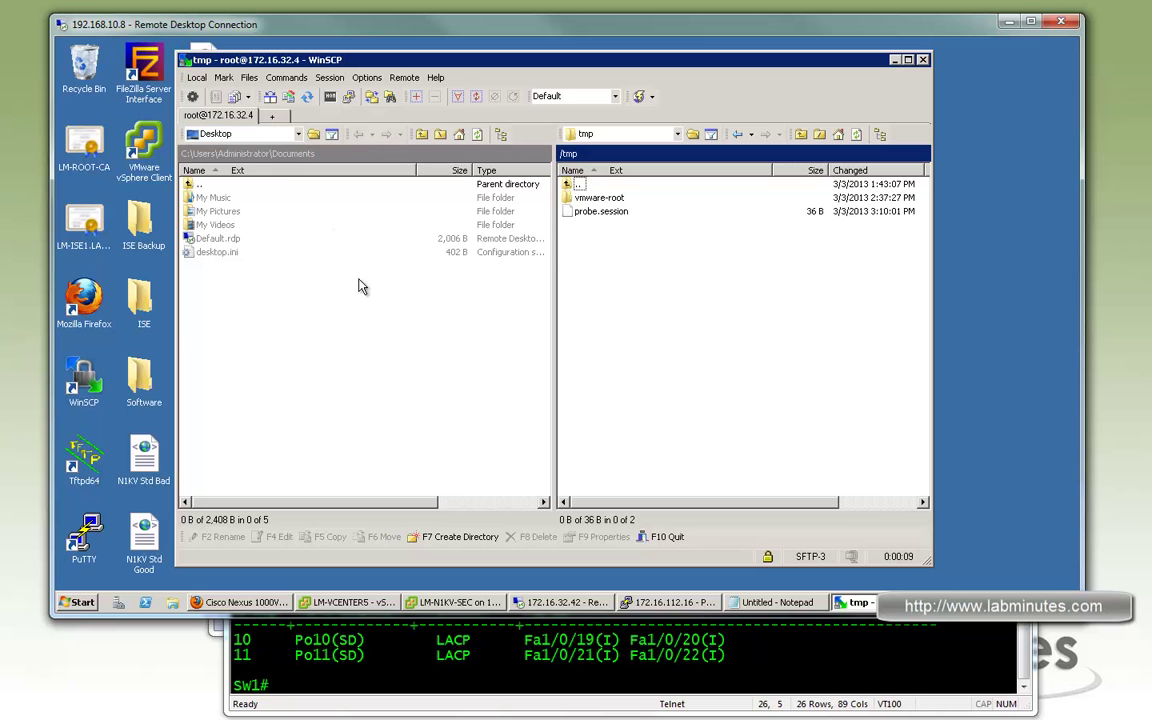
{"action": "left_click", "coordinate": [215, 225]}
{"action": "double_click", "coordinate": [215, 225]}
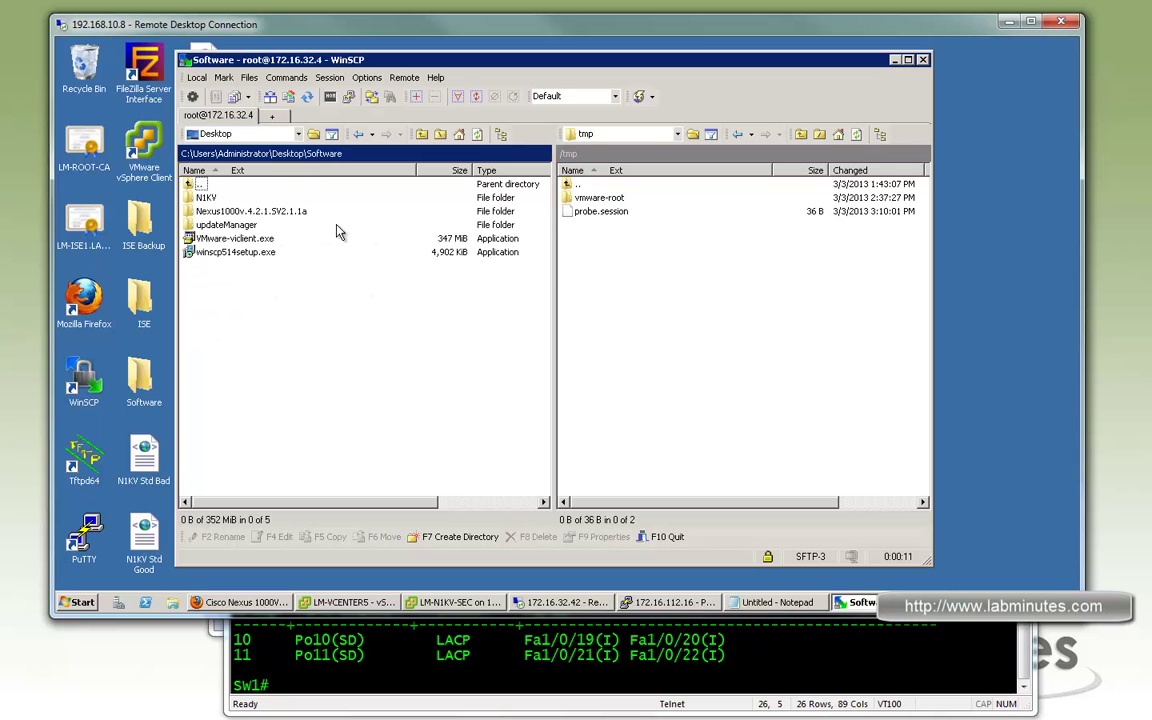
{"action": "double_click", "coordinate": [203, 198]}
{"action": "left_click", "coordinate": [298, 134]}
{"action": "left_click", "coordinate": [218, 166]}
{"action": "double_click", "coordinate": [203, 185]}
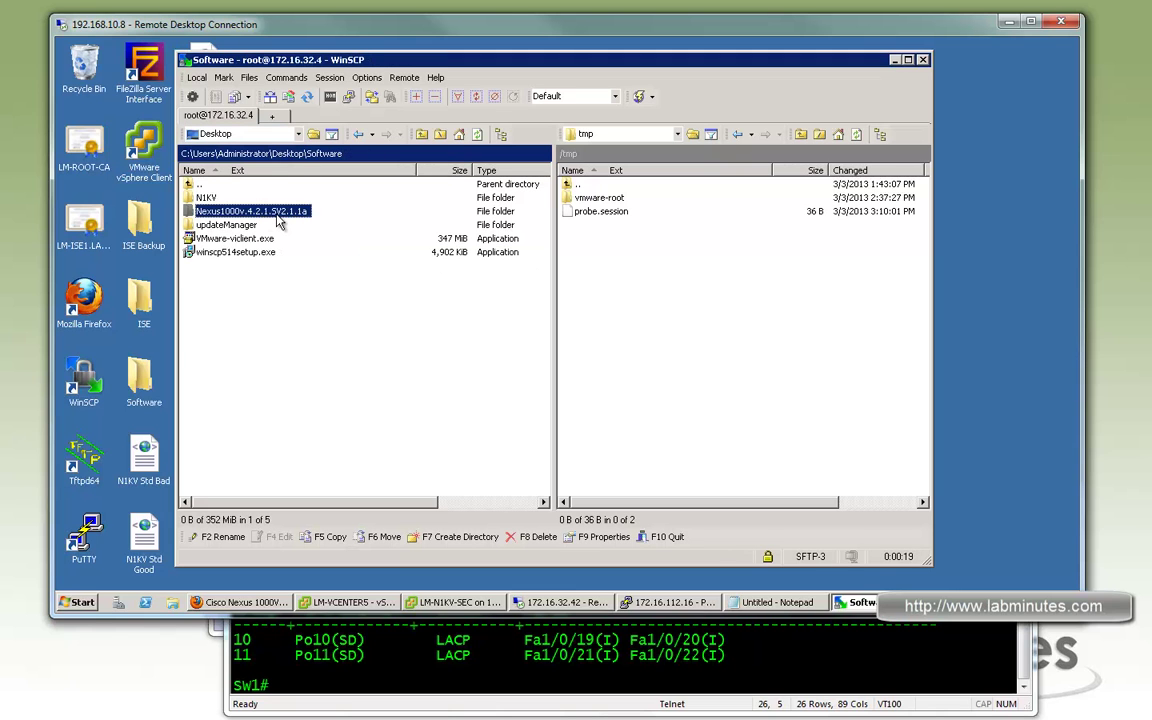
{"action": "double_click", "coordinate": [245, 211]}
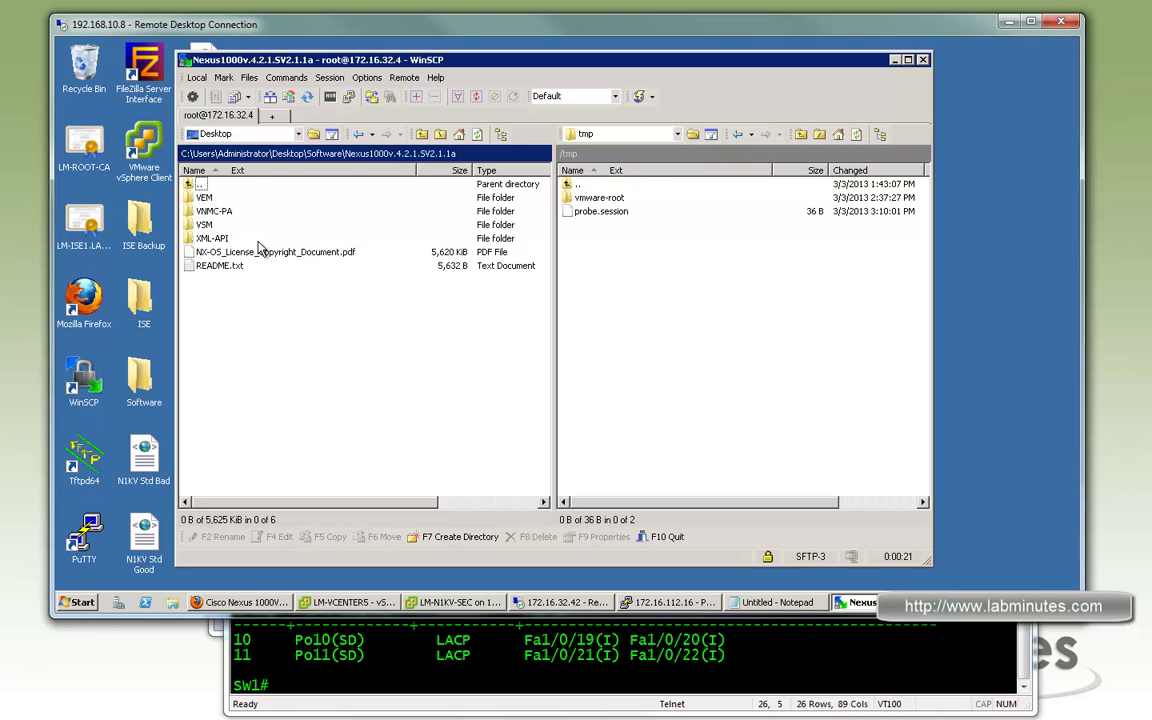
{"action": "double_click", "coordinate": [204, 197]}
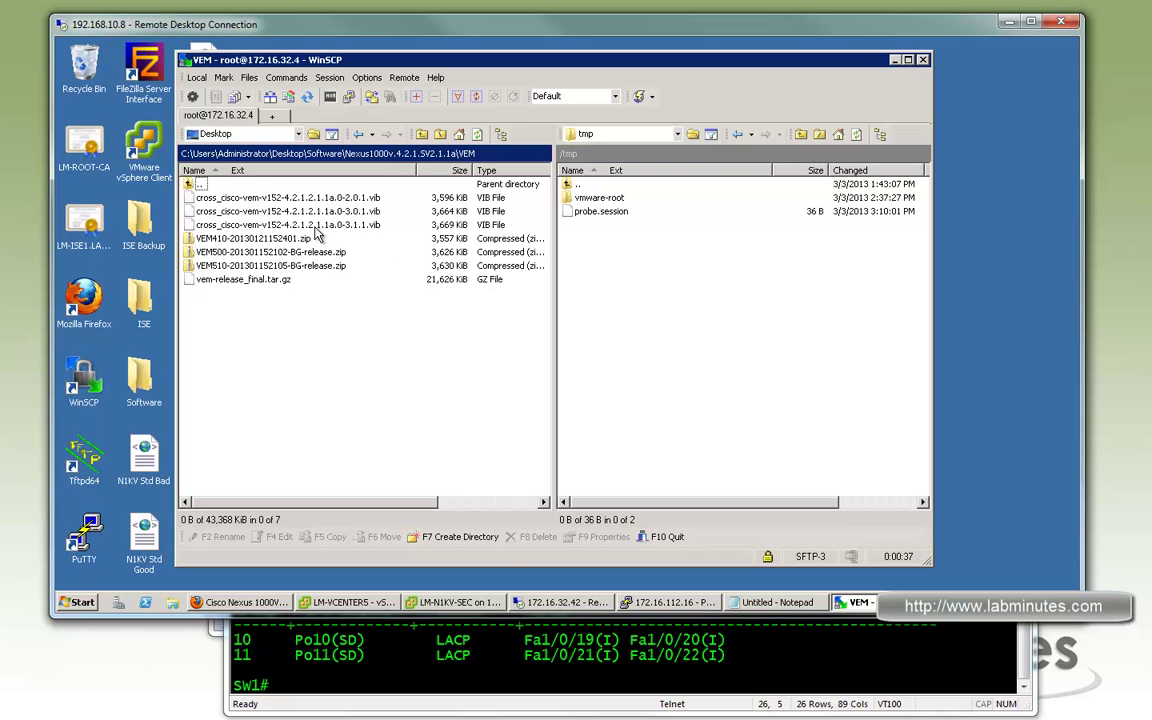
Copy cross_cisco-vem-v152-4.2.1.2.1.1a.0-3.1.1.vib to /tmp, then minimize WinSCP
{"action": "left_click", "coordinate": [332, 228]}
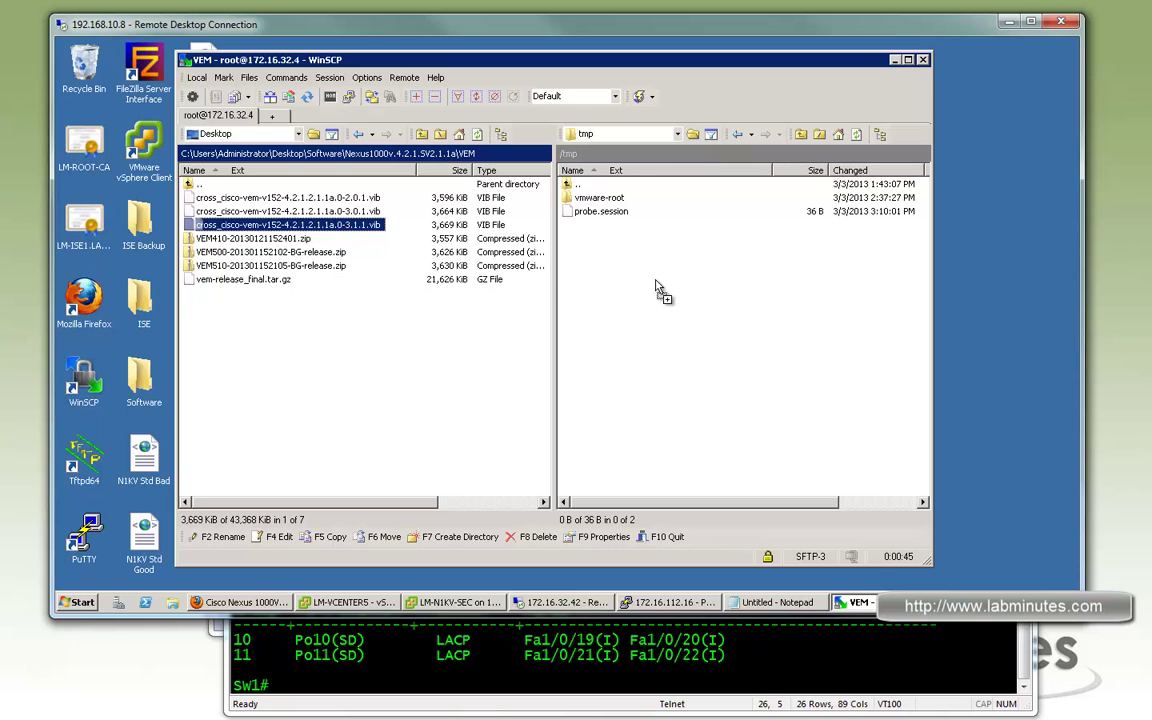
{"action": "key", "text": "F5"}
{"action": "left_click", "coordinate": [590, 379]}
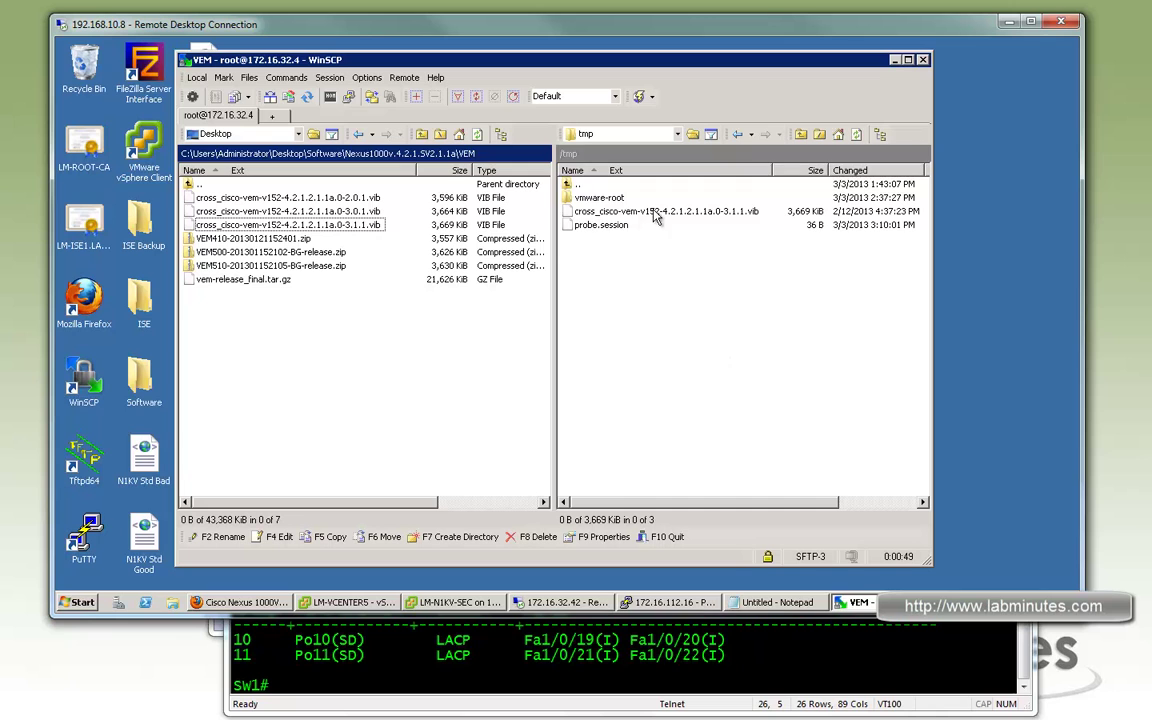
{"action": "left_click", "coordinate": [895, 60]}
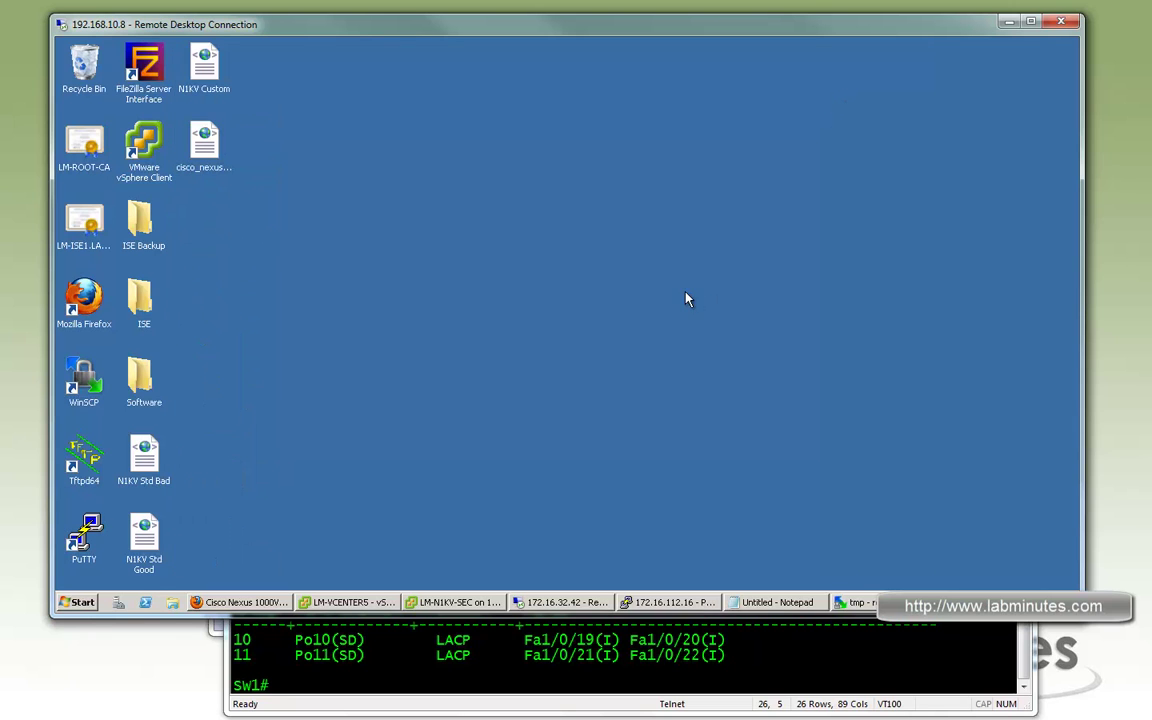
Open the saved LM-ESX1 PuTTY session and log in to 172.16.32.4 as root
{"action": "double_click", "coordinate": [92, 530]}
{"action": "left_click", "coordinate": [563, 348]}
{"action": "left_click", "coordinate": [707, 341]}
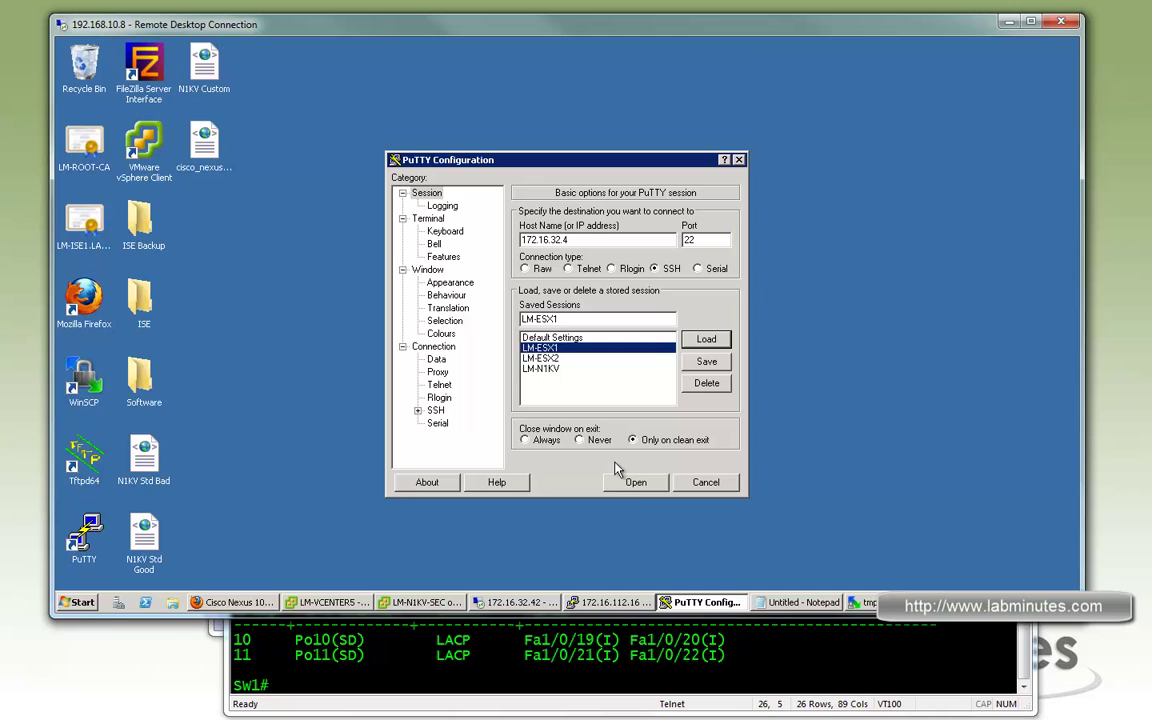
{"action": "left_click", "coordinate": [636, 482]}
{"action": "type", "text": "root"}
{"action": "key", "text": "Return"}
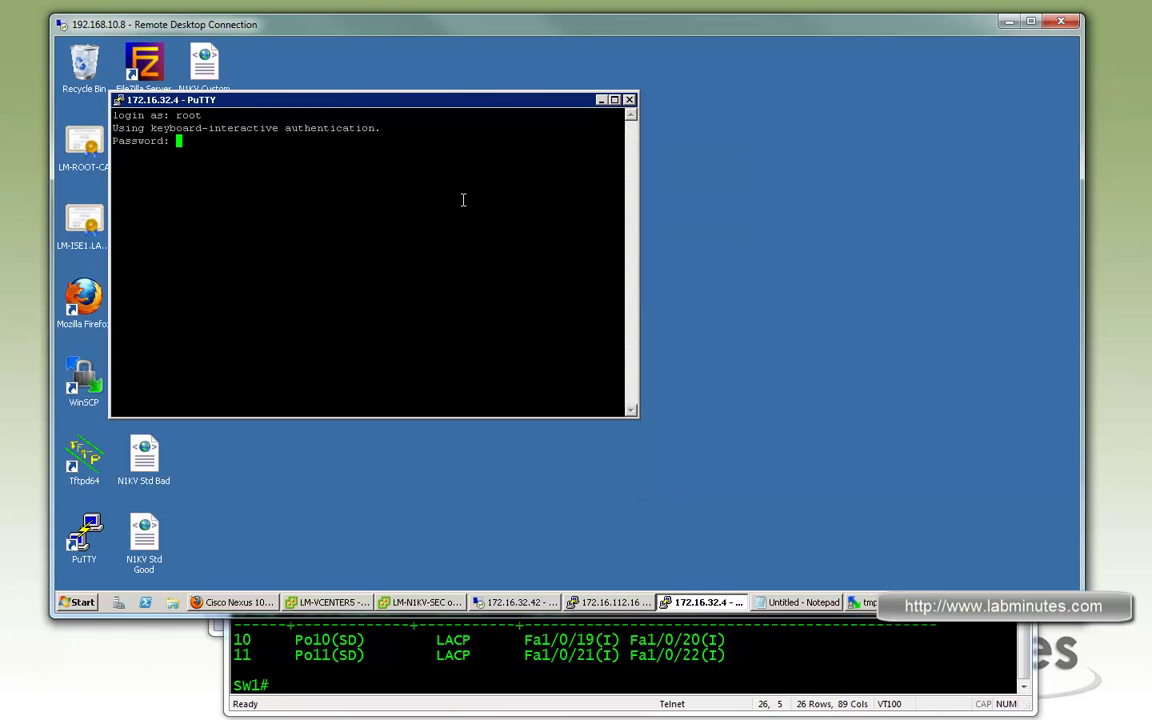
{"action": "key", "text": "Return"}
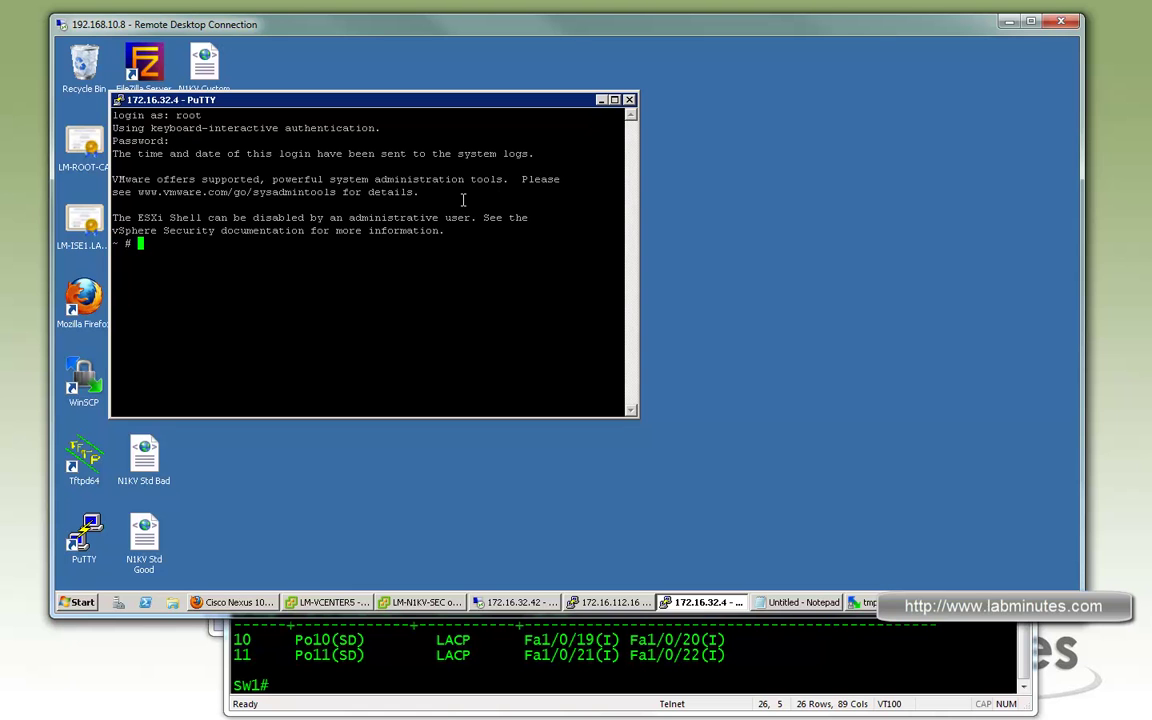
{"action": "key", "text": "Return"}
{"action": "key", "text": "Return"}
{"action": "key", "text": "Return"}
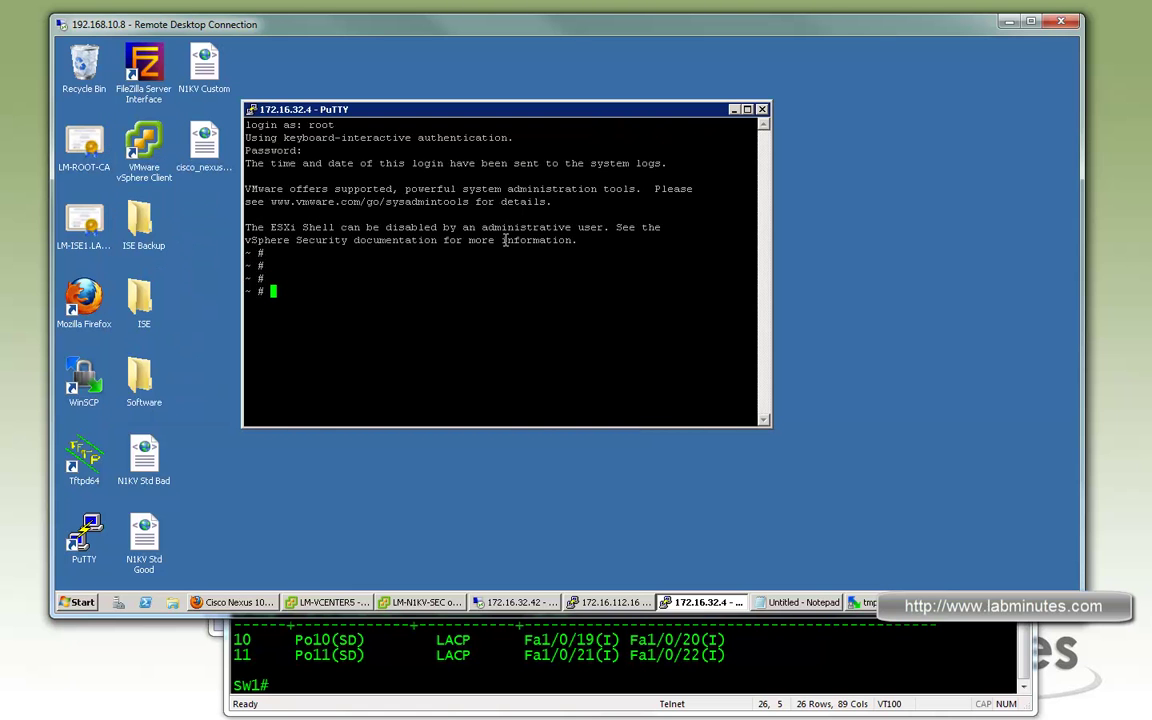
List /tmp and install the VEM vib with 'esxcli software vib install -v'
{"action": "type", "text": "ls -l /tmp"}
{"action": "key", "text": "Return"}
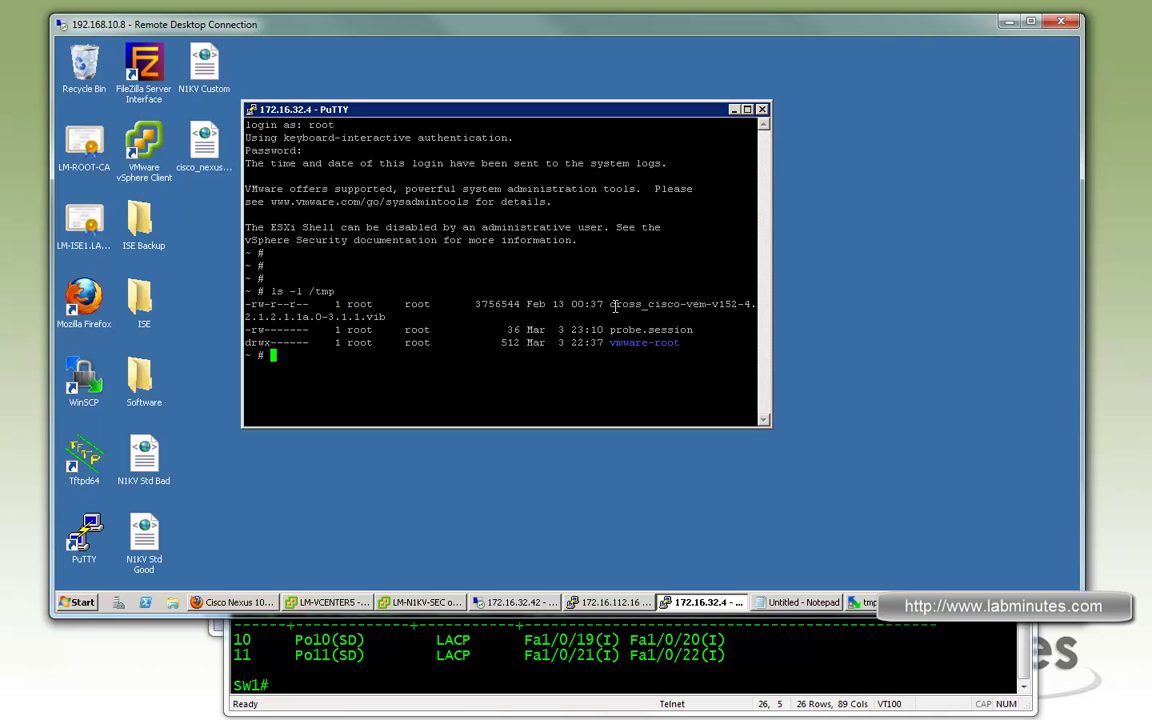
{"action": "left_click_drag", "start_coordinate": [610, 304], "coordinate": [626, 316]}
{"action": "left_click", "coordinate": [593, 306]}
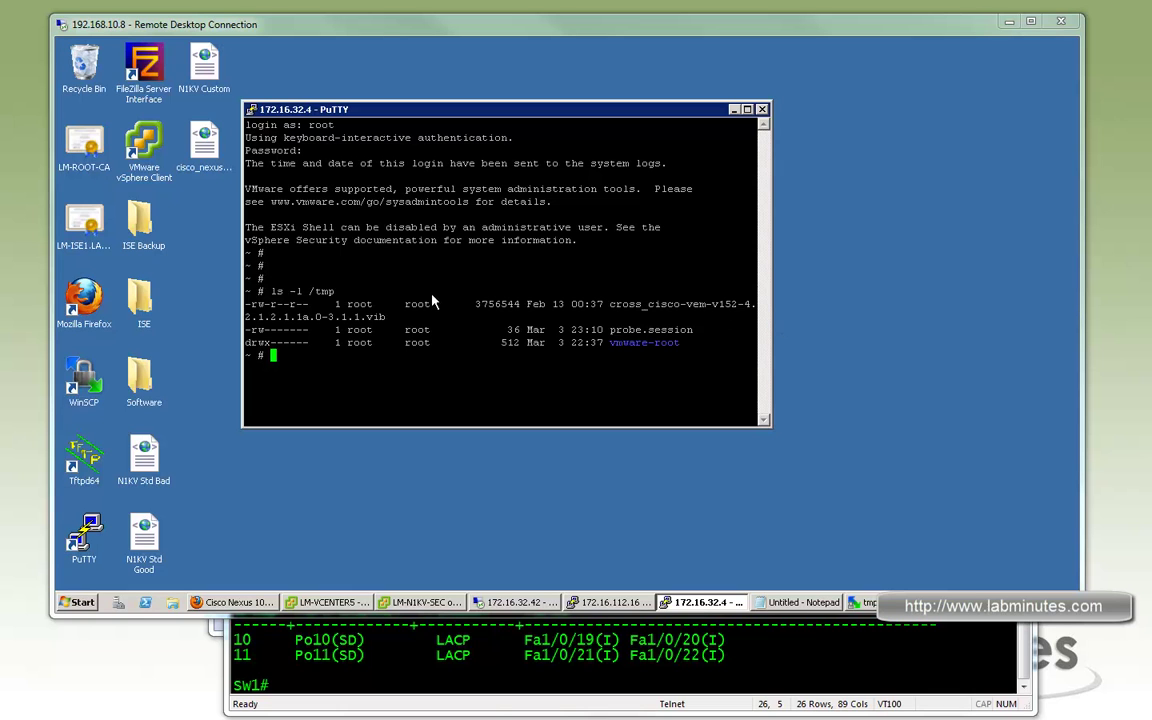
{"action": "key", "text": "shift+Insert"}
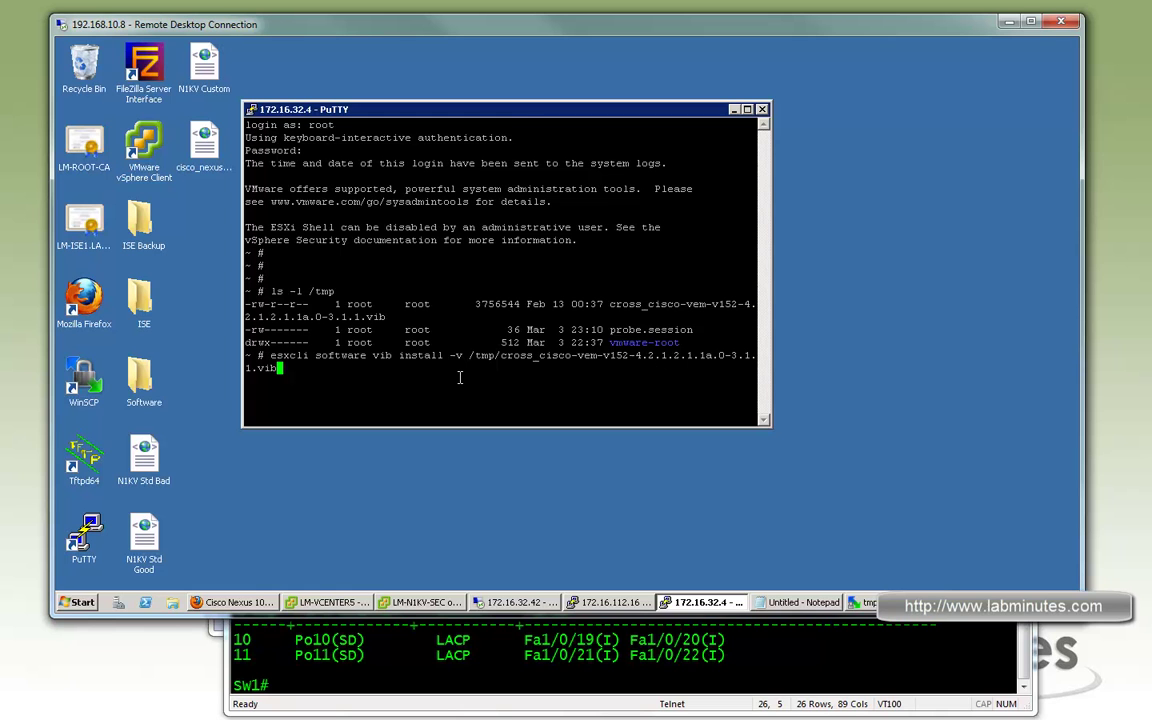
{"action": "key", "text": "Return"}
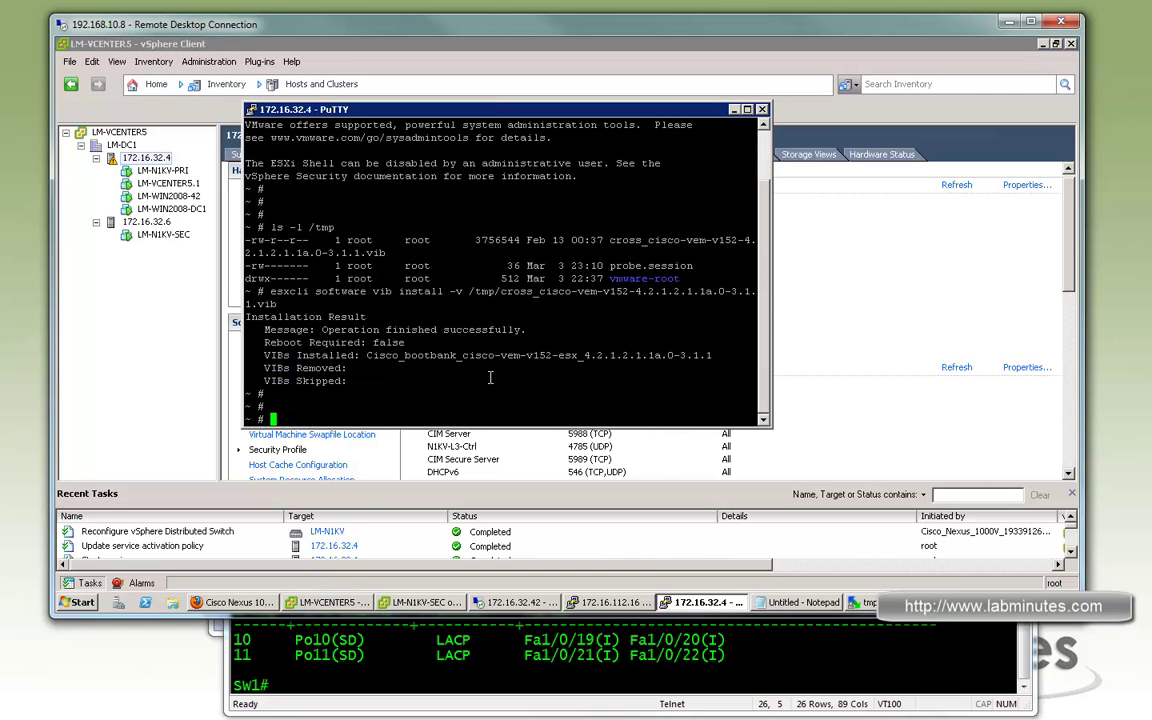
Run 'vem status -v' and highlight the line showing the VEM agent running
{"action": "type", "text": "vem status -v"}
{"action": "key", "text": "Return"}
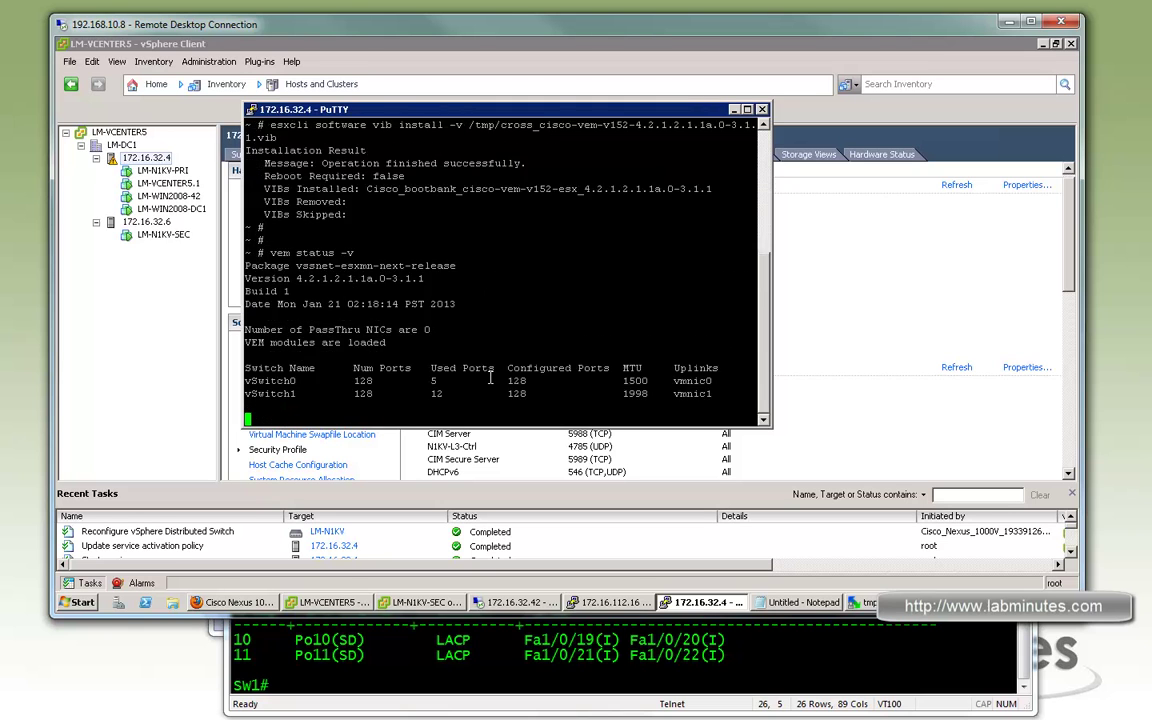
{"action": "mouse_move", "coordinate": [246, 394]}
{"action": "left_mouse_down"}
{"action": "mouse_move", "coordinate": [434, 397]}
{"action": "mouse_move", "coordinate": [300, 355]}
{"action": "mouse_move", "coordinate": [245, 388]}
{"action": "left_mouse_up"}
{"action": "left_click", "coordinate": [434, 397]}
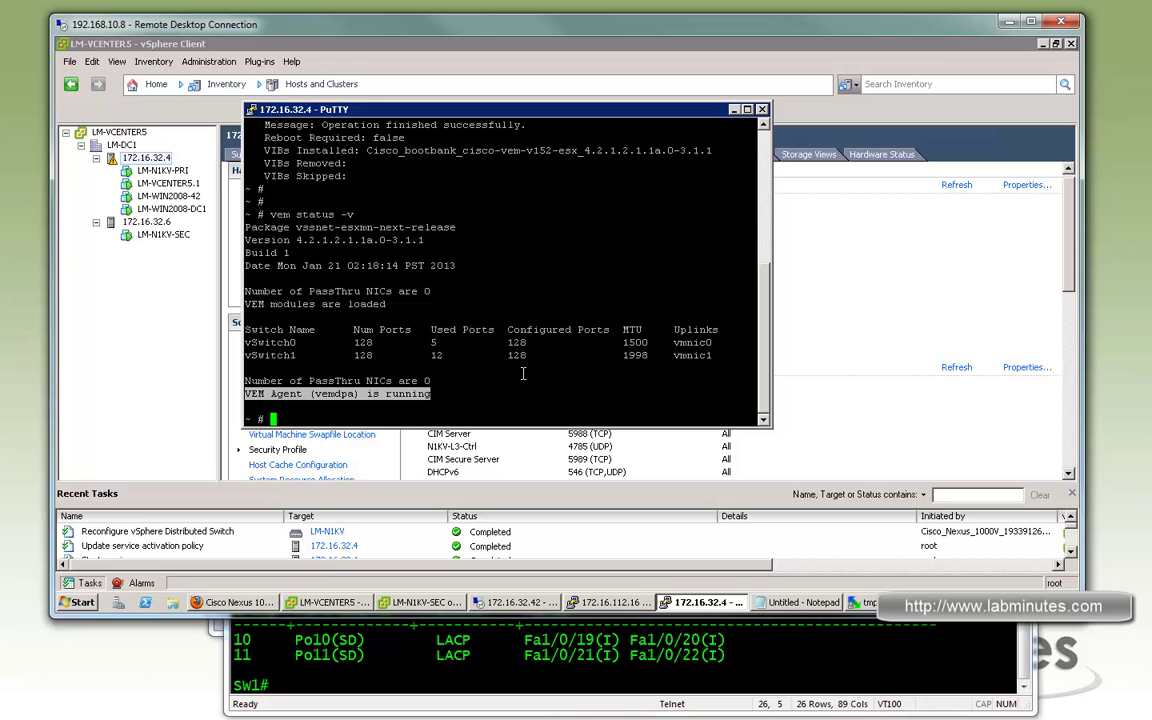
From the Networking view, start Add Host on LM-N1KV selecting 172.16.32.4's vmnic2 and vmnic3
{"action": "left_click", "coordinate": [532, 70]}
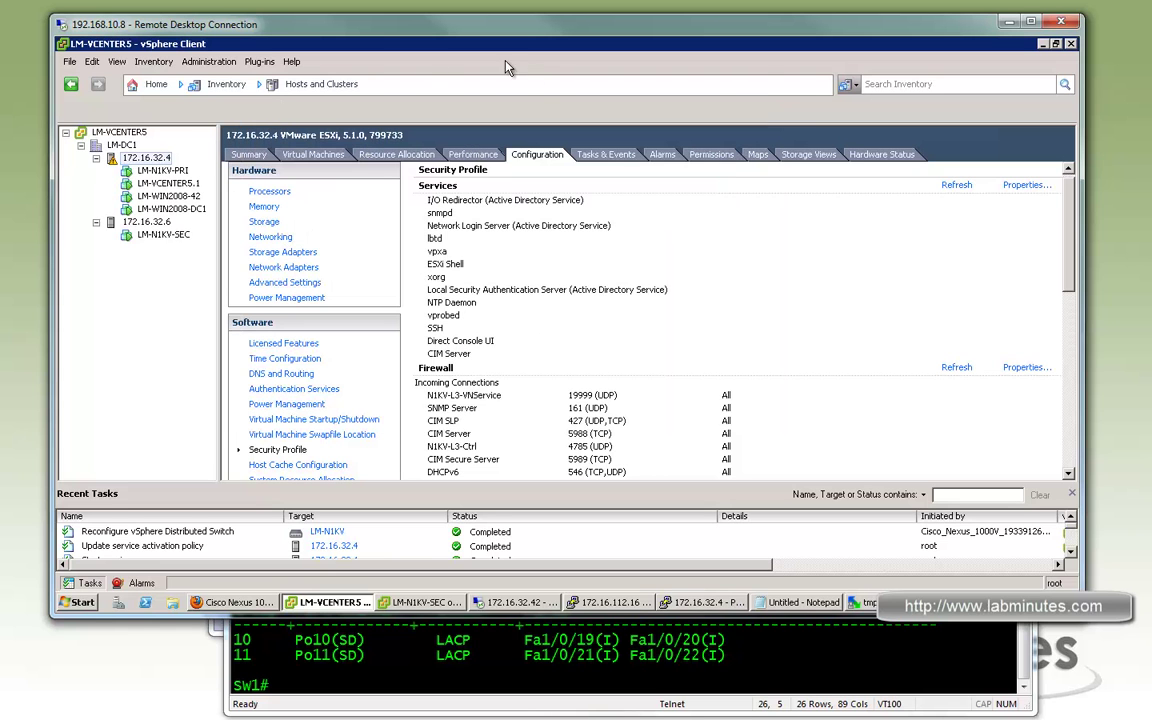
{"action": "left_click", "coordinate": [262, 84]}
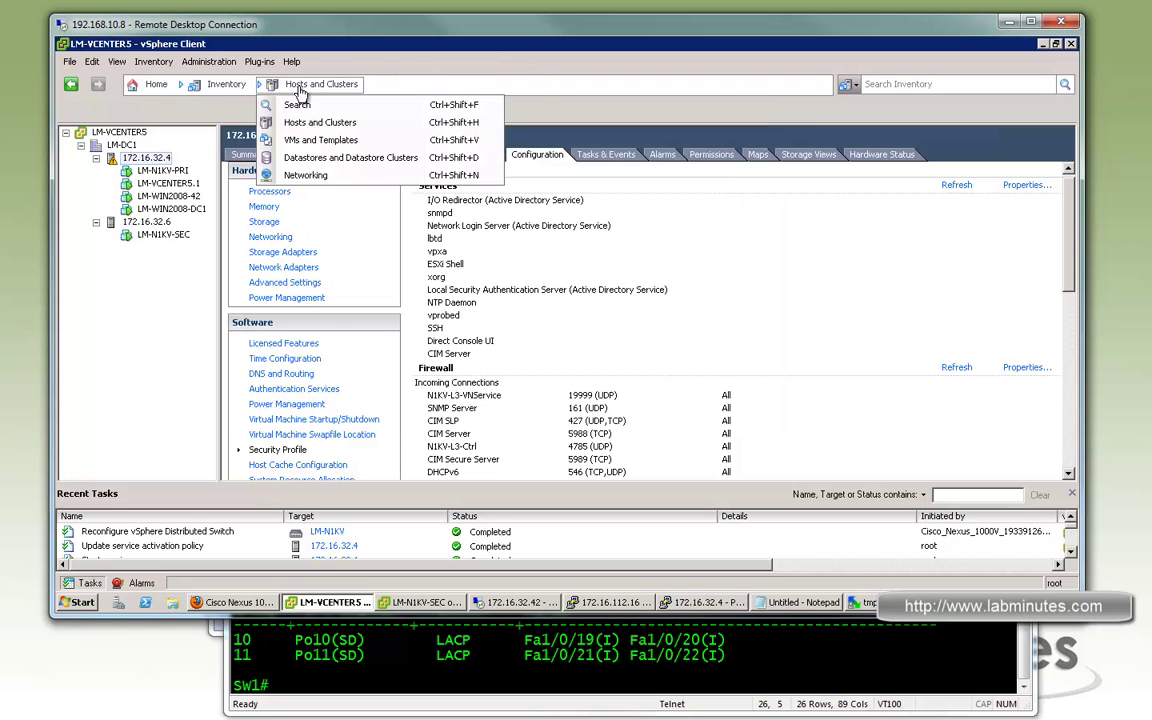
{"action": "left_click", "coordinate": [314, 180]}
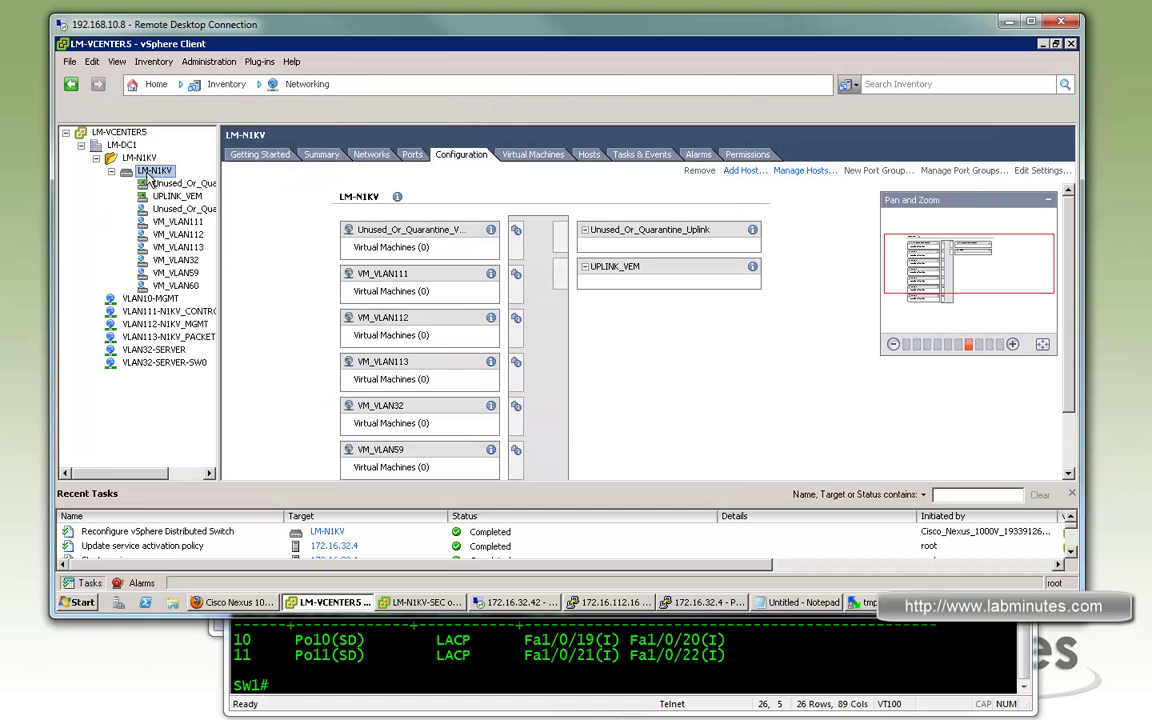
{"action": "right_click", "coordinate": [150, 173]}
{"action": "left_click", "coordinate": [192, 181]}
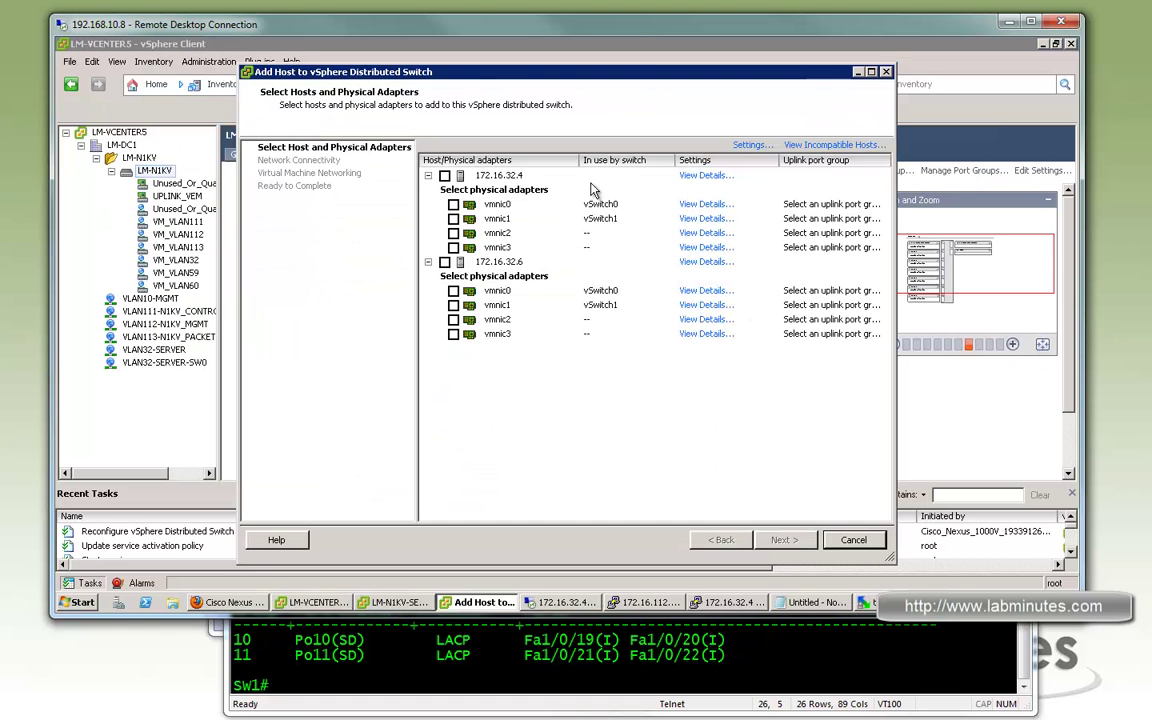
{"action": "left_click", "coordinate": [445, 175]}
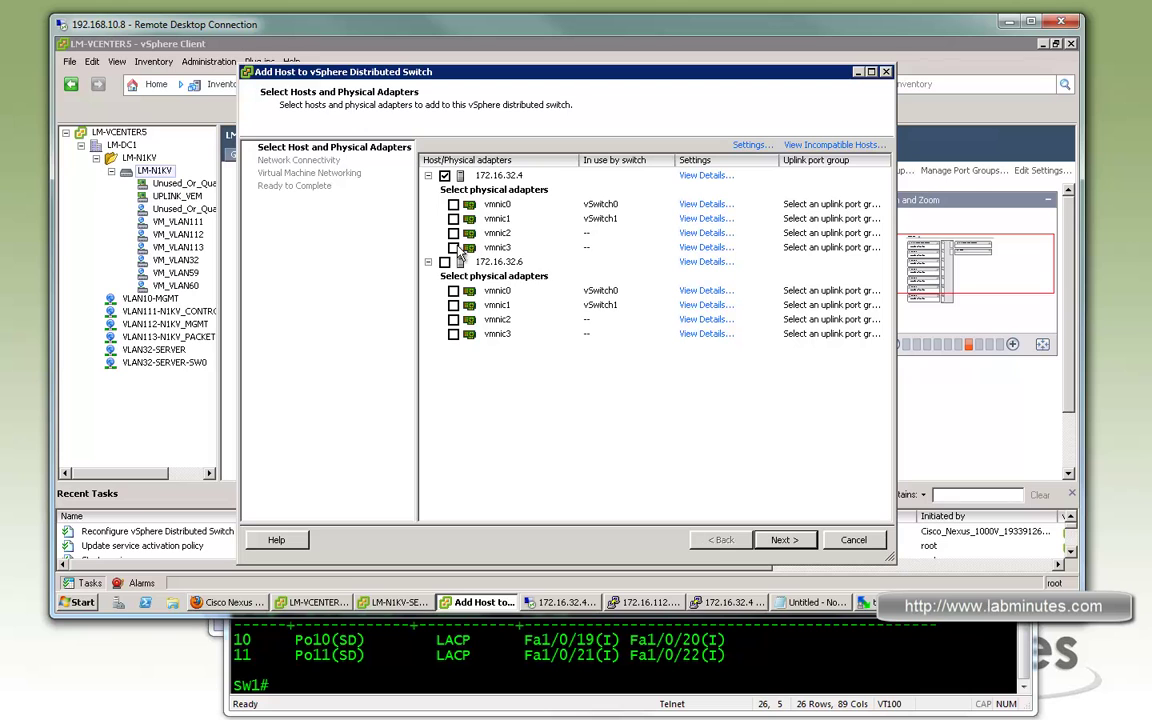
{"action": "left_click", "coordinate": [453, 233]}
{"action": "left_click", "coordinate": [453, 247]}
Assign both vmnic2 and vmnic3 to the UPLINK_VEM uplink port group
{"action": "left_click", "coordinate": [874, 233]}
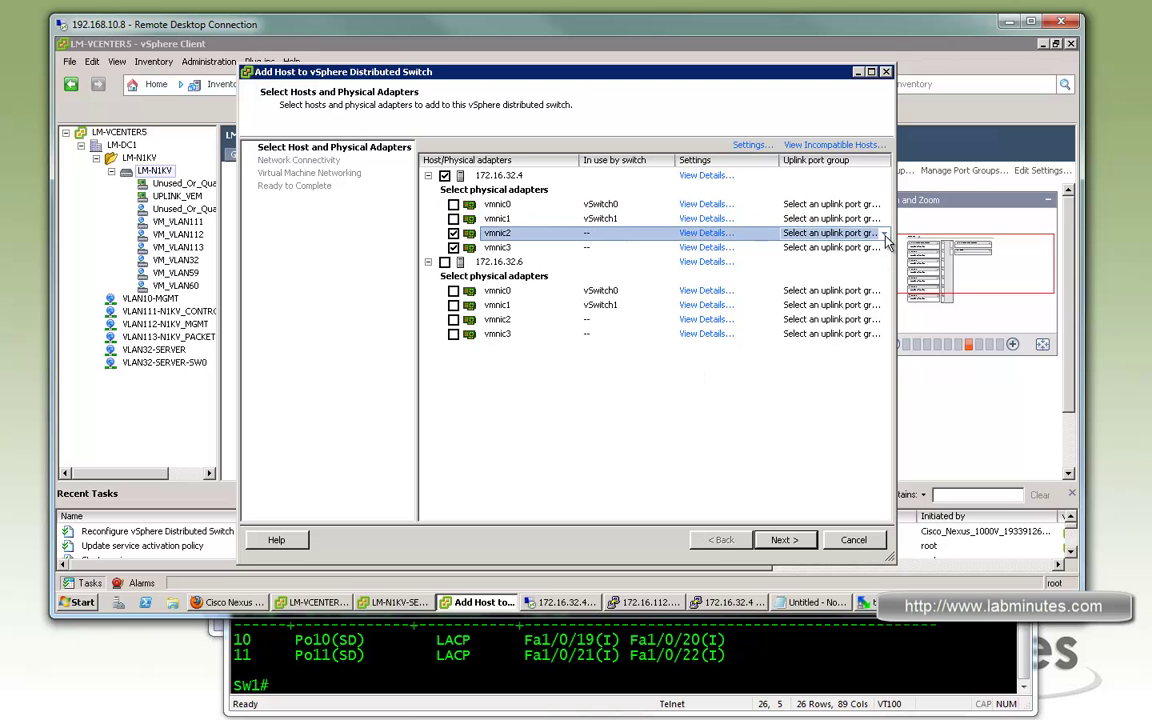
{"action": "left_click", "coordinate": [882, 234]}
{"action": "left_click", "coordinate": [878, 262]}
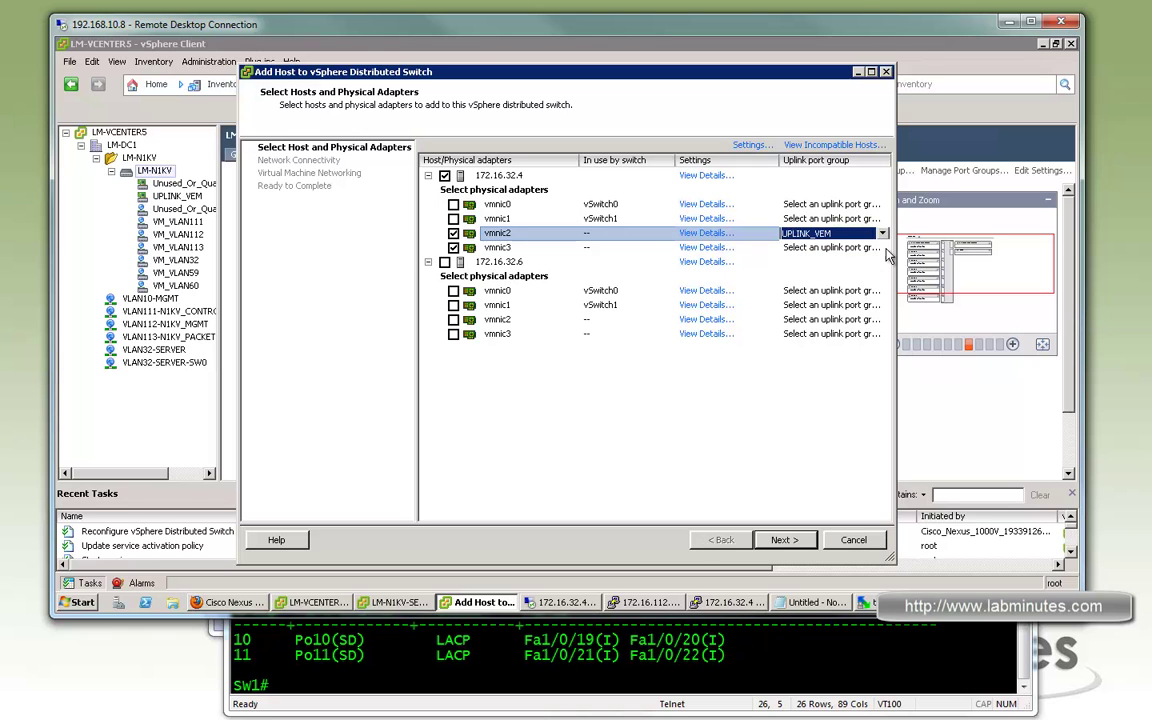
{"action": "left_click", "coordinate": [880, 248]}
{"action": "left_click", "coordinate": [882, 249]}
{"action": "left_click", "coordinate": [878, 276]}
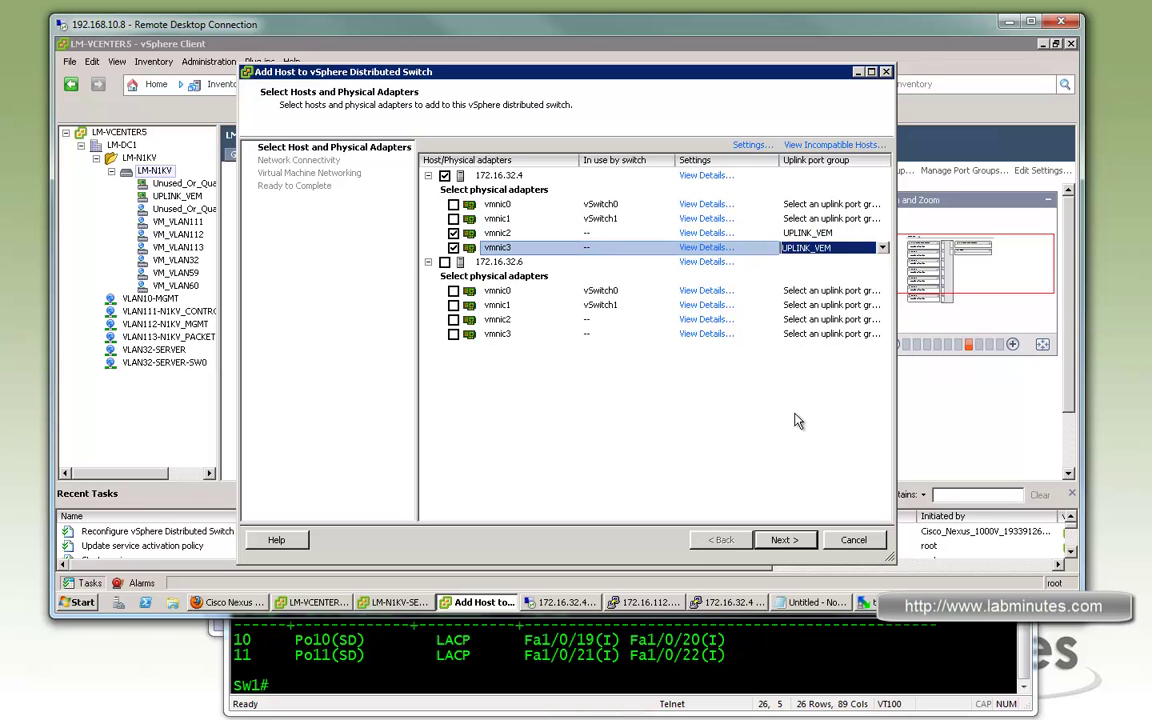
{"action": "left_click", "coordinate": [792, 420]}
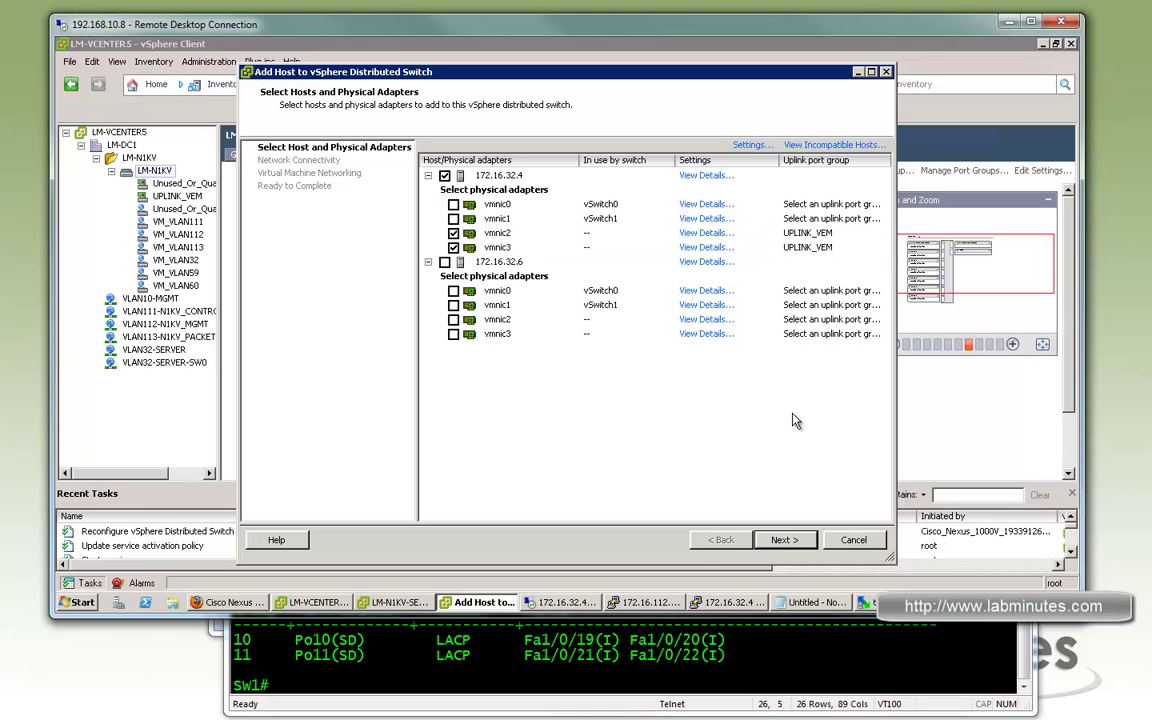
Skip VMkernel and VM networking migration and finish adding the host
{"action": "left_click", "coordinate": [794, 541]}
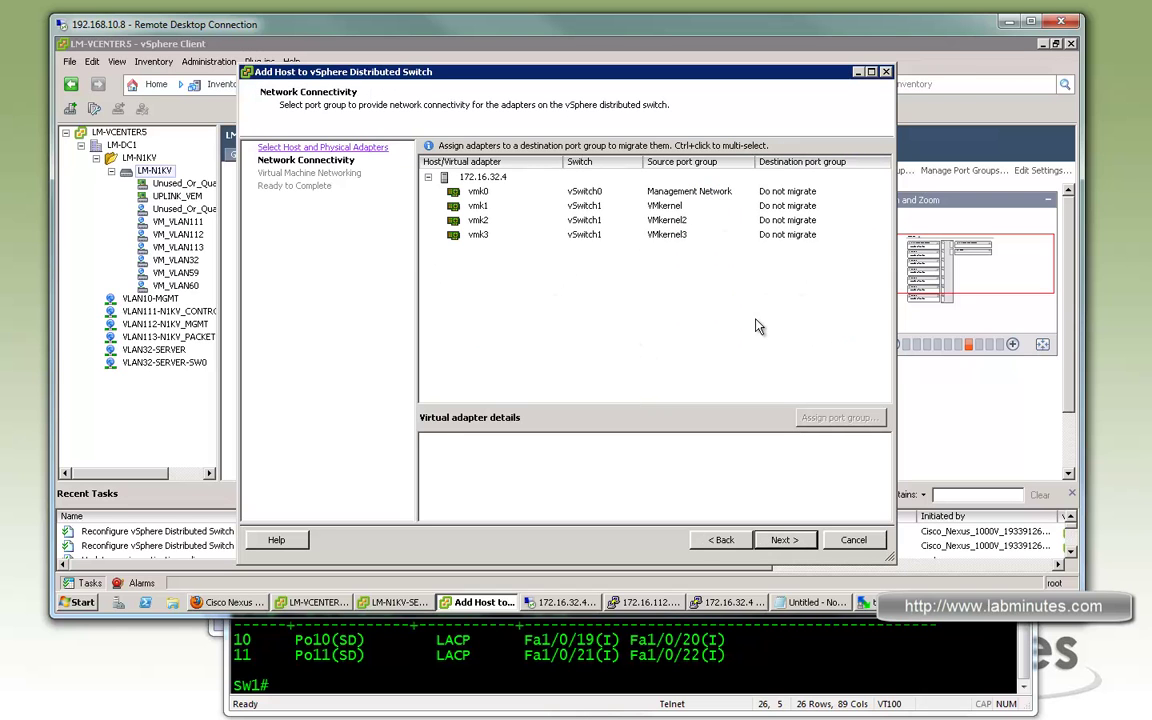
{"action": "left_click", "coordinate": [786, 548]}
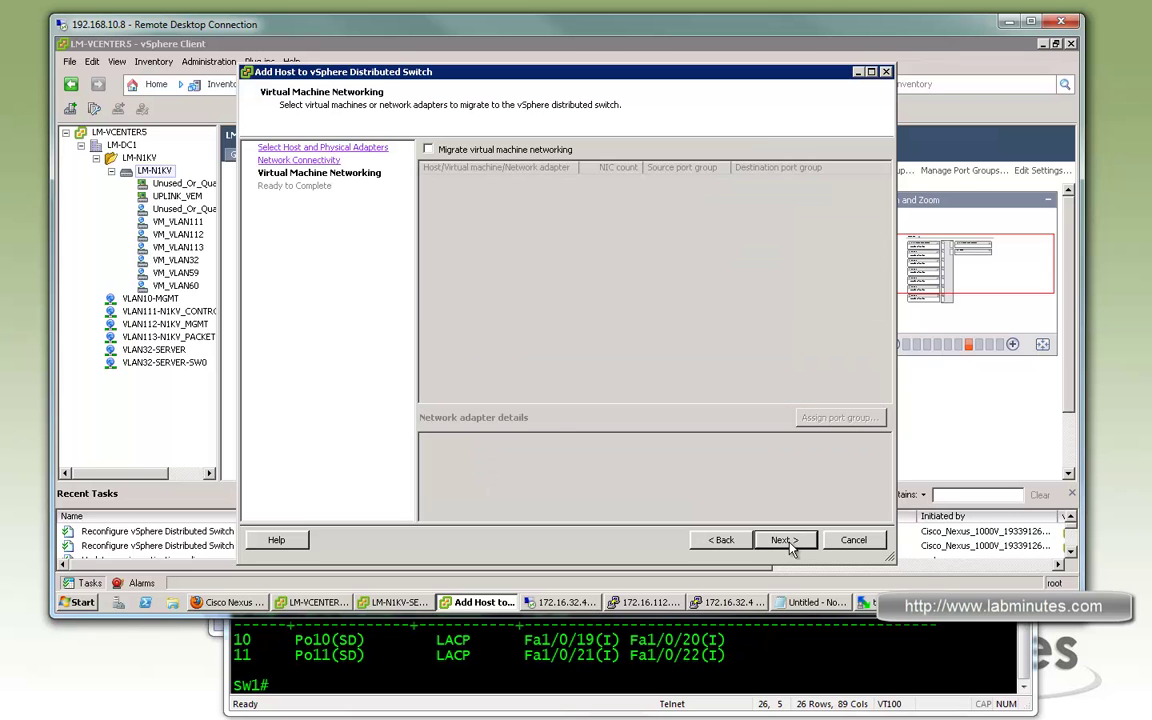
{"action": "left_click", "coordinate": [797, 545]}
{"action": "left_click", "coordinate": [795, 545]}
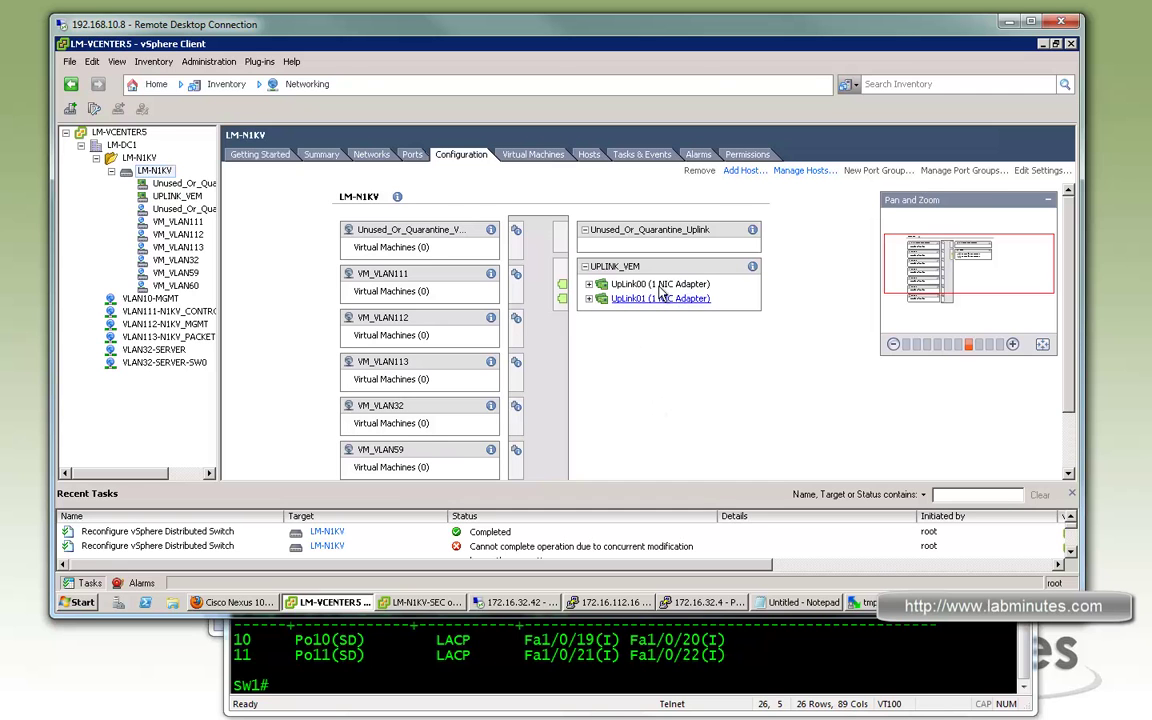
Dismiss the PuTTY fatal error, restart the session to 172.16.112.16, and log in
{"action": "left_click", "coordinate": [612, 602]}
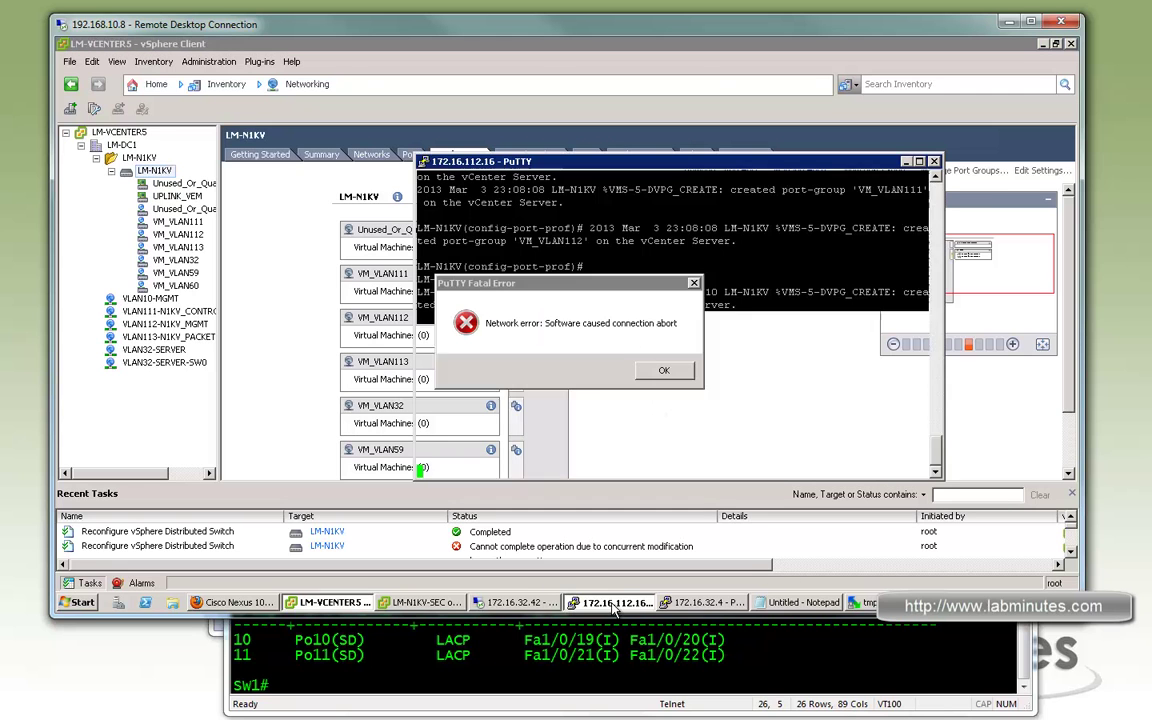
{"action": "left_click", "coordinate": [682, 375]}
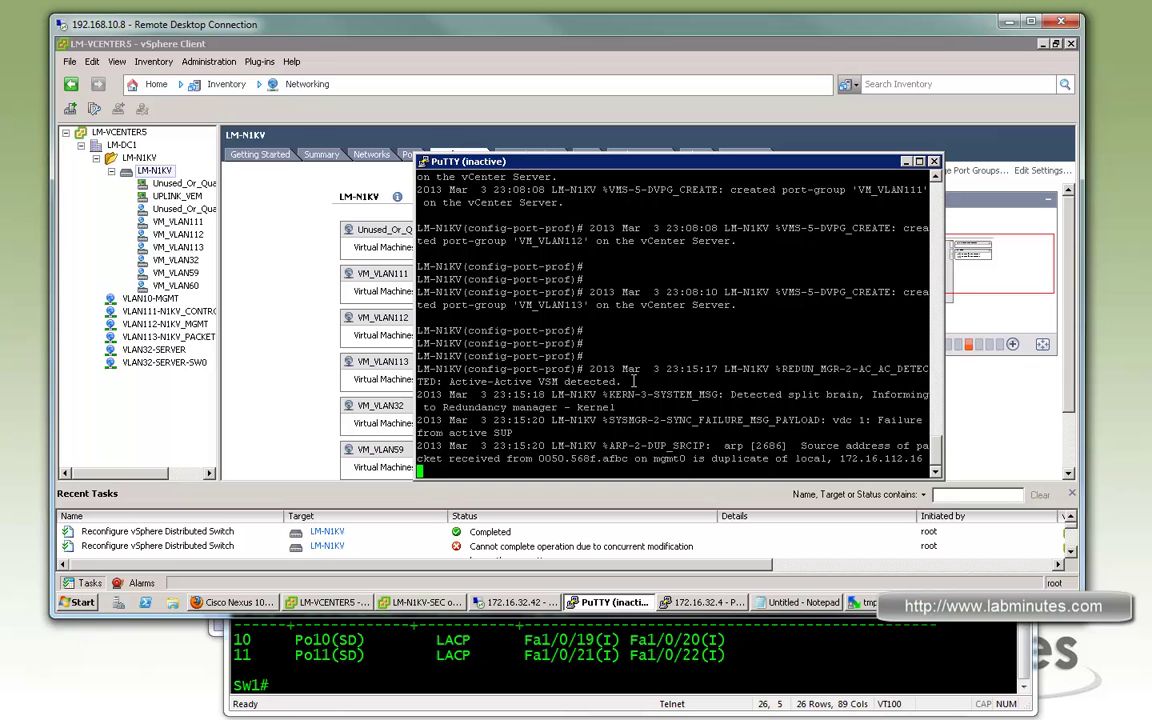
{"action": "right_click", "coordinate": [592, 161]}
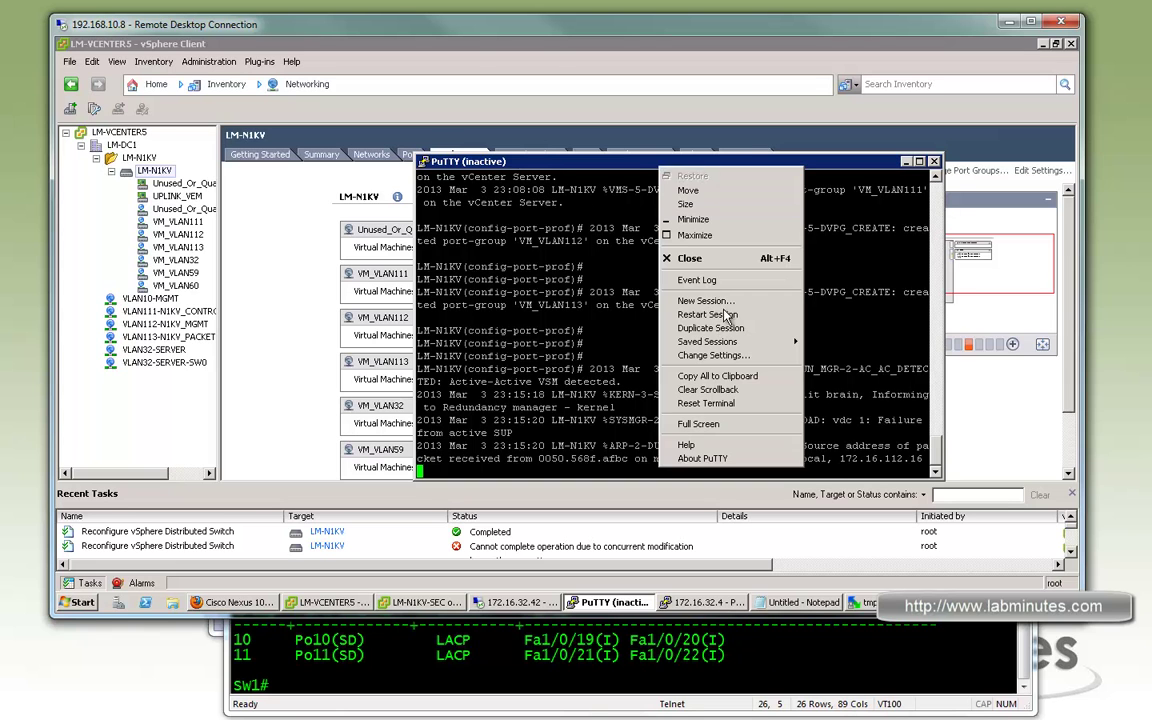
{"action": "left_click", "coordinate": [658, 286]}
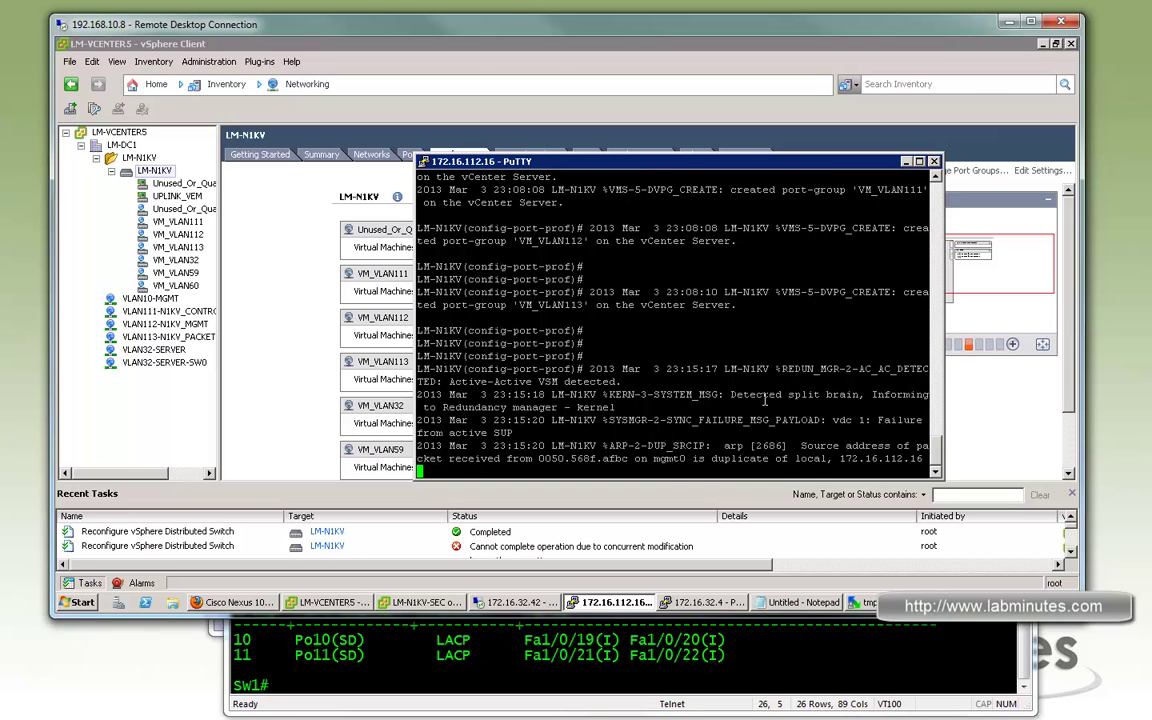
{"action": "type", "text": "admin"}
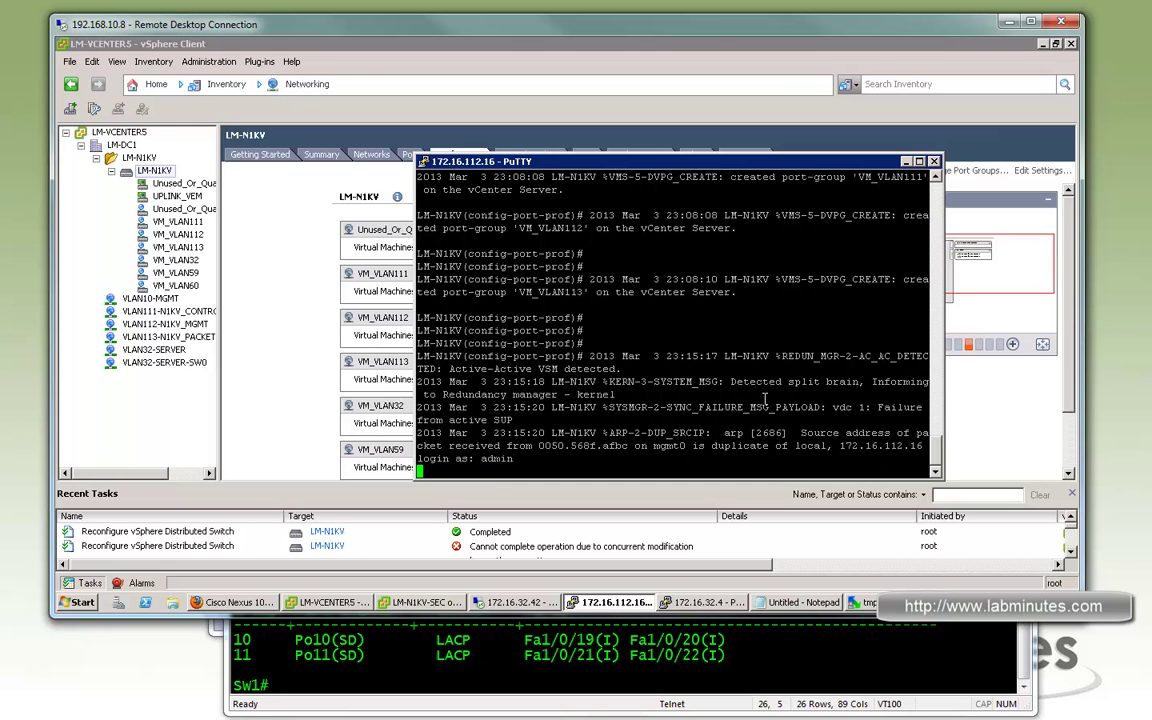
{"action": "key", "text": "Return"}
{"action": "key", "text": "Return"}
{"action": "key", "text": "Return"}
{"action": "key", "text": "Return"}
{"action": "key", "text": "Return"}
Run 'sh mod' and highlight module 3's software version and its LAB-ESX1 server
{"action": "type", "text": "sh mod"}
{"action": "key", "text": "Return"}
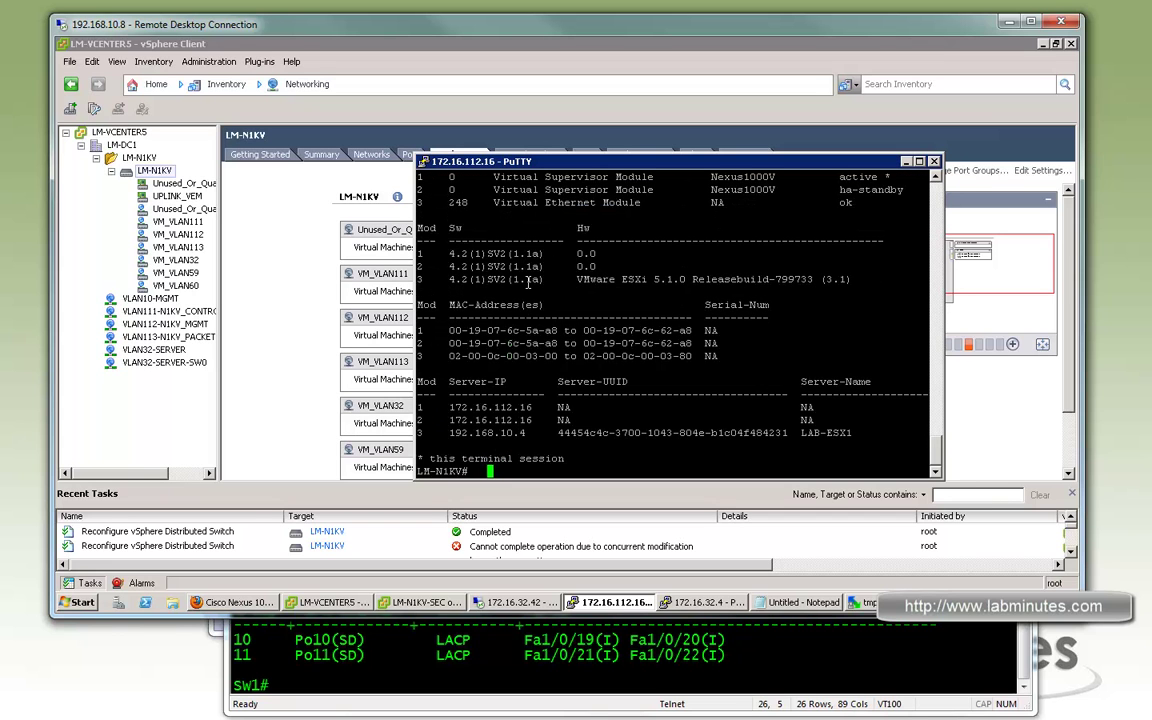
{"action": "left_click_drag", "start_coordinate": [457, 280], "coordinate": [483, 280]}
{"action": "left_click_drag", "start_coordinate": [860, 433], "coordinate": [799, 432]}
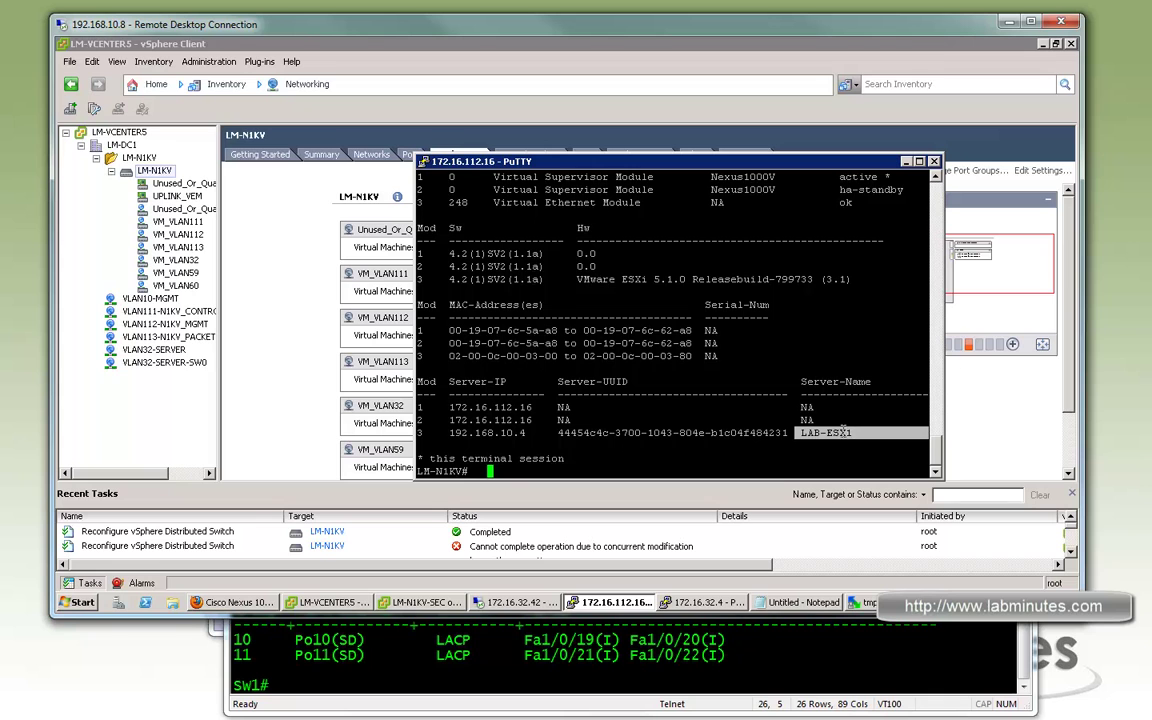
Run 'sh int vir' and 'sh int br' on LM-N1KV and check the Eth3/3 and Eth3/4 uplinks
{"action": "key", "text": "Return"}
{"action": "key", "text": "Return"}
{"action": "key", "text": "Return"}
{"action": "type", "text": "sh int vir"}
{"action": "key", "text": "Return"}
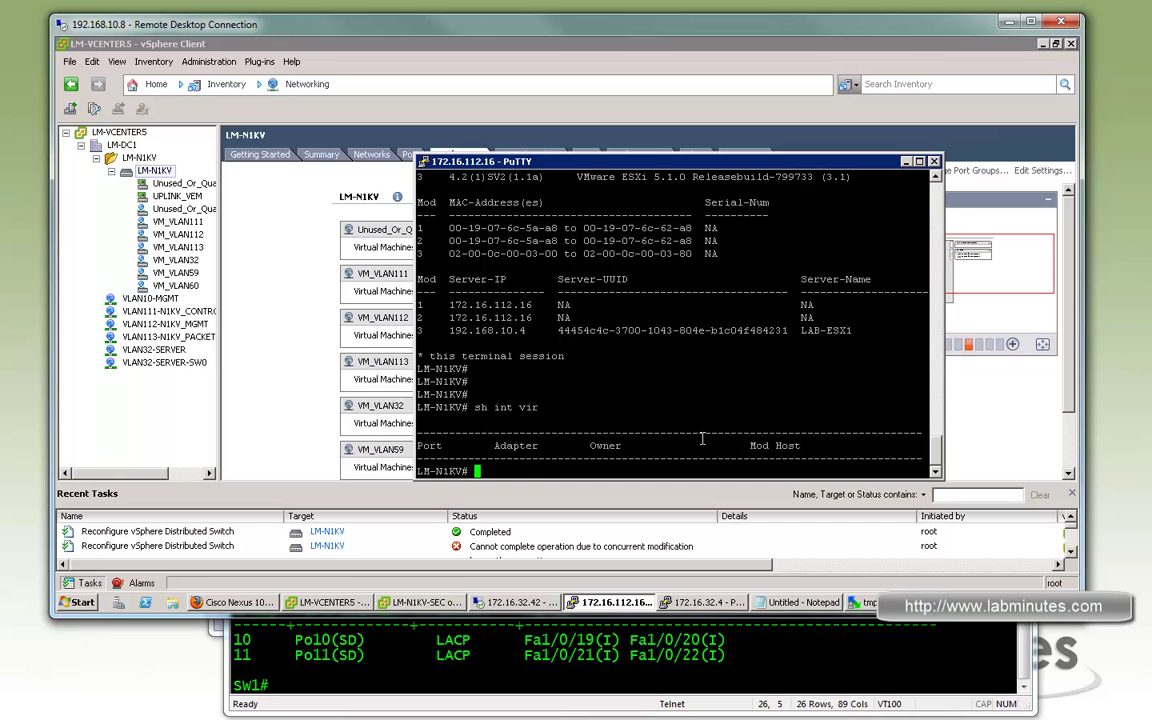
{"action": "scroll", "coordinate": [700, 429], "scroll_direction": "up", "scroll_amount": 4}
{"action": "type", "text": "sh int br"}
{"action": "key", "text": "Return"}
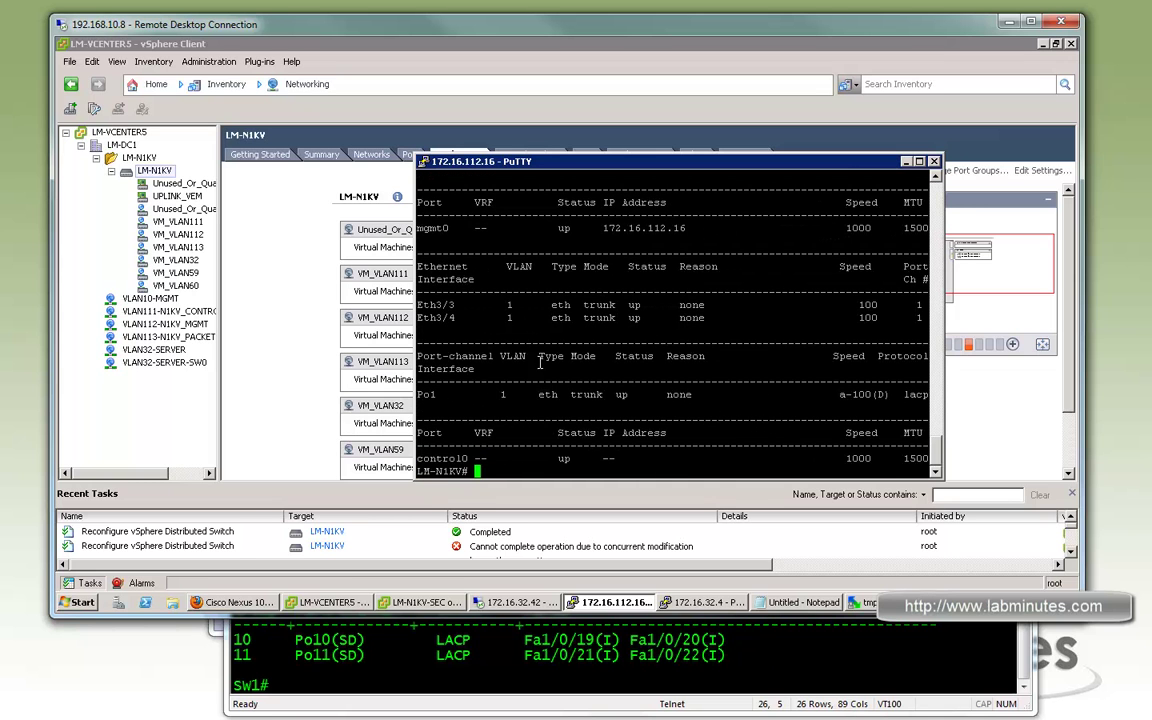
{"action": "left_click_drag", "start_coordinate": [418, 304], "coordinate": [722, 318]}
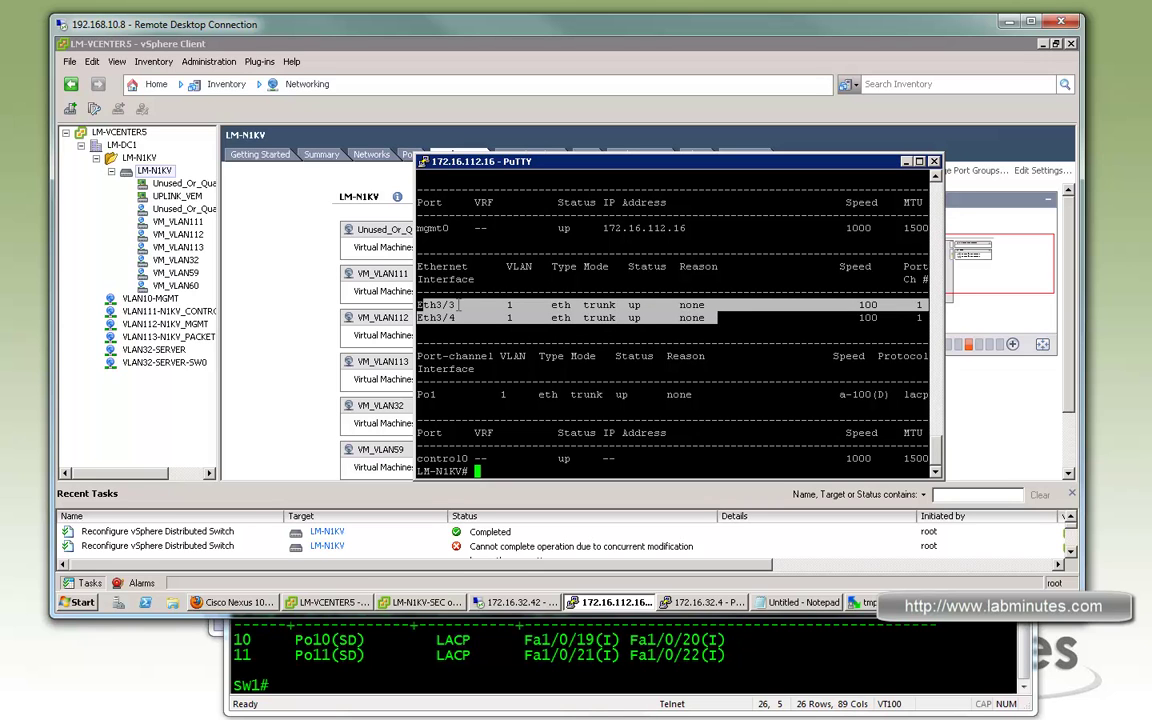
{"action": "left_click_drag", "start_coordinate": [463, 304], "coordinate": [442, 304]}
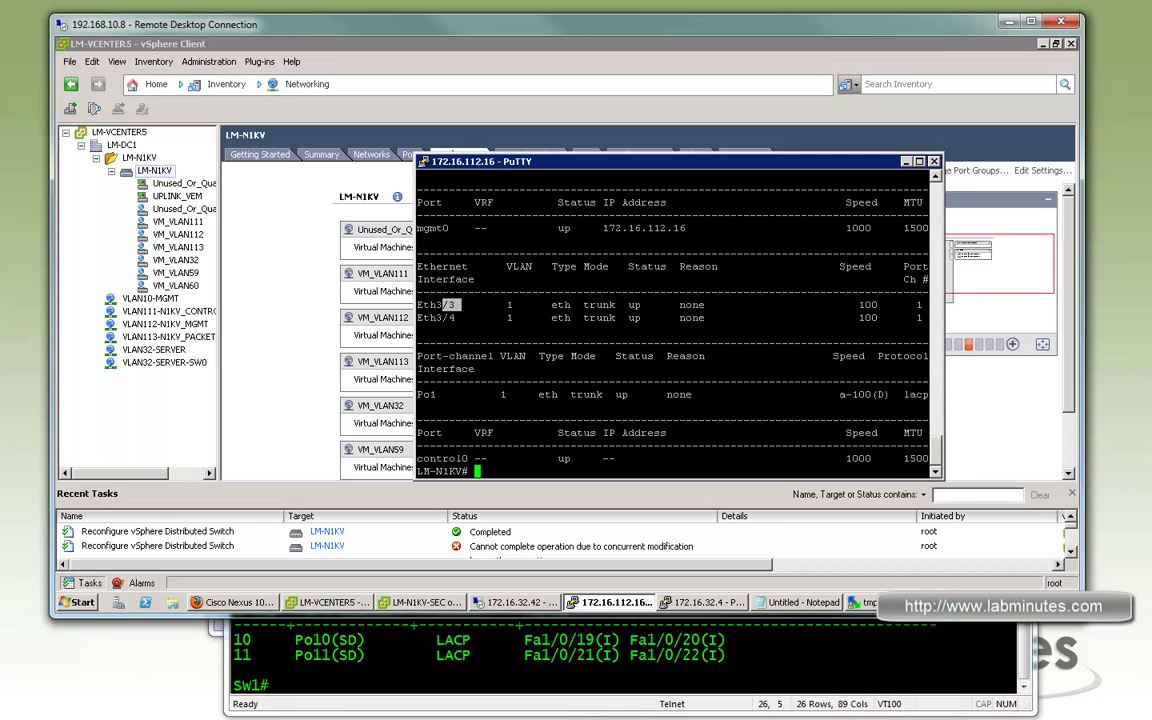
Run 'sh port-c s' to confirm Po1 is up with Eth3/3 and Eth3/4 bundled
{"action": "type", "text": "sh port-c s"}
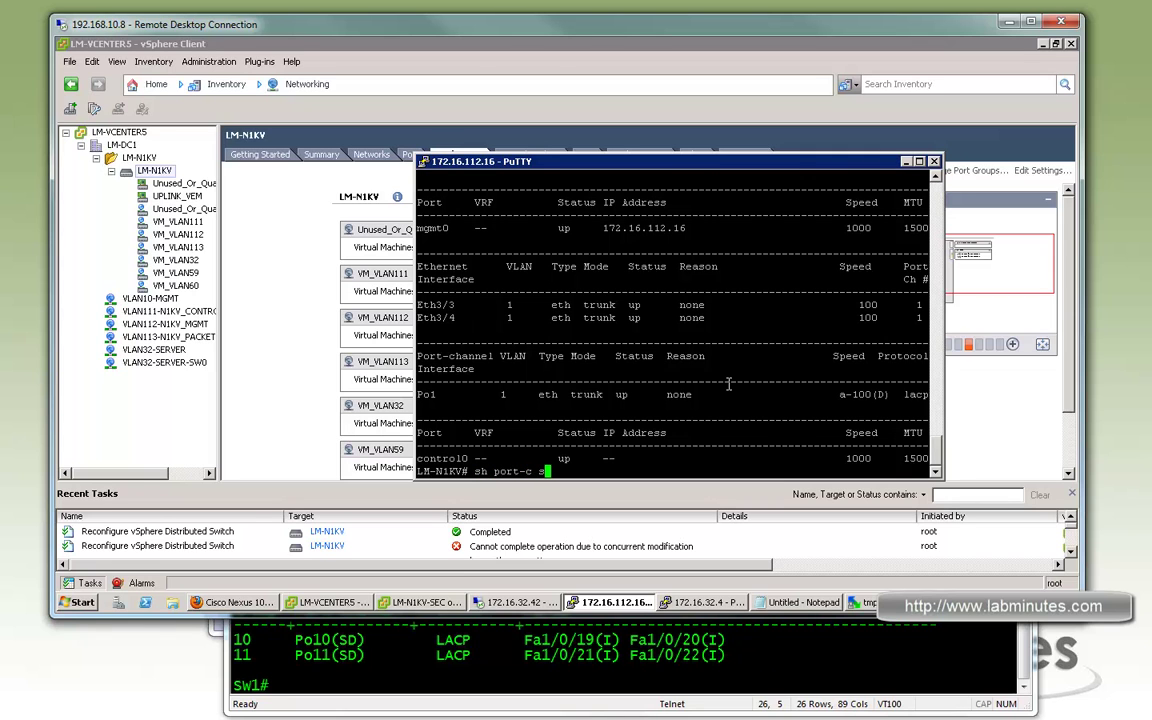
{"action": "key", "text": "Return"}
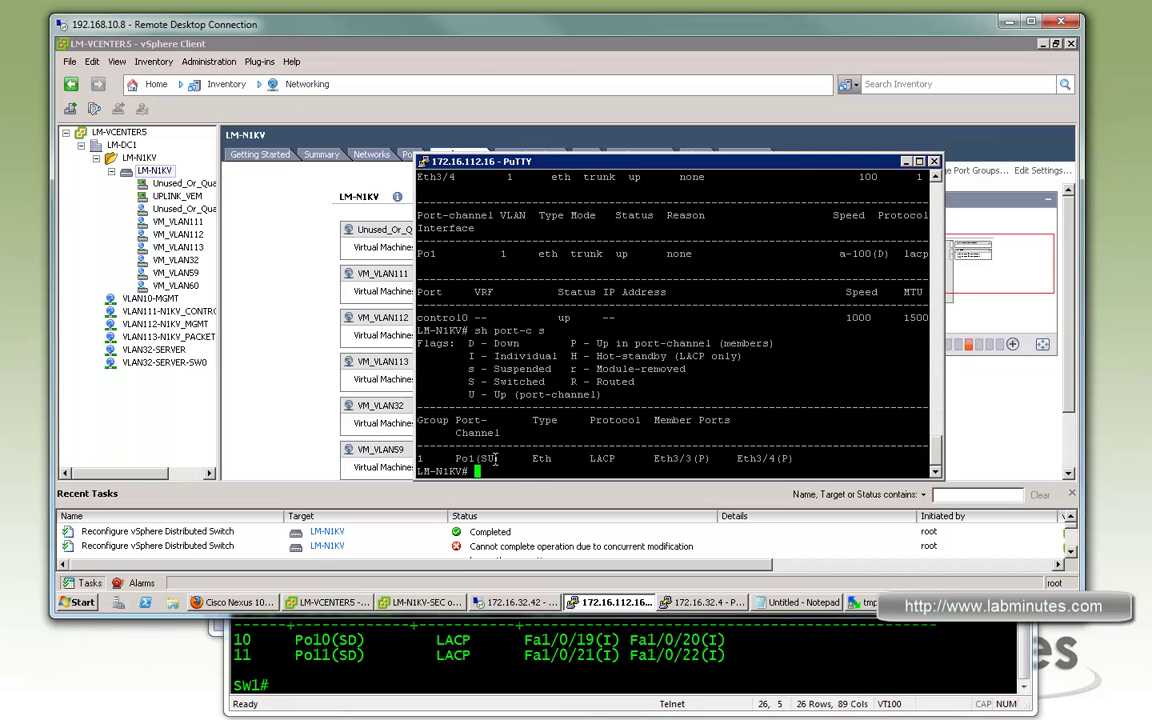
{"action": "left_click_drag", "start_coordinate": [455, 458], "coordinate": [705, 457]}
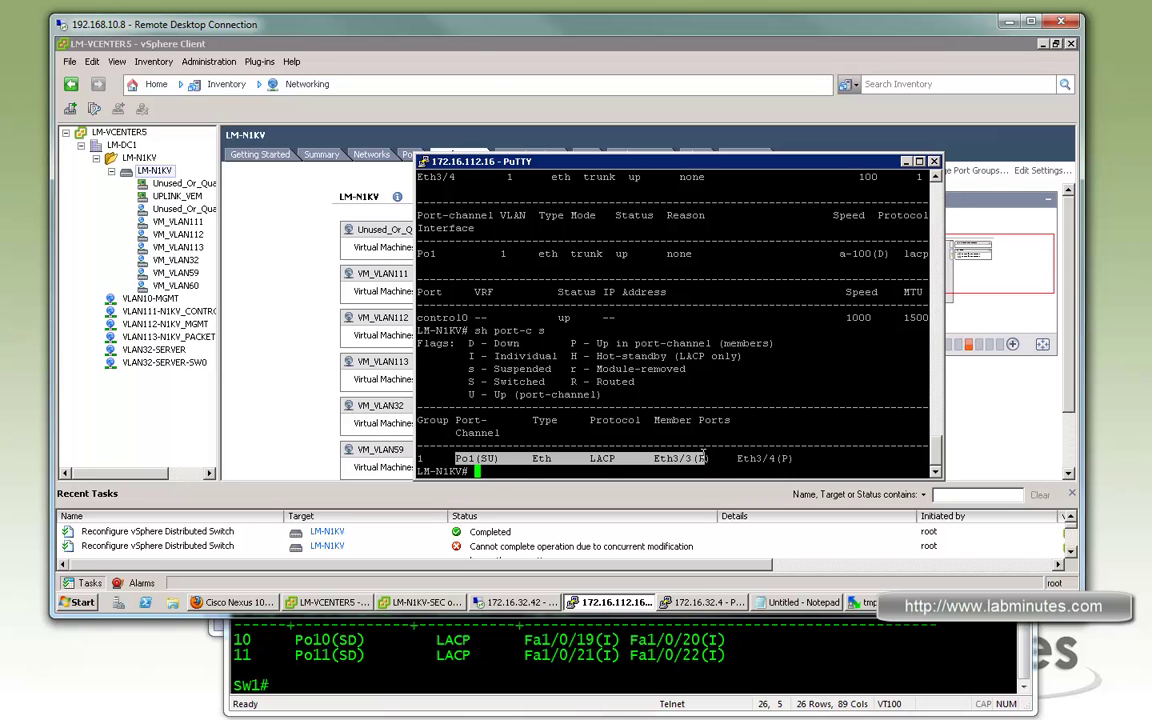
{"action": "left_click", "coordinate": [421, 458]}
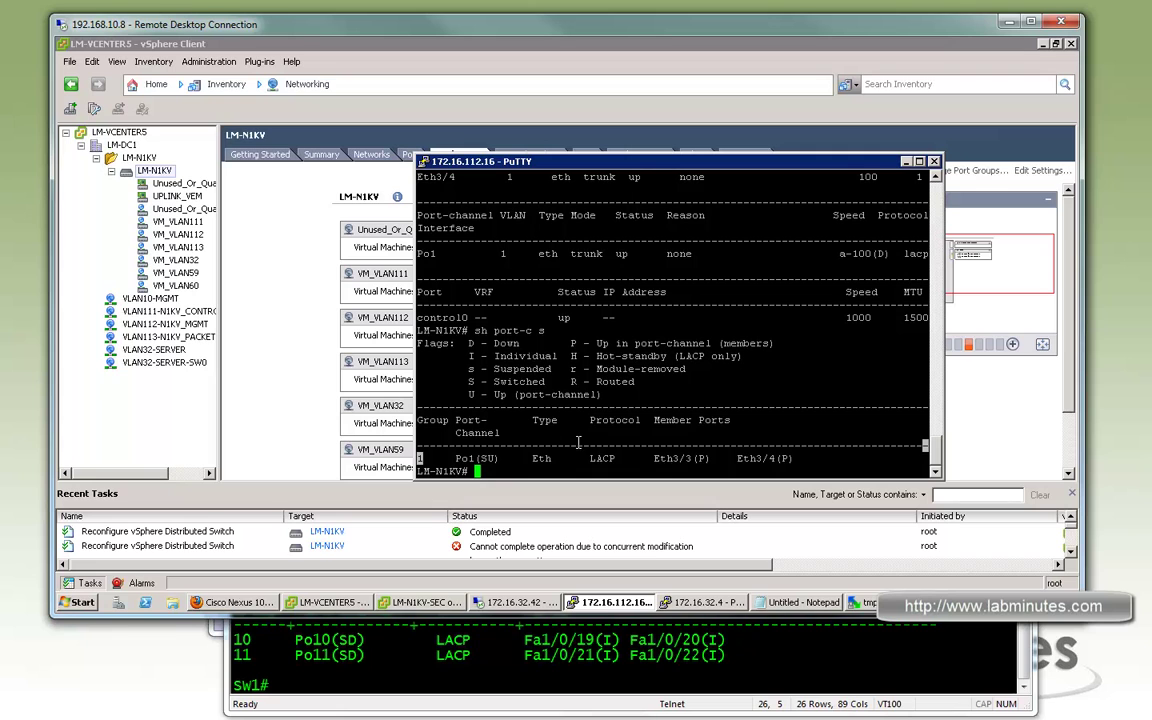
{"action": "left_click_drag", "start_coordinate": [672, 458], "coordinate": [706, 458]}
{"action": "left_click_drag", "start_coordinate": [797, 458], "coordinate": [674, 458]}
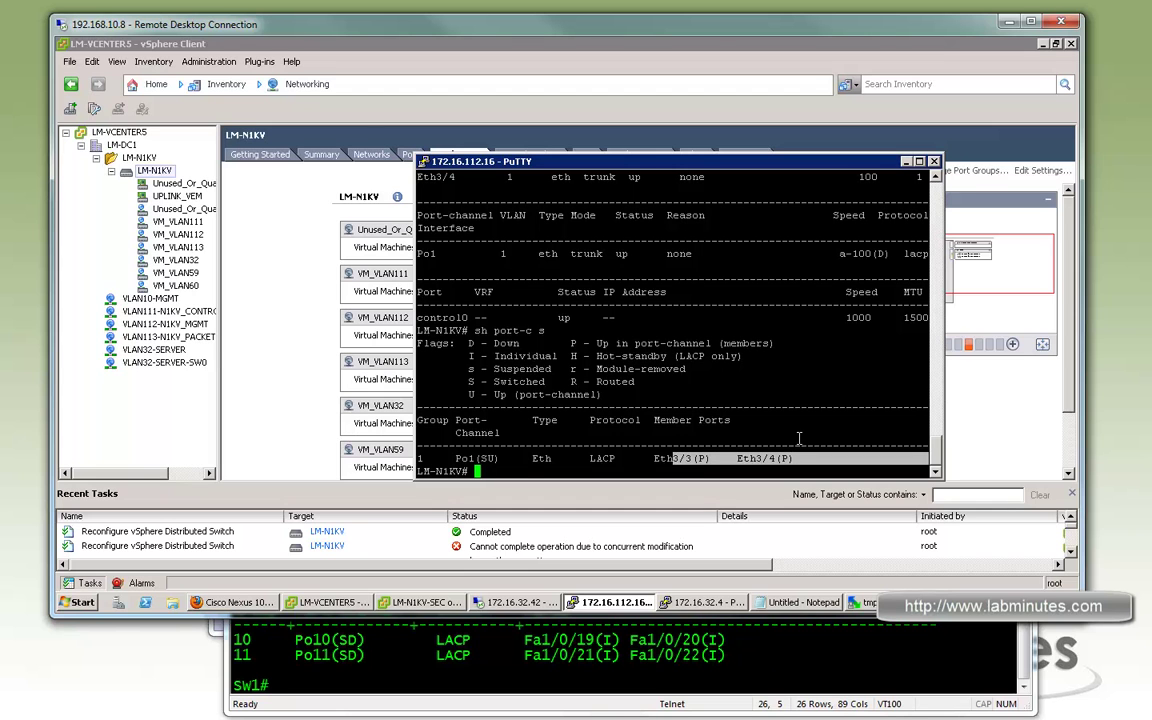
{"action": "left_click", "coordinate": [713, 651]}
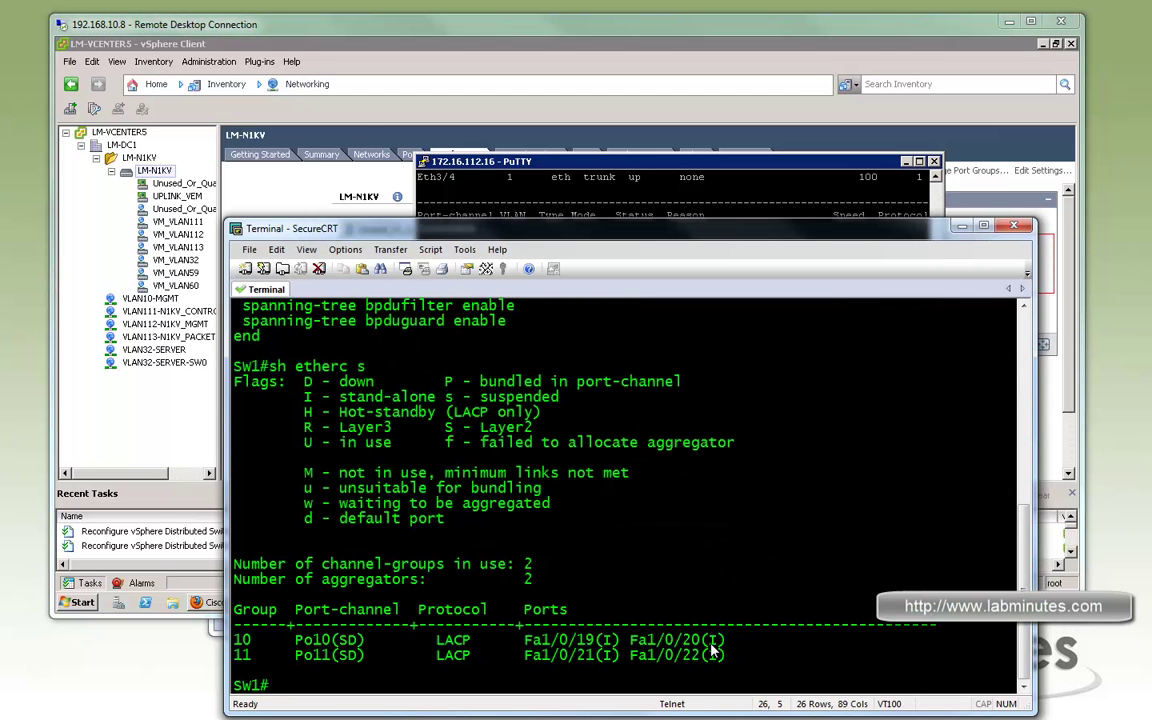
Rerun 'sh etherc s' on SW1 to confirm Po10 bundles Fa1/0/19 and Fa1/0/20, then return to vSphere
{"action": "key", "text": "Up"}
{"action": "key", "text": "Return"}
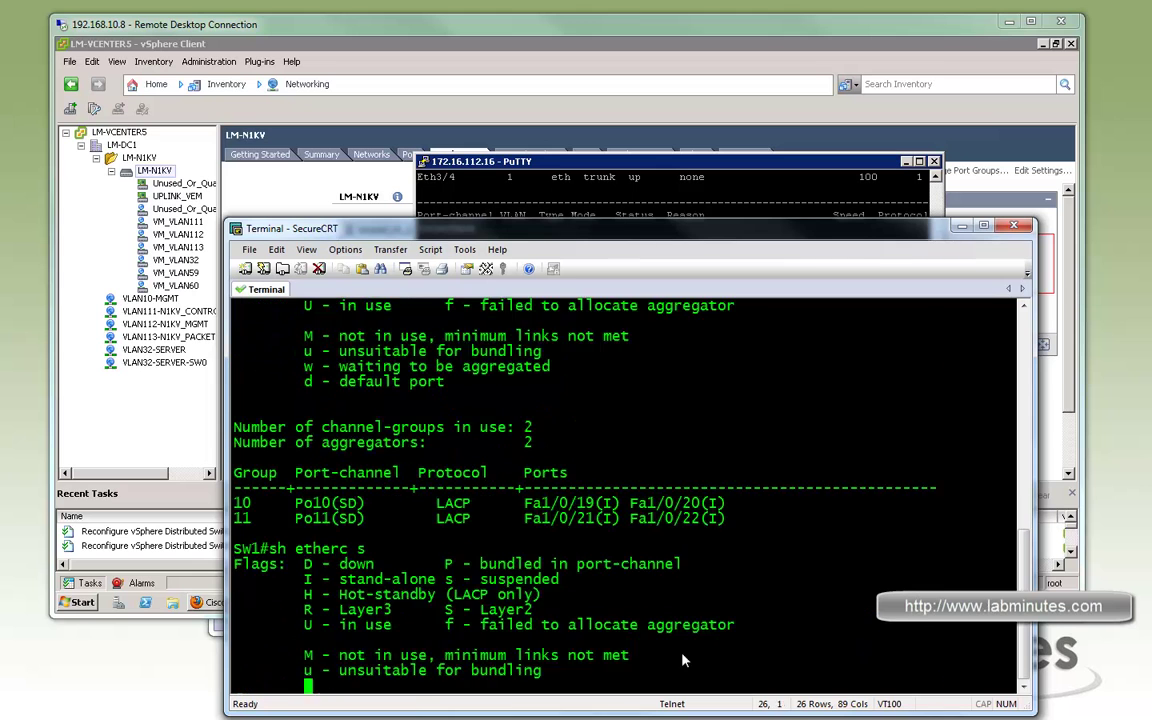
{"action": "left_click_drag", "start_coordinate": [729, 641], "coordinate": [524, 640]}
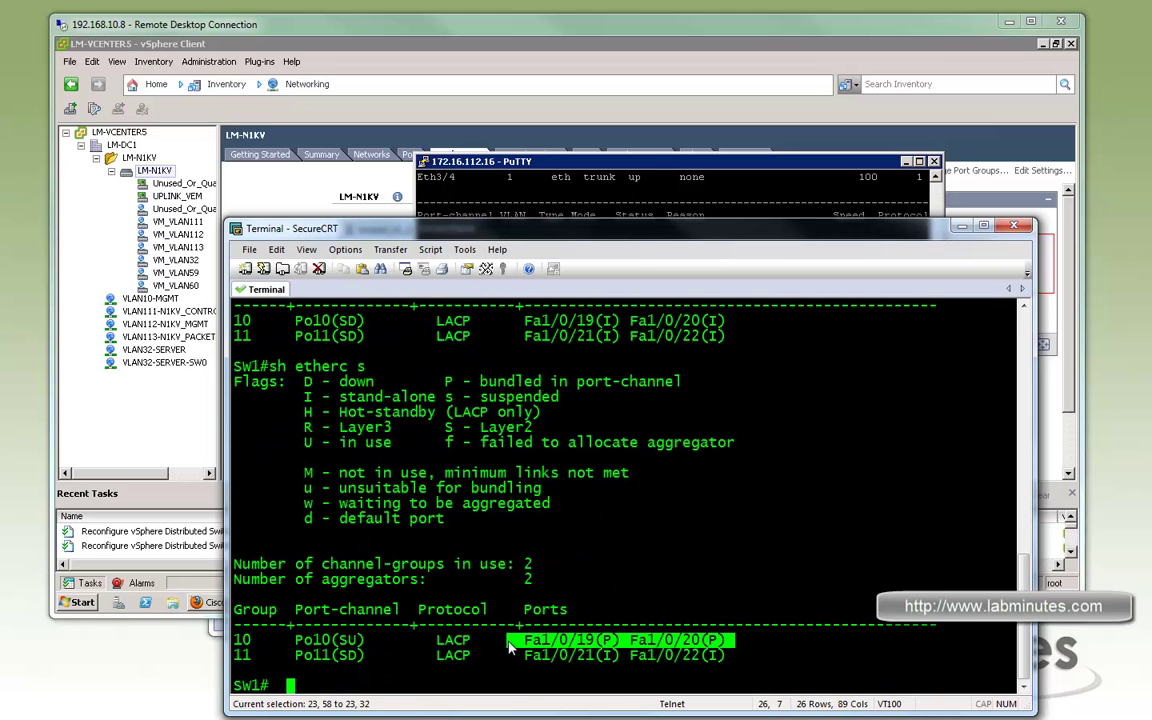
{"action": "left_click", "coordinate": [617, 647]}
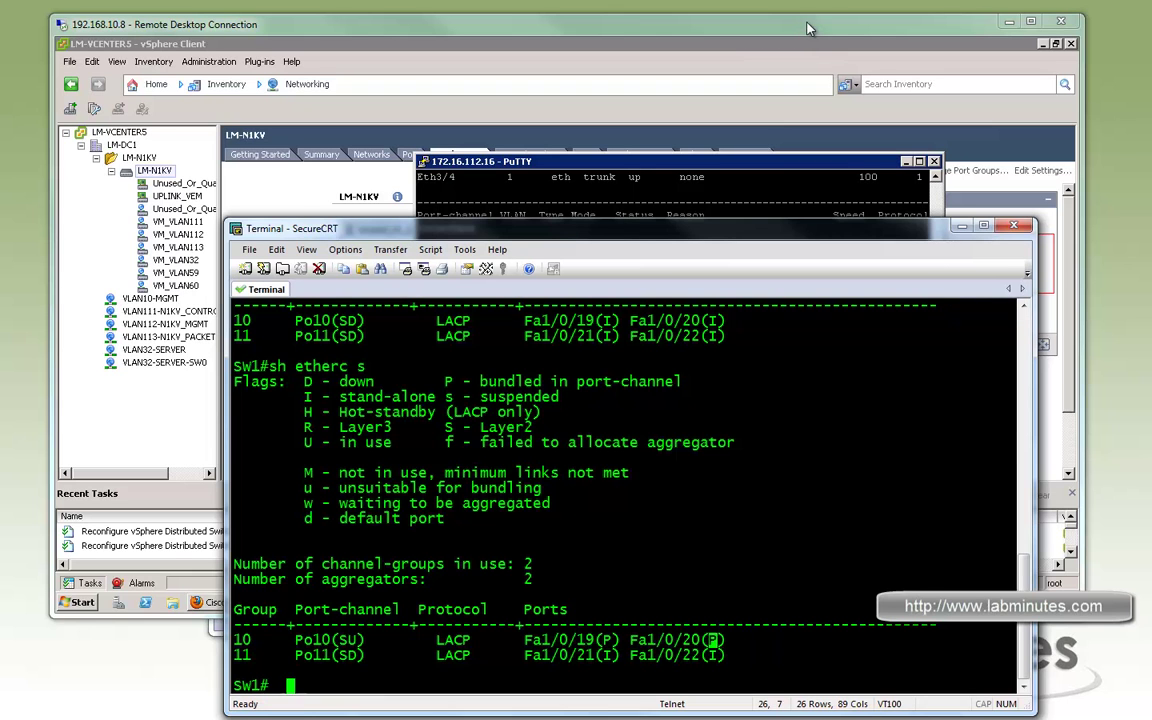
{"action": "left_click", "coordinate": [810, 28]}
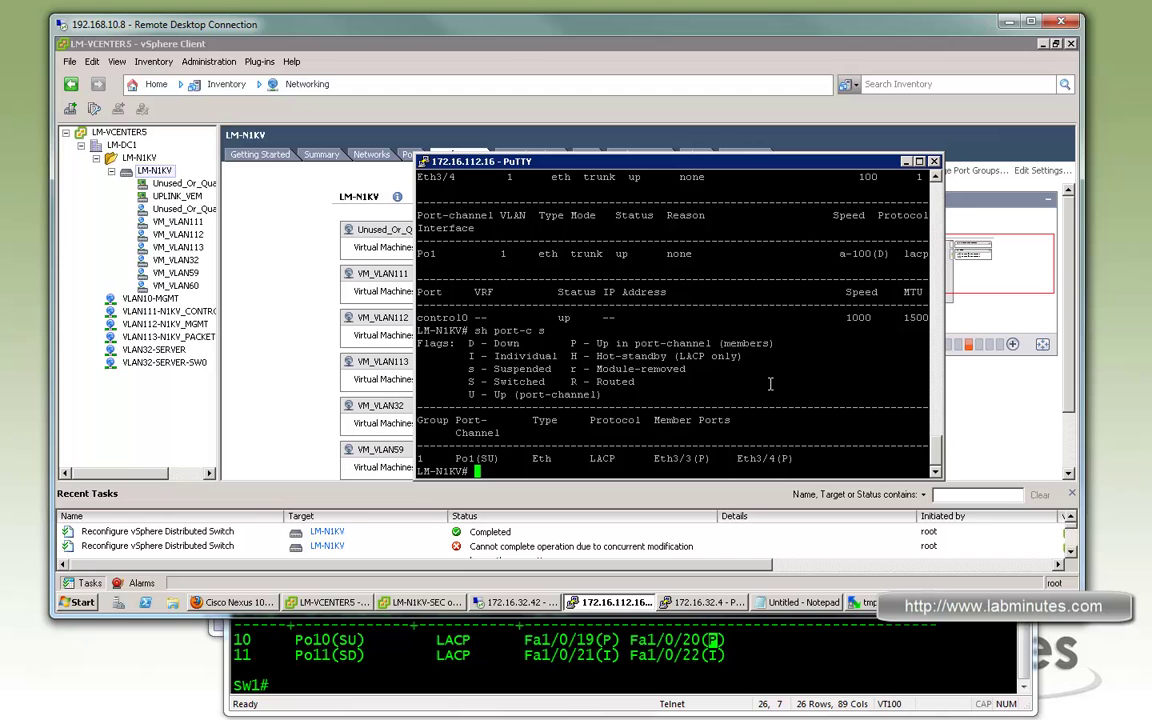
{"action": "key", "text": "Return"}
{"action": "key", "text": "Return"}
{"action": "key", "text": "Return"}
{"action": "left_click", "coordinate": [557, 70]}
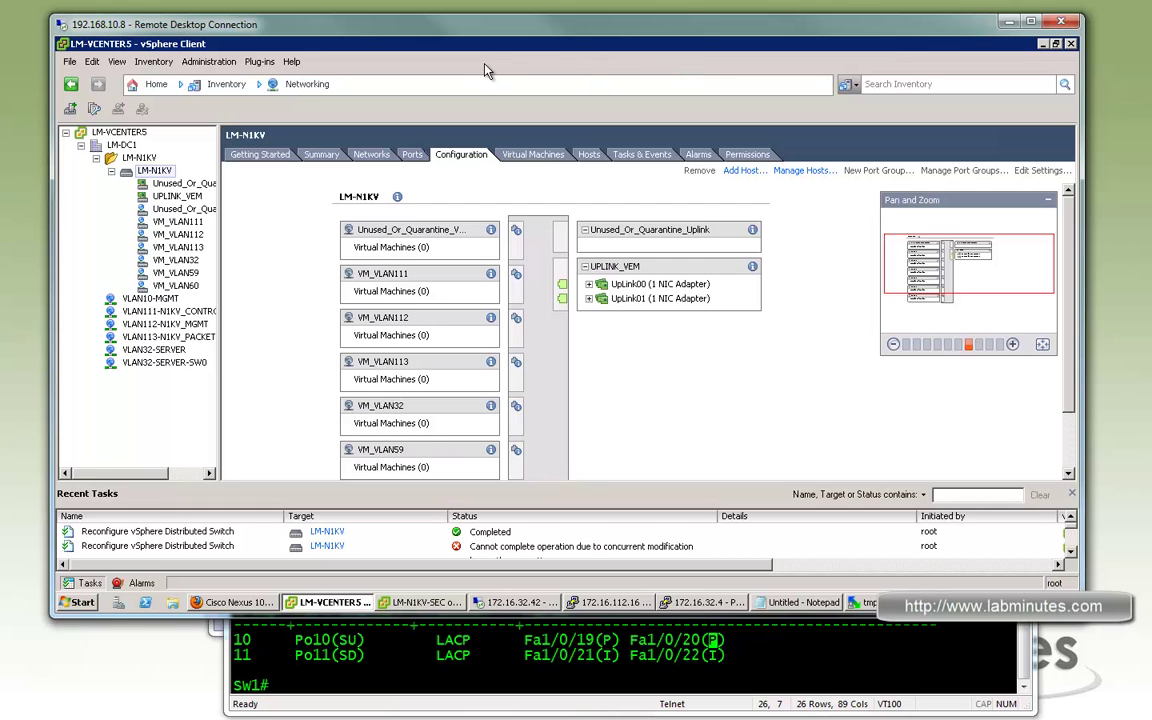
Start adding a host to LM-N1KV with vmnic2 and vmnic3 assigned to UPLINK_VEM
{"action": "right_click", "coordinate": [167, 174]}
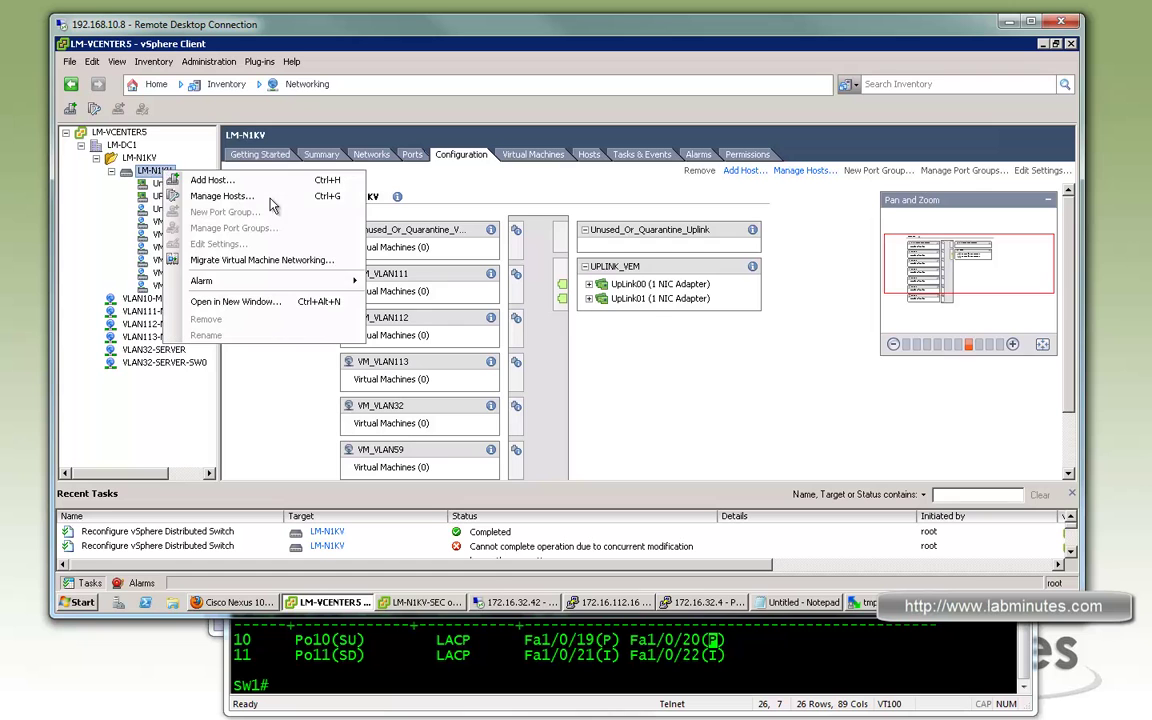
{"action": "left_click", "coordinate": [210, 180]}
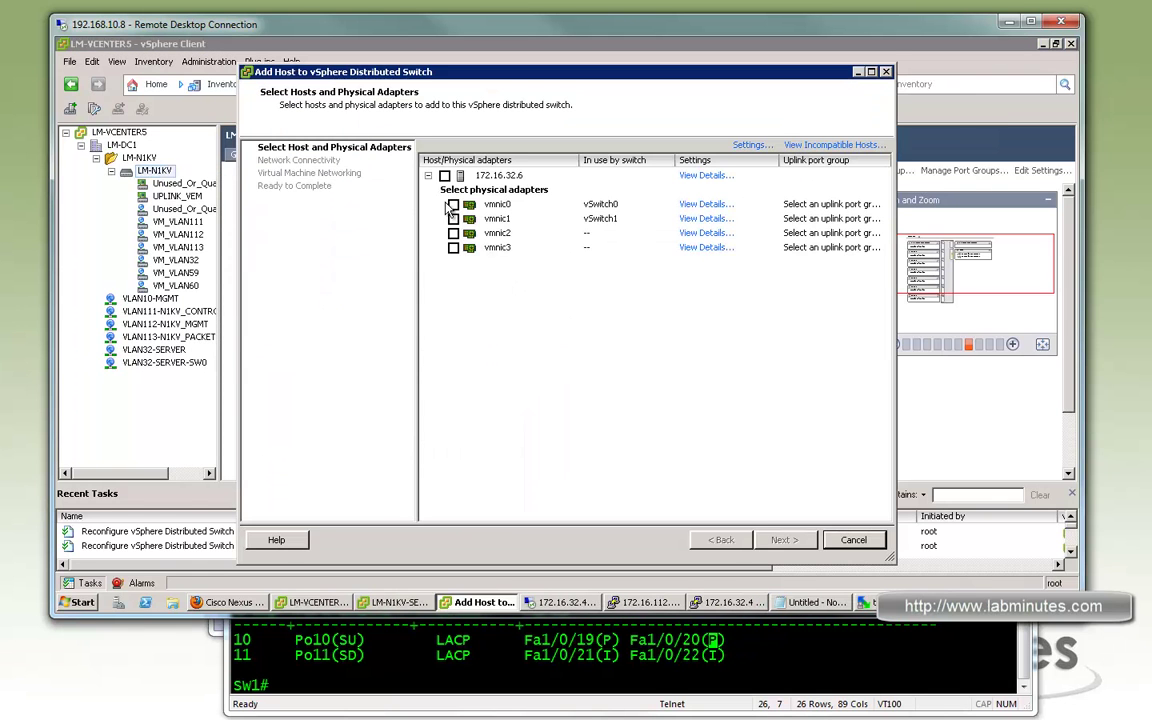
{"action": "left_click", "coordinate": [453, 247]}
{"action": "left_click", "coordinate": [453, 233]}
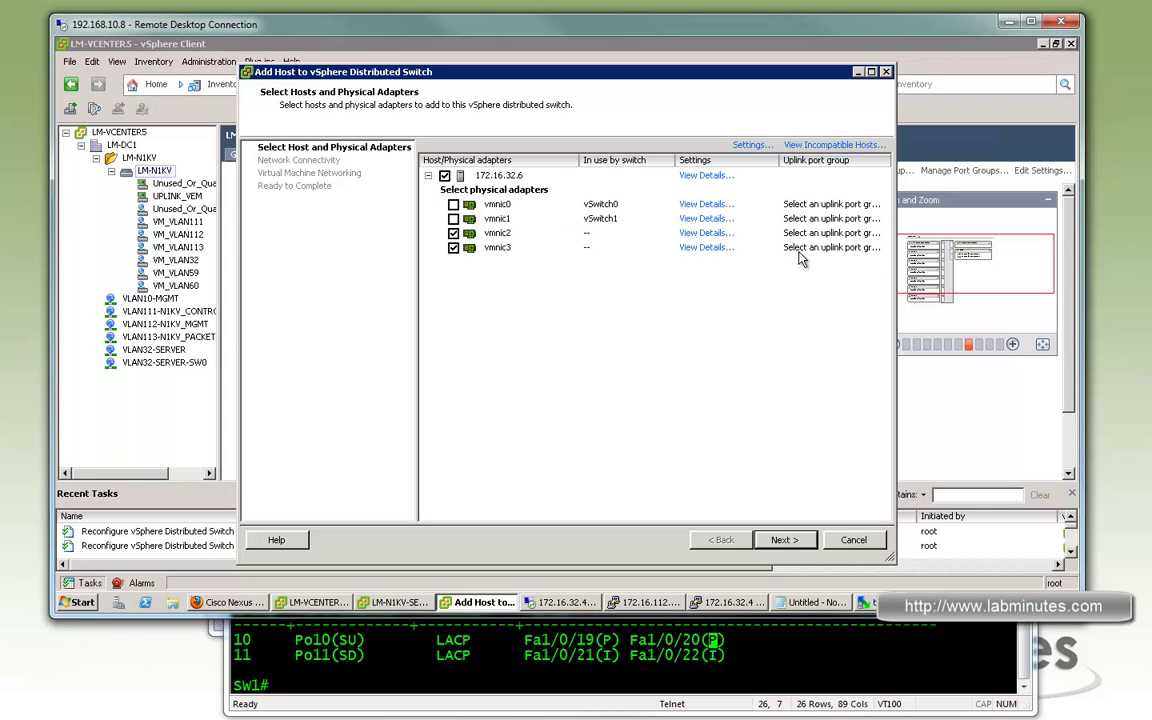
{"action": "left_click", "coordinate": [884, 235]}
{"action": "left_click", "coordinate": [884, 235]}
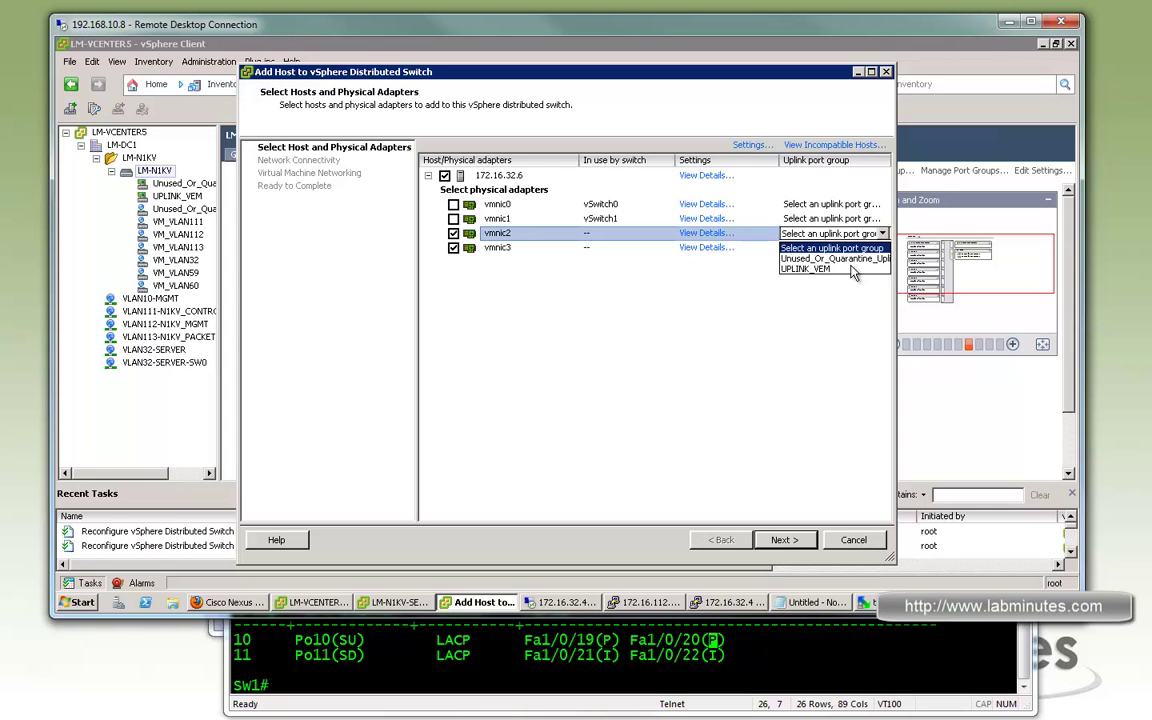
{"action": "left_click", "coordinate": [884, 256]}
{"action": "left_click", "coordinate": [884, 249]}
{"action": "left_click", "coordinate": [835, 293]}
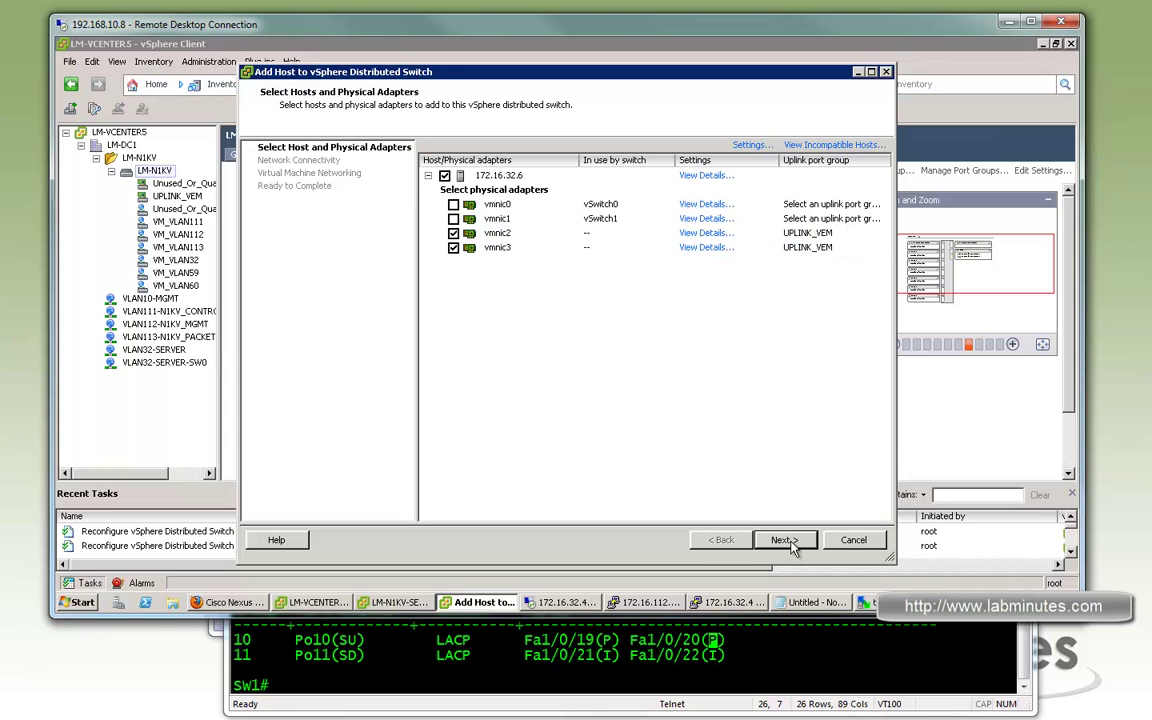
Step through the remaining wizard pages and finish; the reconfiguration fails with an error
{"action": "left_click", "coordinate": [797, 542]}
{"action": "left_click", "coordinate": [797, 542]}
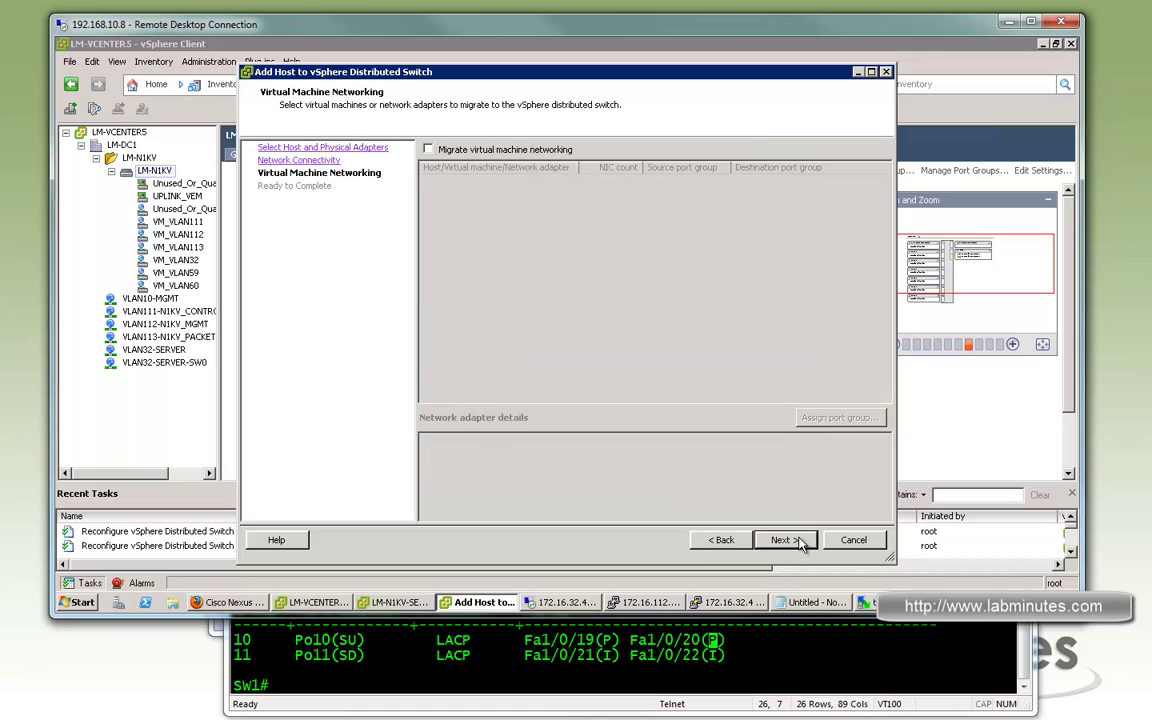
{"action": "left_click", "coordinate": [798, 544]}
{"action": "left_click", "coordinate": [786, 540]}
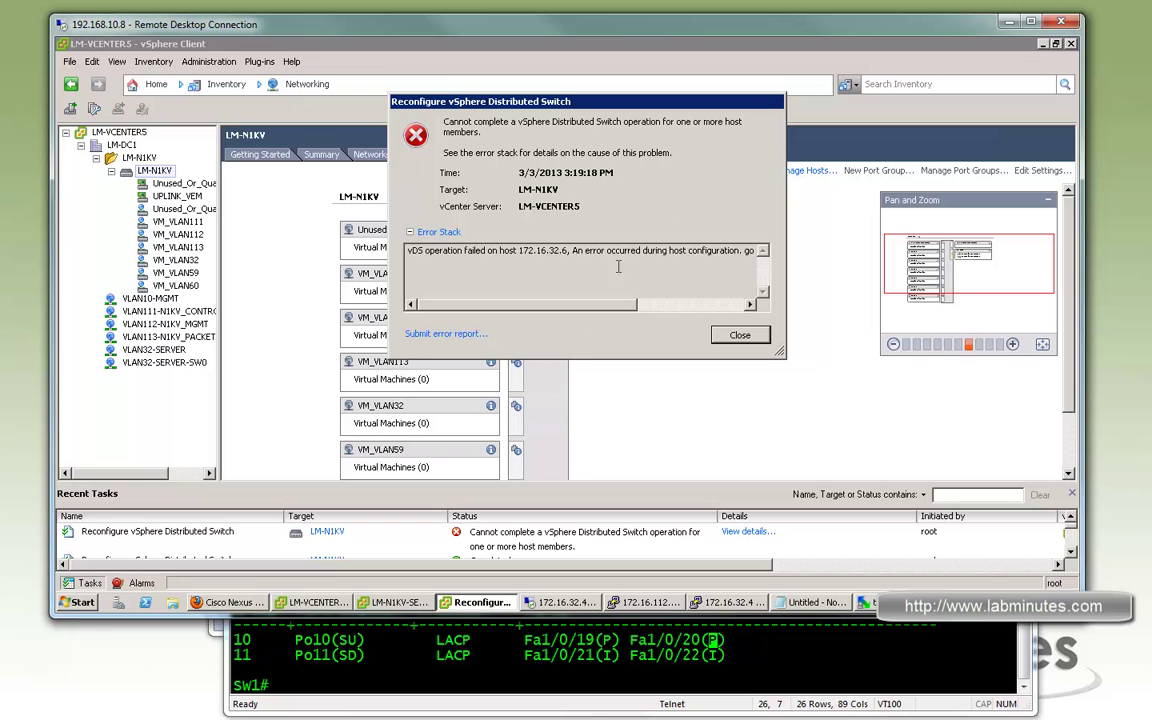
Dismiss the error, open Manage Plug-ins, and widen the Vendor and Plug-in Name columns
{"action": "left_click", "coordinate": [735, 337]}
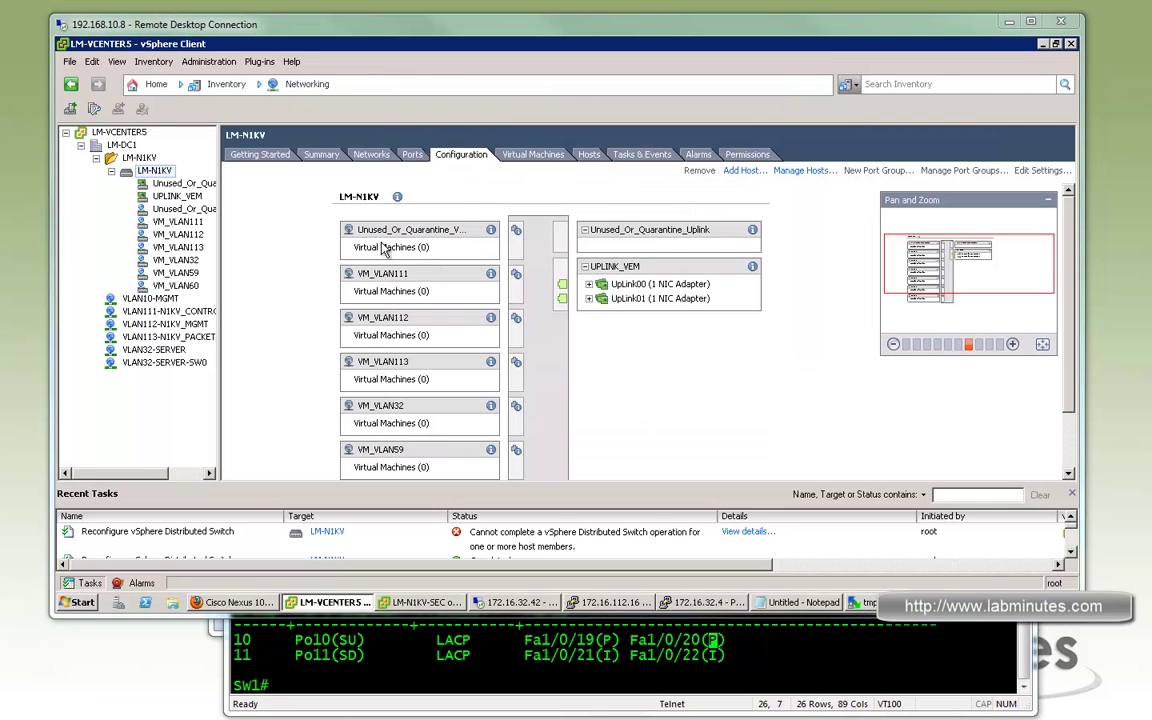
{"action": "left_click", "coordinate": [258, 63]}
{"action": "left_click", "coordinate": [258, 66]}
{"action": "left_click", "coordinate": [258, 63]}
{"action": "left_click", "coordinate": [268, 82]}
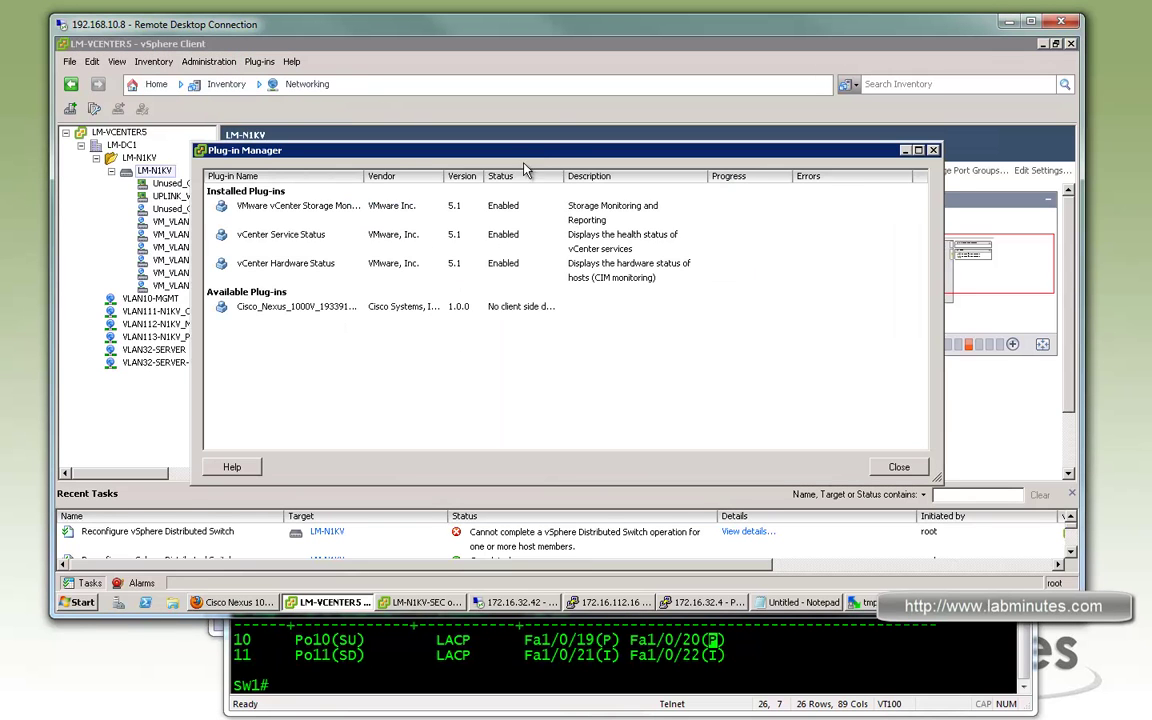
{"action": "left_click_drag", "start_coordinate": [472, 170], "coordinate": [497, 170]}
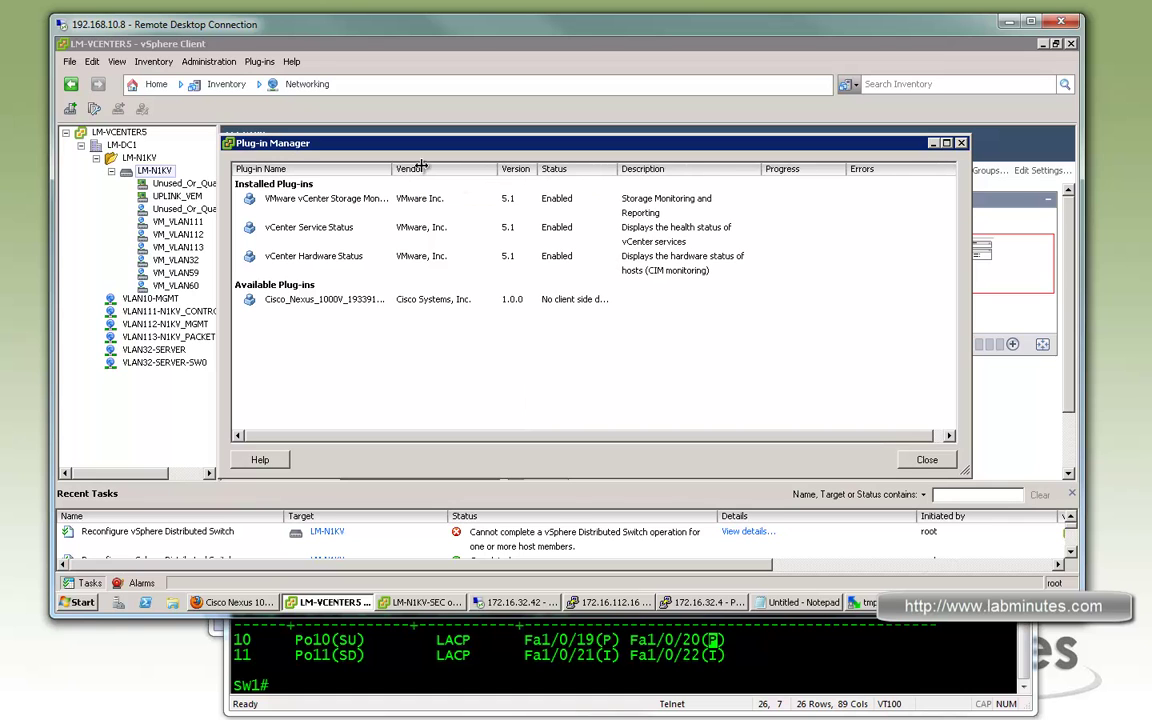
{"action": "left_click_drag", "start_coordinate": [392, 169], "coordinate": [420, 169]}
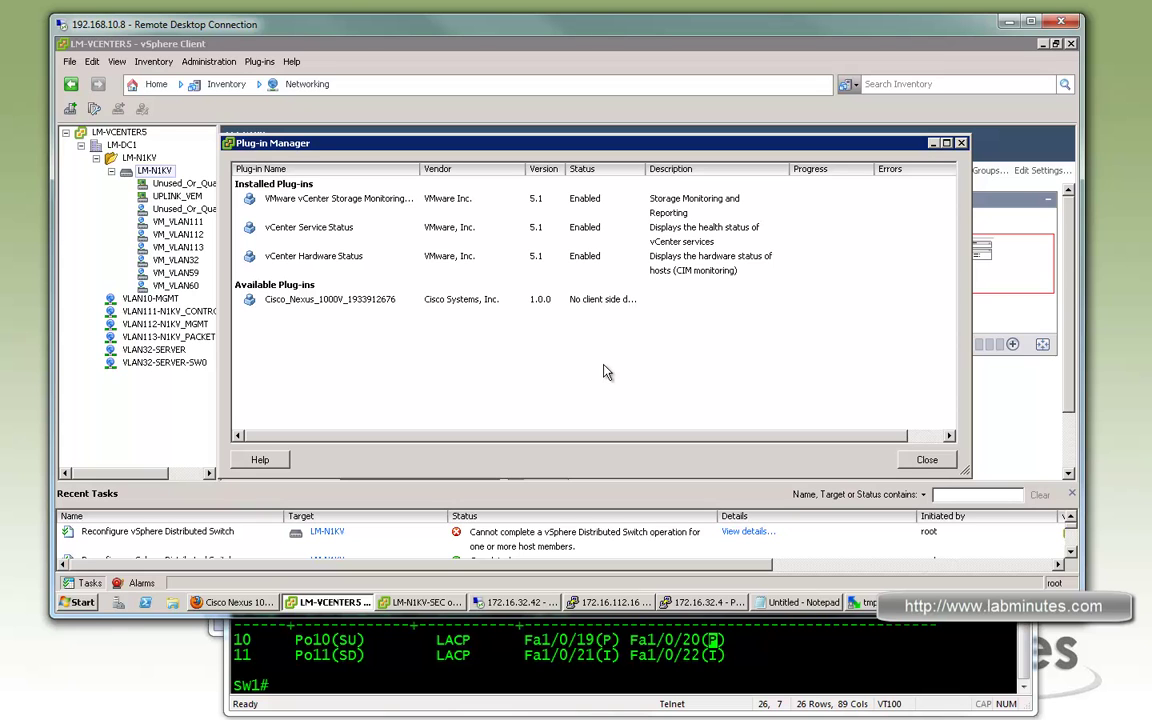
In the remote desktop's Command Prompt, change to the Update Manager install folder
{"action": "left_click", "coordinate": [512, 602]}
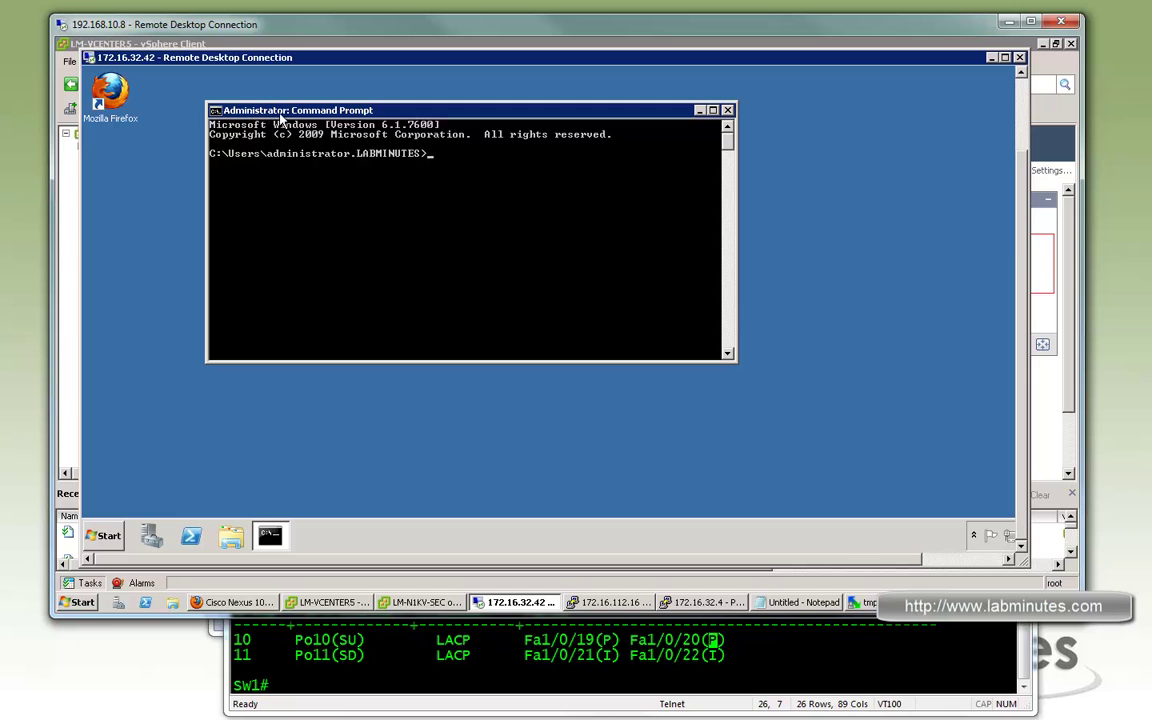
{"action": "left_click_drag", "start_coordinate": [421, 118], "coordinate": [448, 118]}
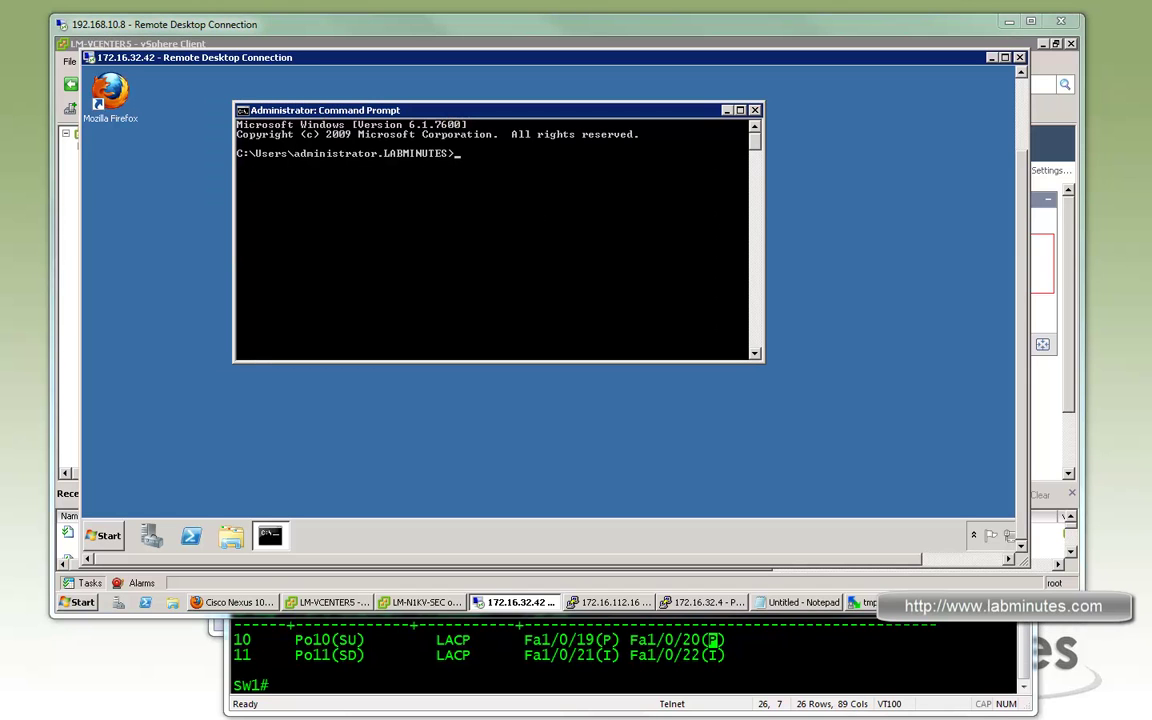
{"action": "right_click", "coordinate": [515, 200]}
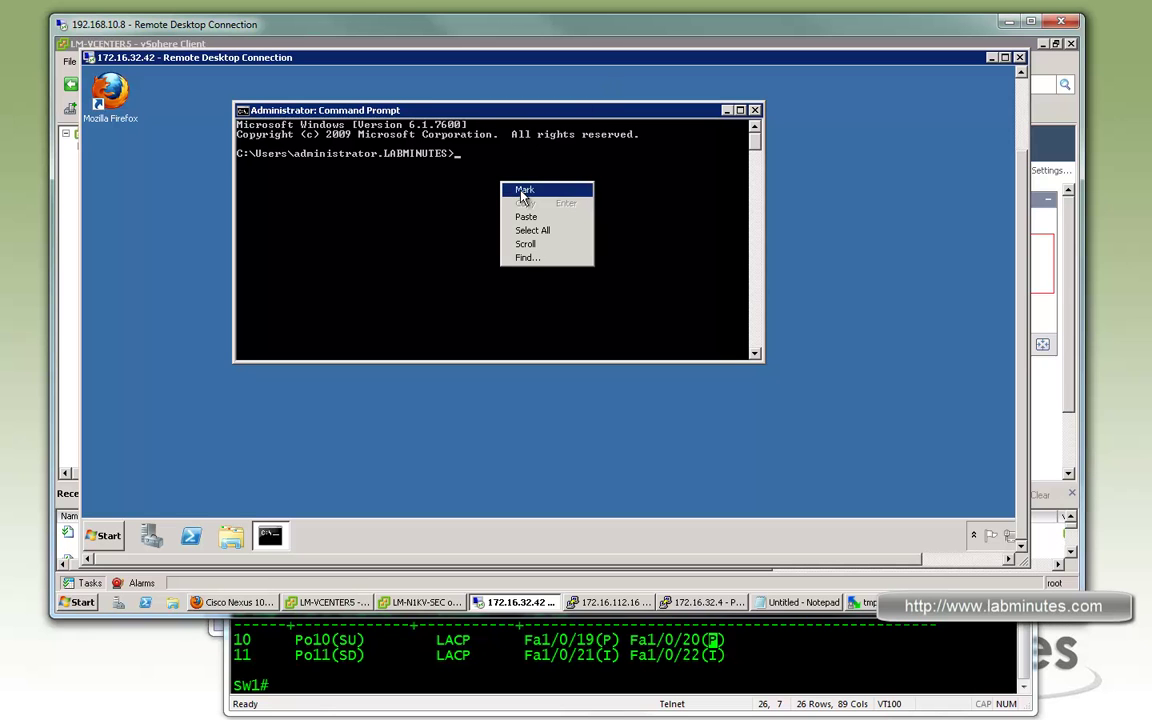
{"action": "left_click", "coordinate": [523, 190]}
{"action": "key", "text": "Escape"}
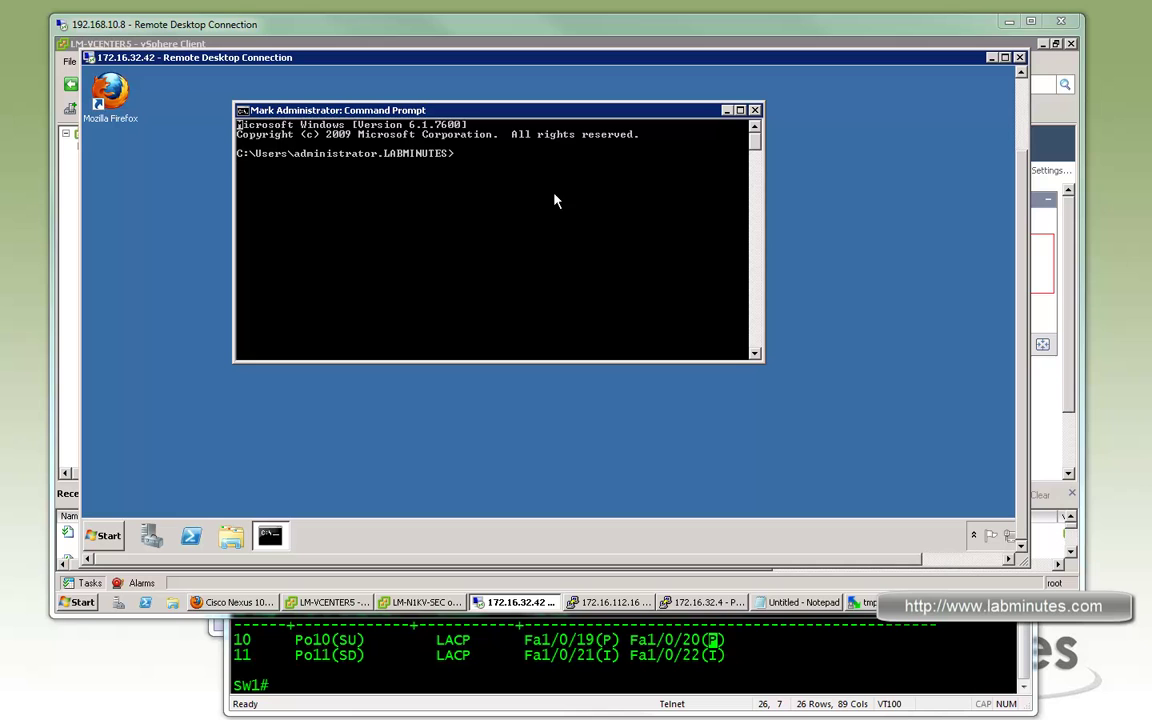
{"action": "right_click", "coordinate": [548, 196]}
{"action": "left_click", "coordinate": [572, 229]}
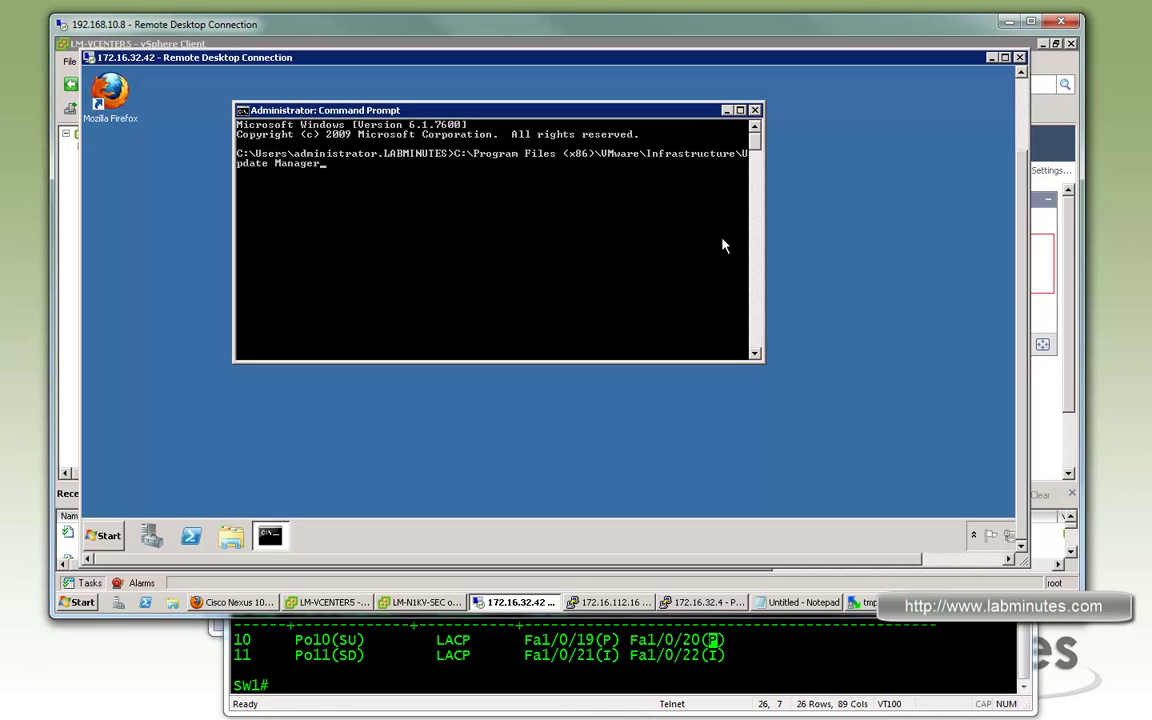
{"action": "key", "text": "Return"}
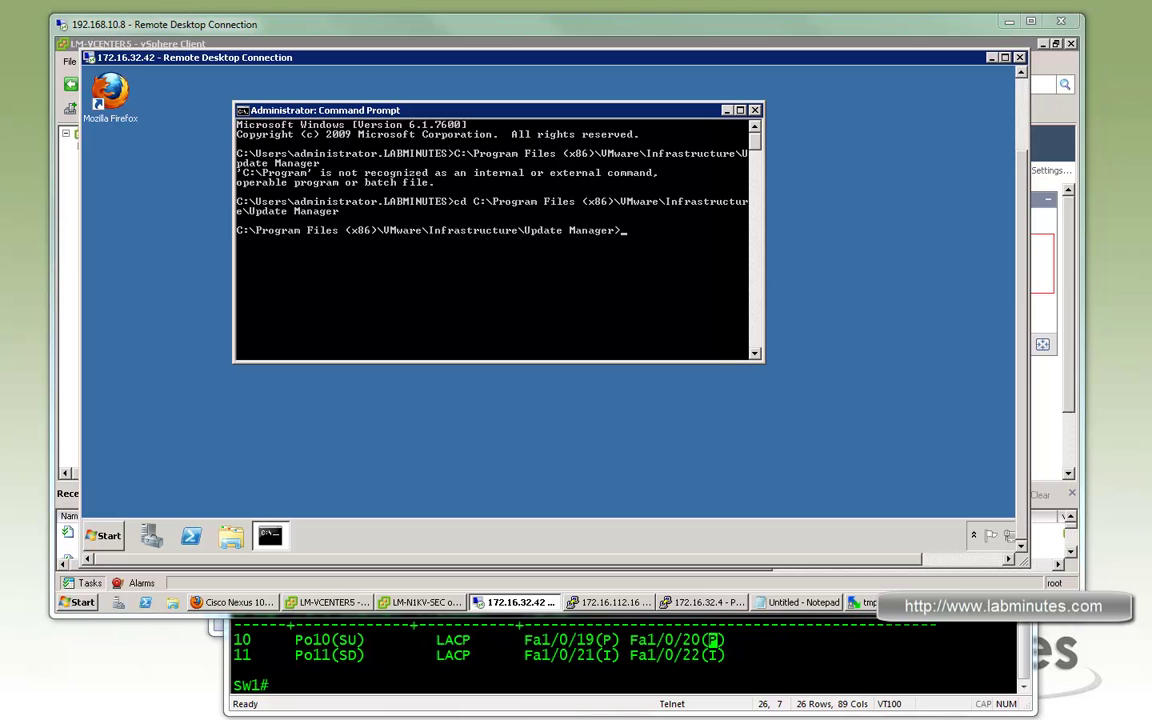
Run the vciInstallUtils.exe --vc 172.16.32.5 extension registration command; it succeeds
{"action": "right_click", "coordinate": [483, 268]}
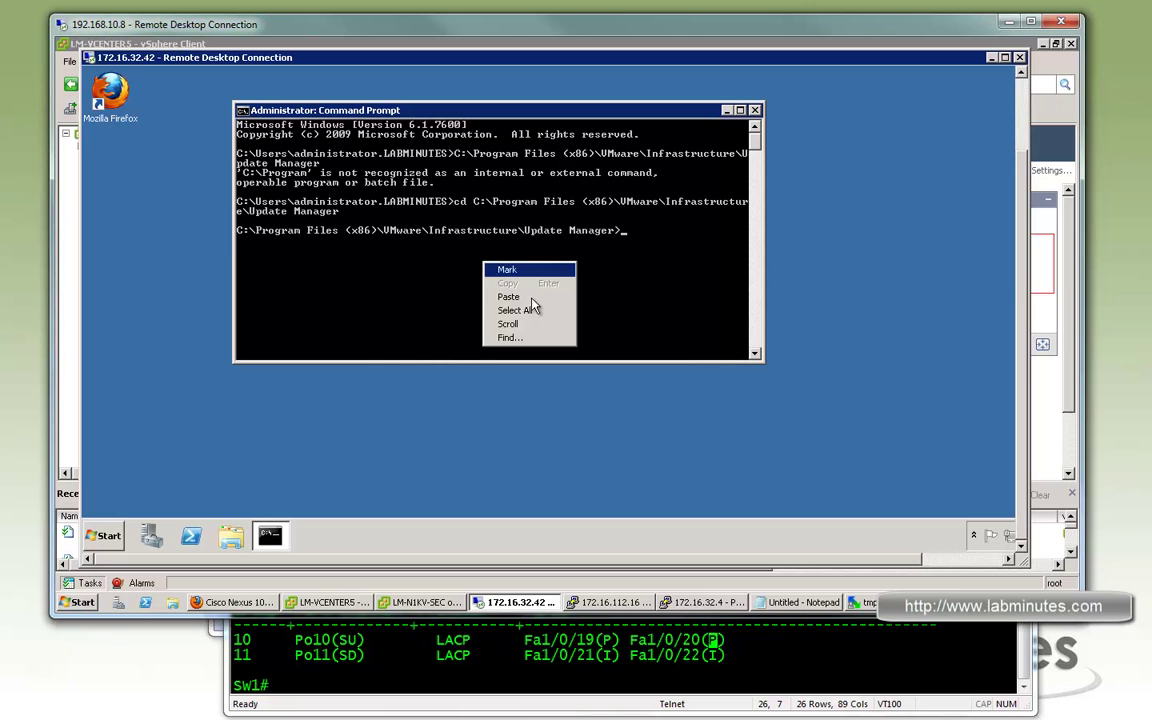
{"action": "left_click", "coordinate": [530, 303]}
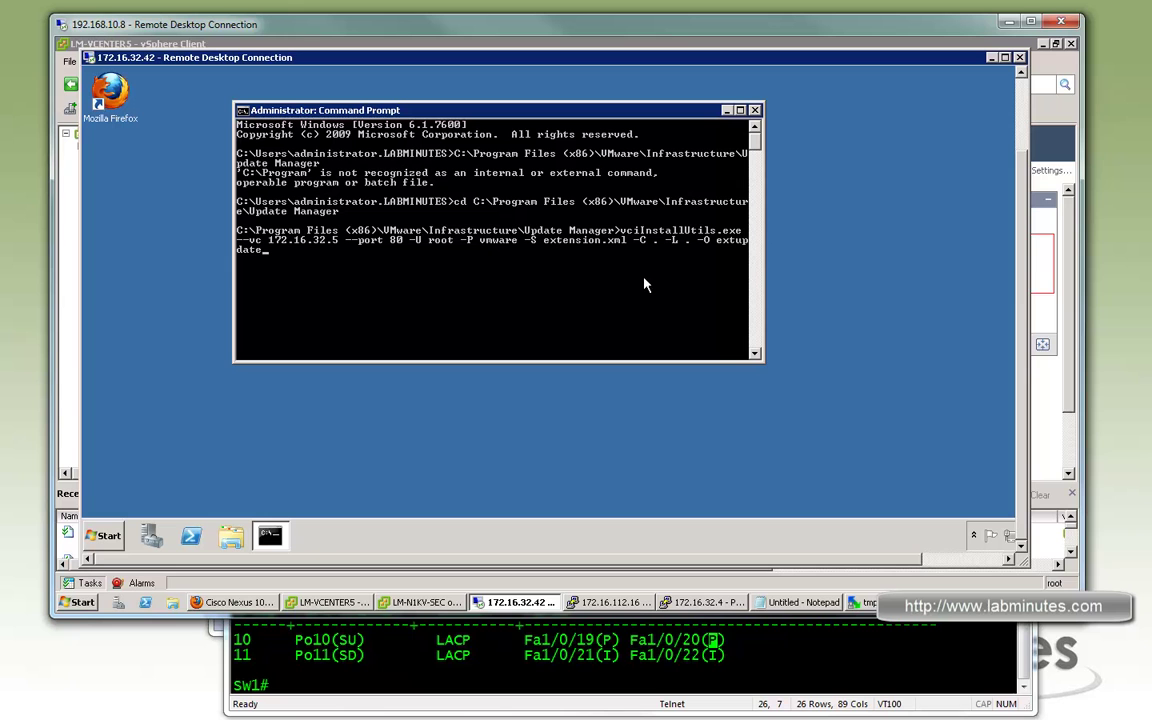
{"action": "key", "text": "Return"}
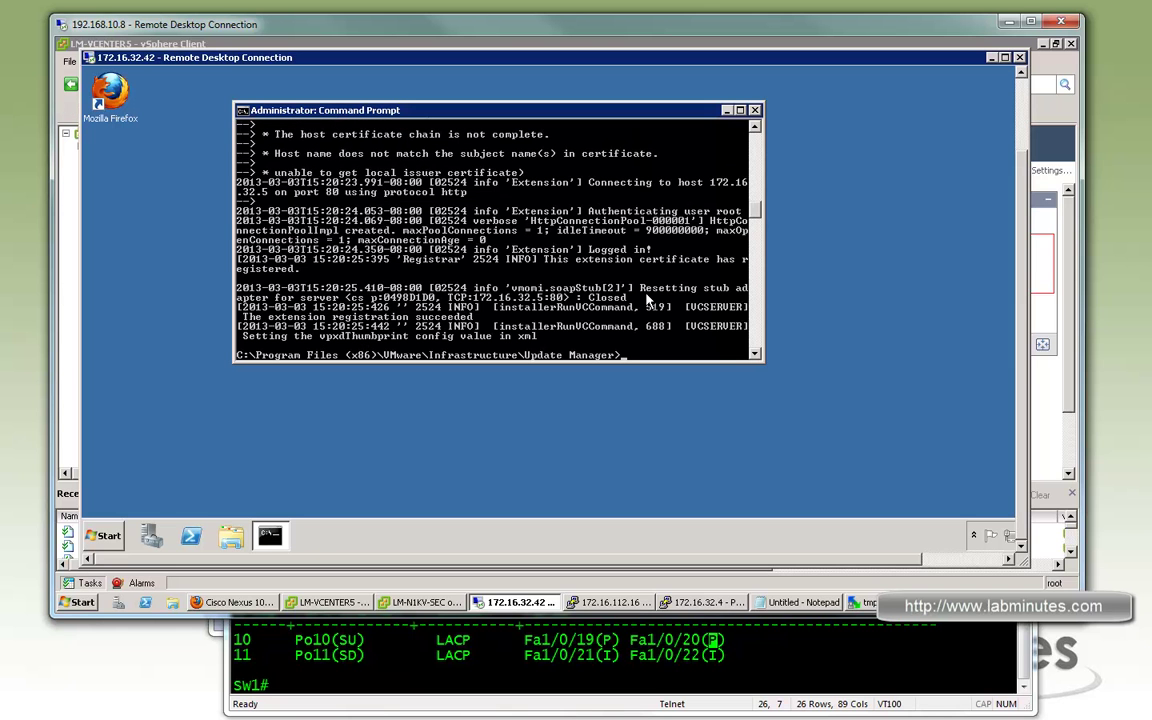
{"action": "key", "text": "Return"}
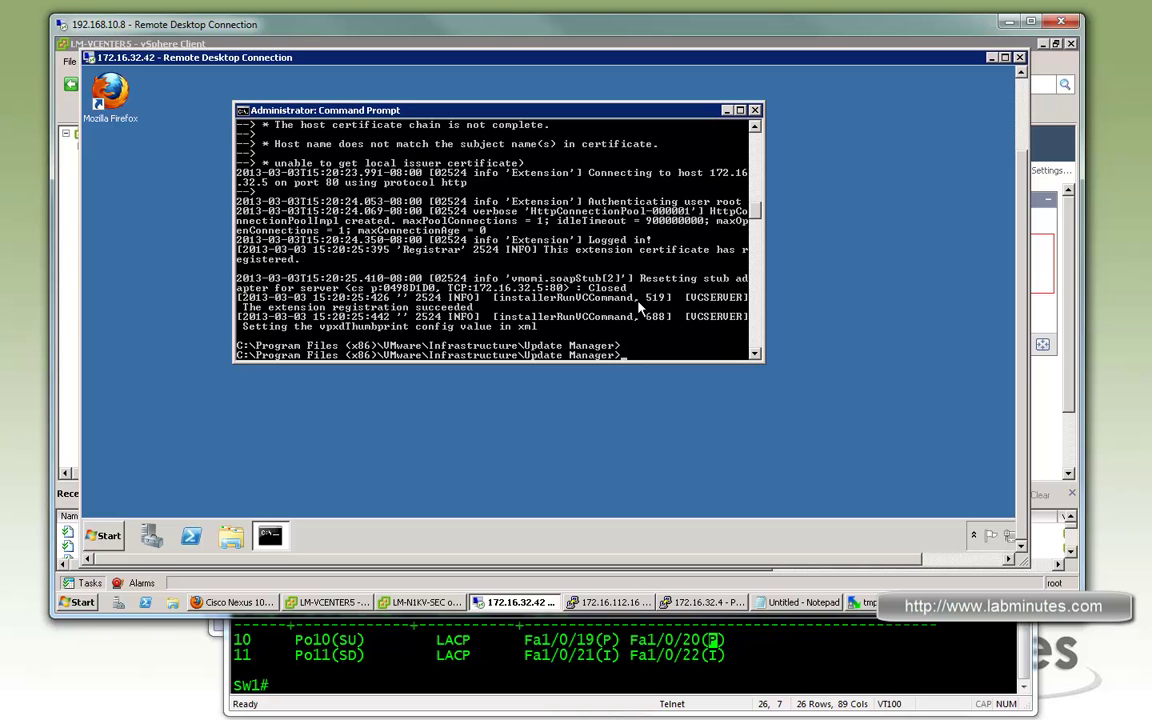
Reopen the Plug-in Manager, confirm Update Manager Extension 5.1.0 is installed and enabled, then close it
{"action": "left_click", "coordinate": [1072, 317]}
{"action": "left_click", "coordinate": [960, 144]}
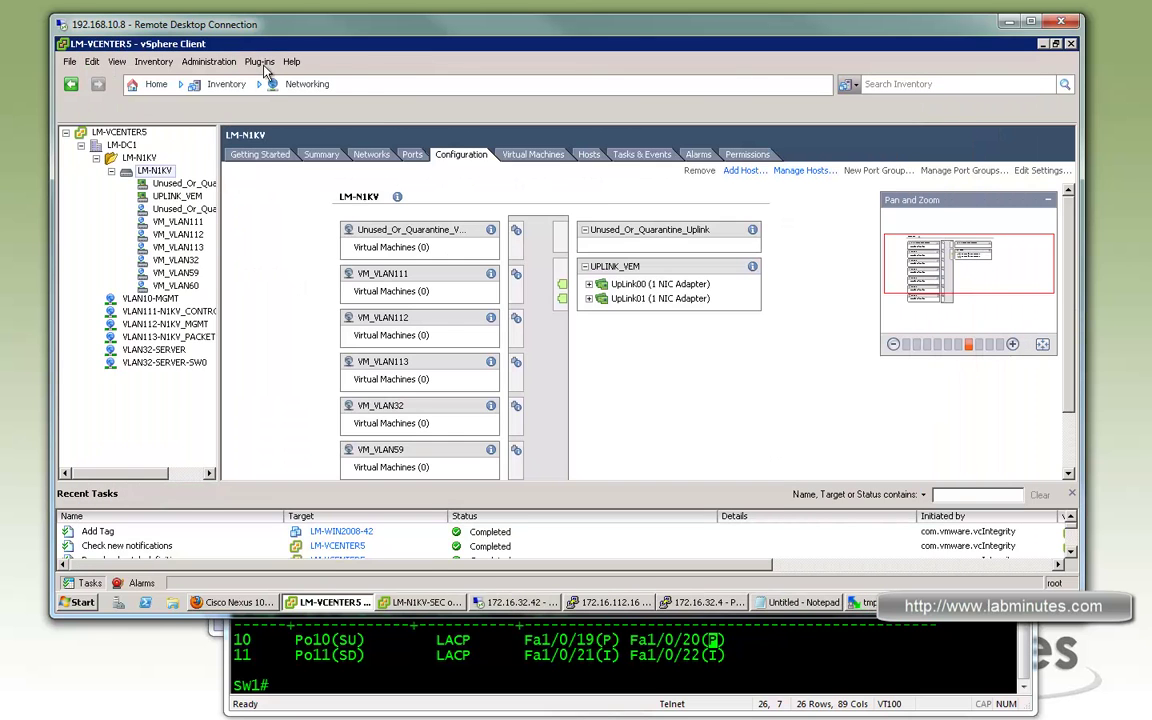
{"action": "left_click", "coordinate": [294, 81]}
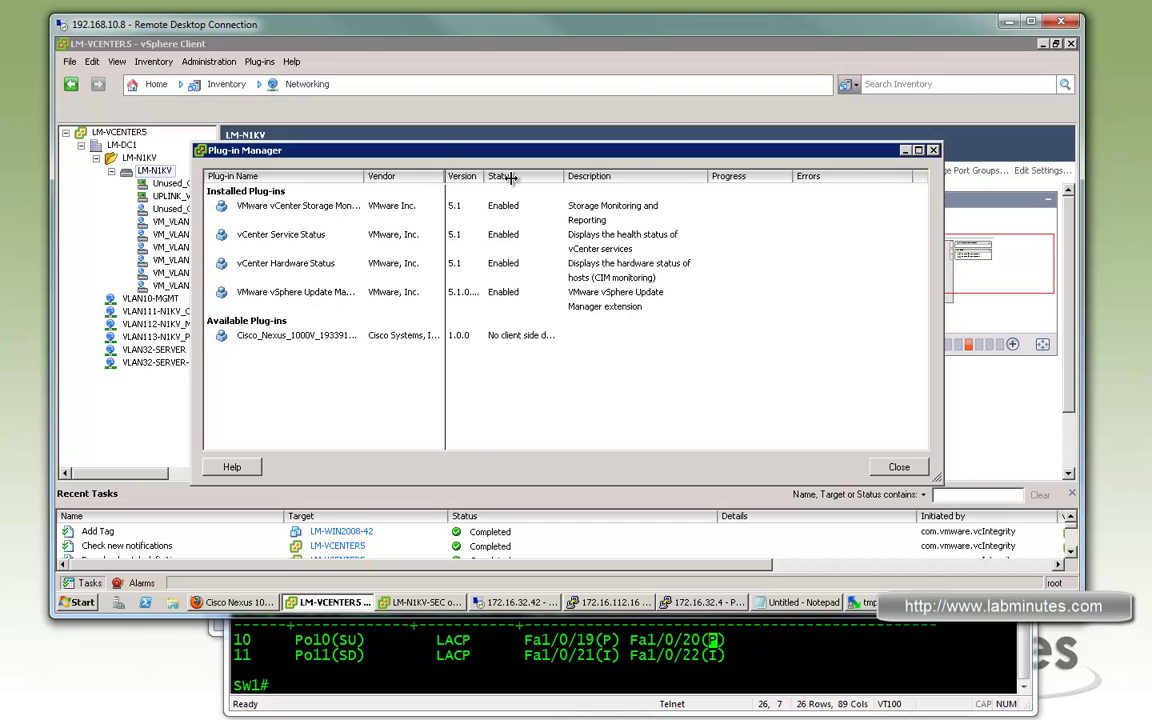
{"action": "left_click_drag", "start_coordinate": [510, 177], "coordinate": [505, 177]}
{"action": "left_click_drag", "start_coordinate": [366, 176], "coordinate": [456, 177]}
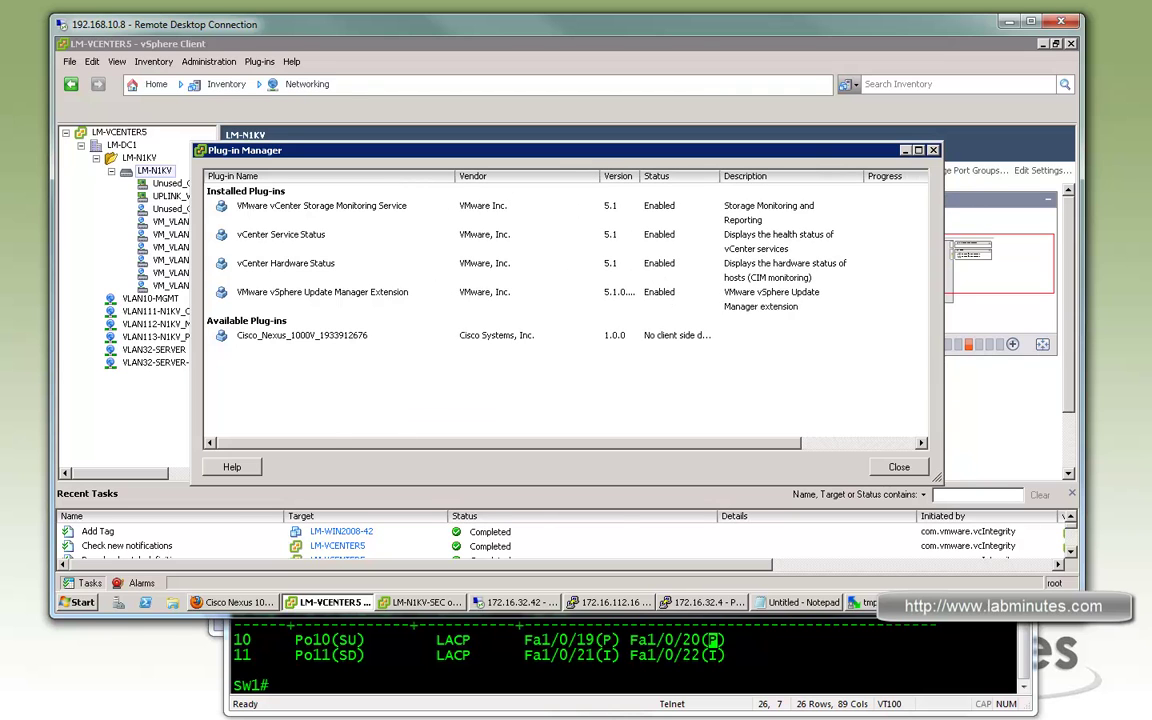
{"action": "key", "text": "Escape"}
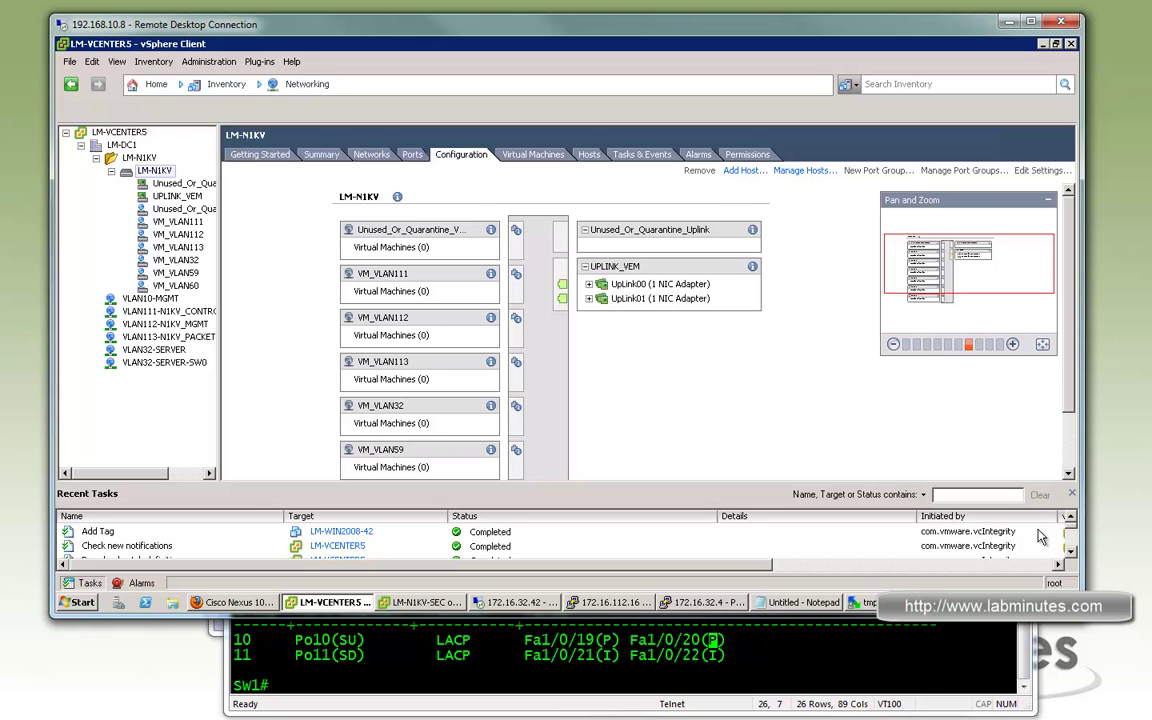
Restart Add Host on LM-N1KV for 172.16.32.6, assigning vmnic2 and vmnic3 to UPLINK_VEM
{"action": "left_click_drag", "start_coordinate": [1063, 483], "coordinate": [955, 430]}
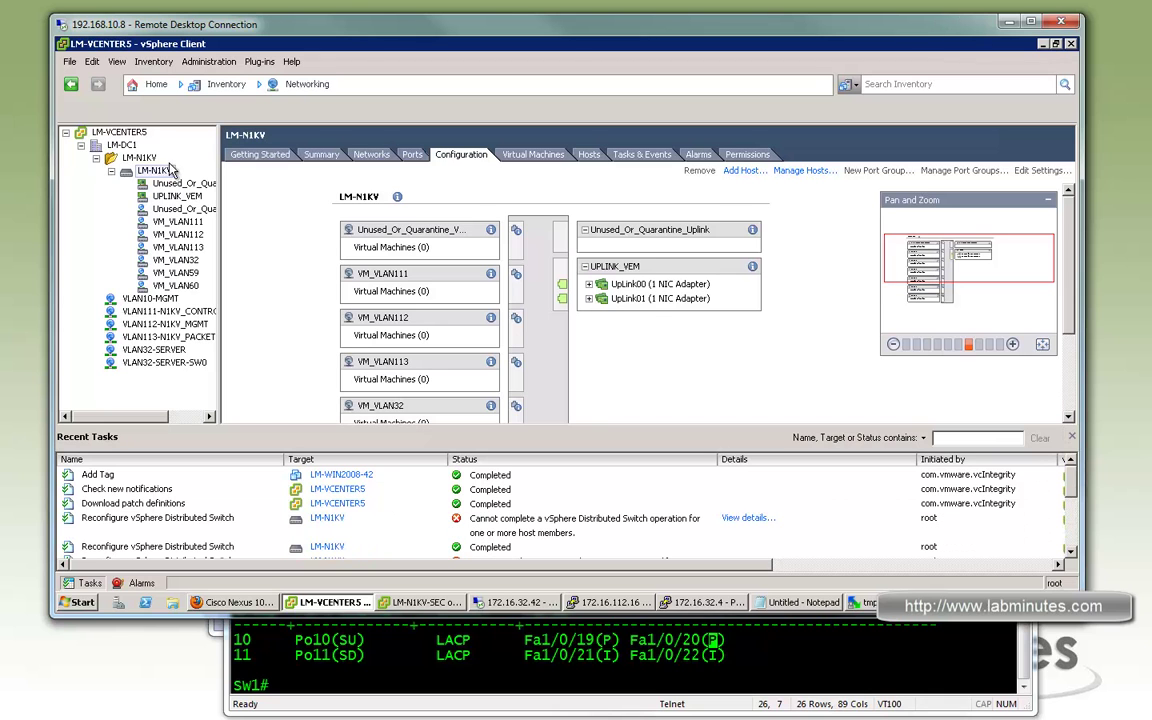
{"action": "right_click", "coordinate": [158, 177]}
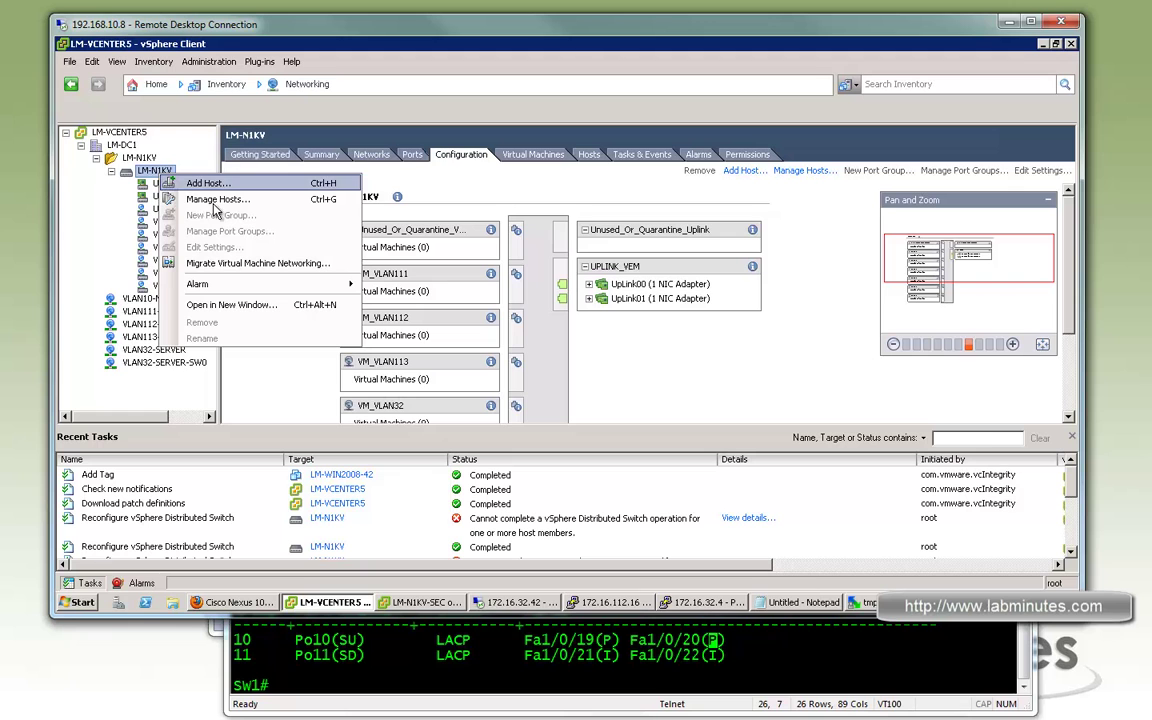
{"action": "left_click", "coordinate": [207, 183]}
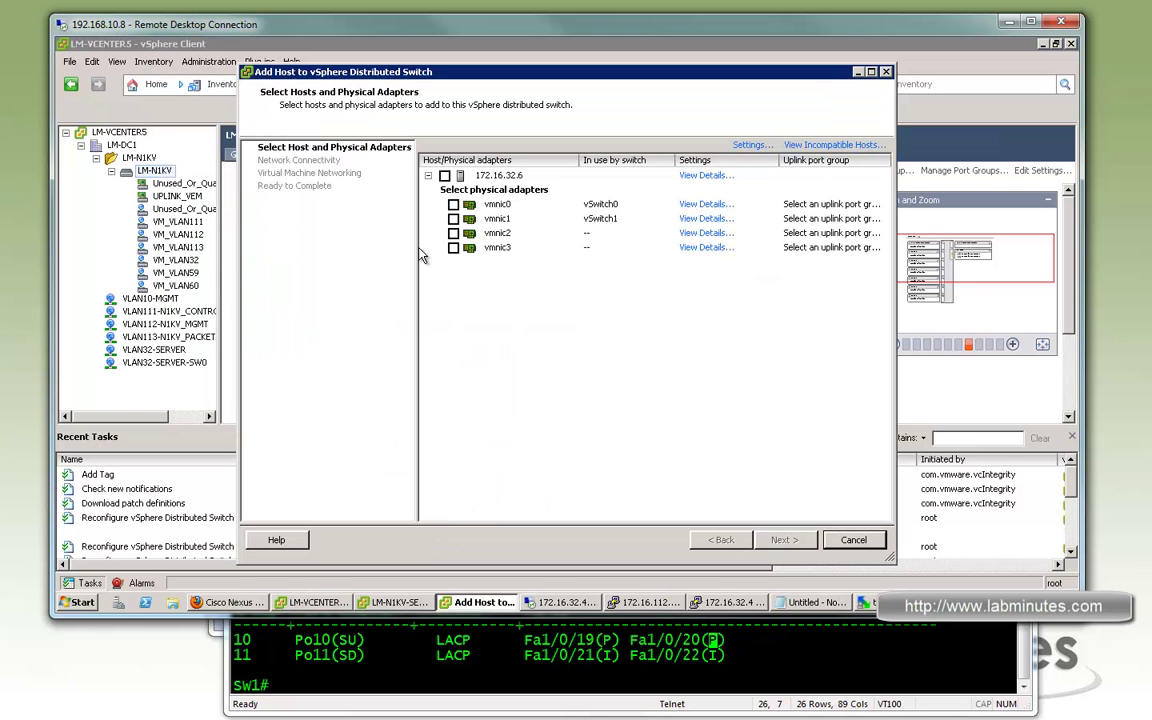
{"action": "left_click", "coordinate": [445, 176]}
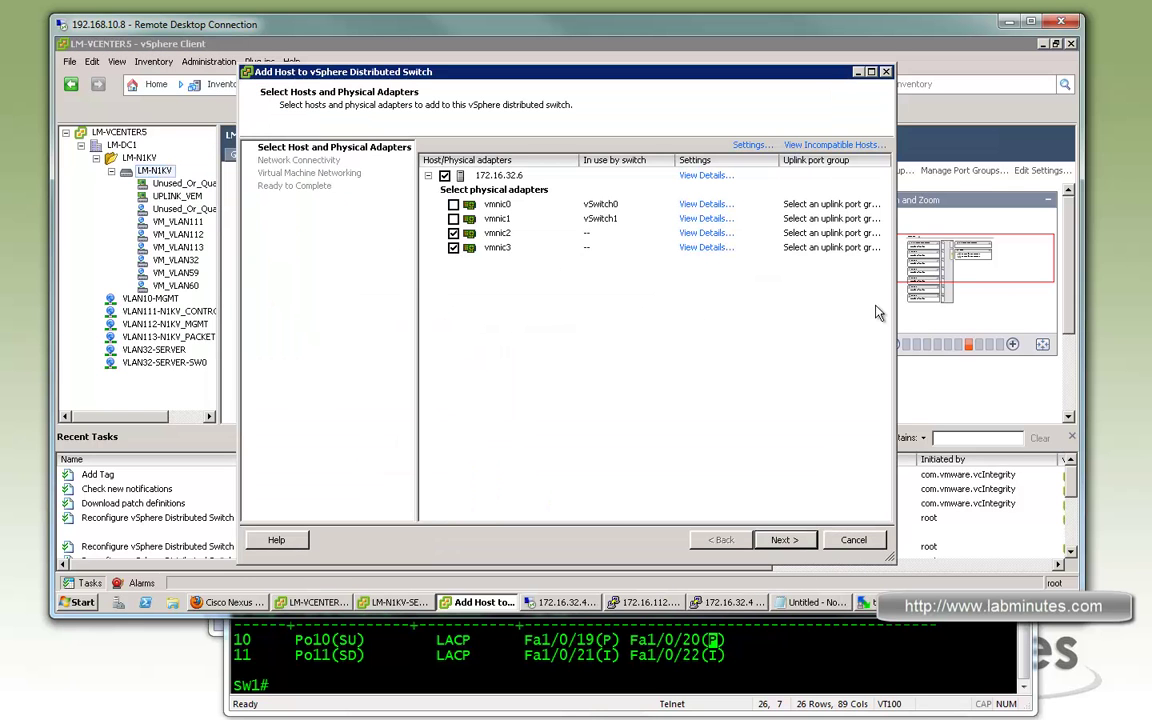
{"action": "left_click", "coordinate": [882, 236]}
{"action": "left_click", "coordinate": [883, 235]}
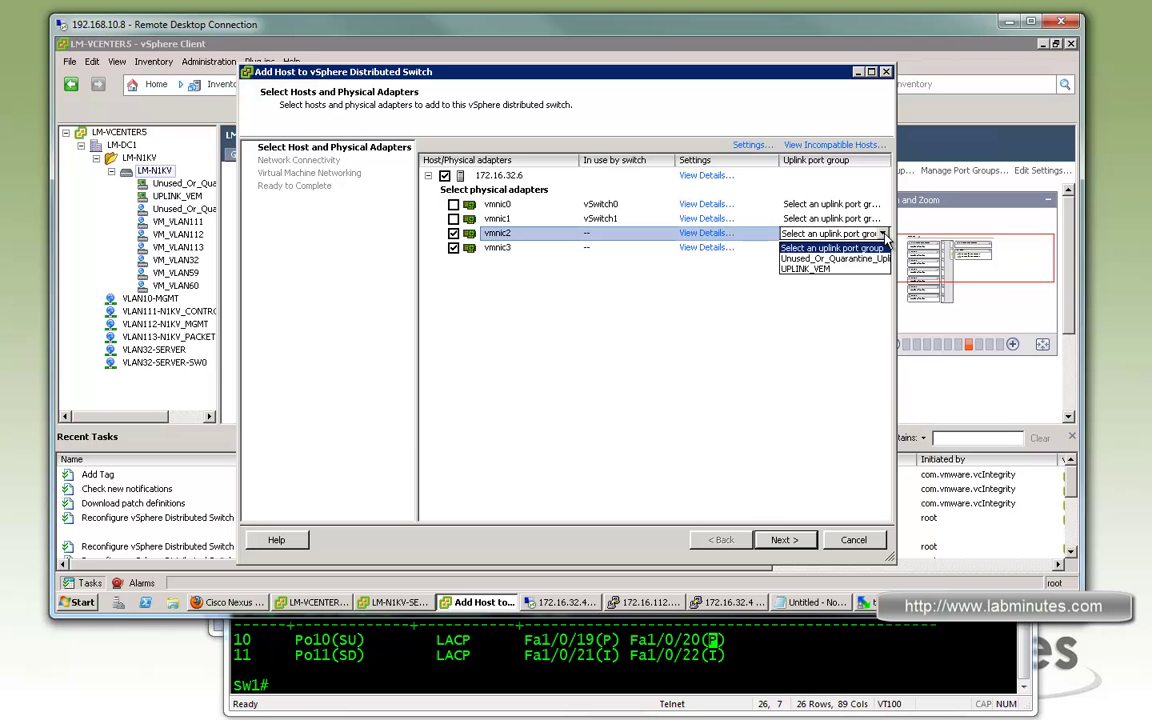
{"action": "left_click", "coordinate": [817, 271]}
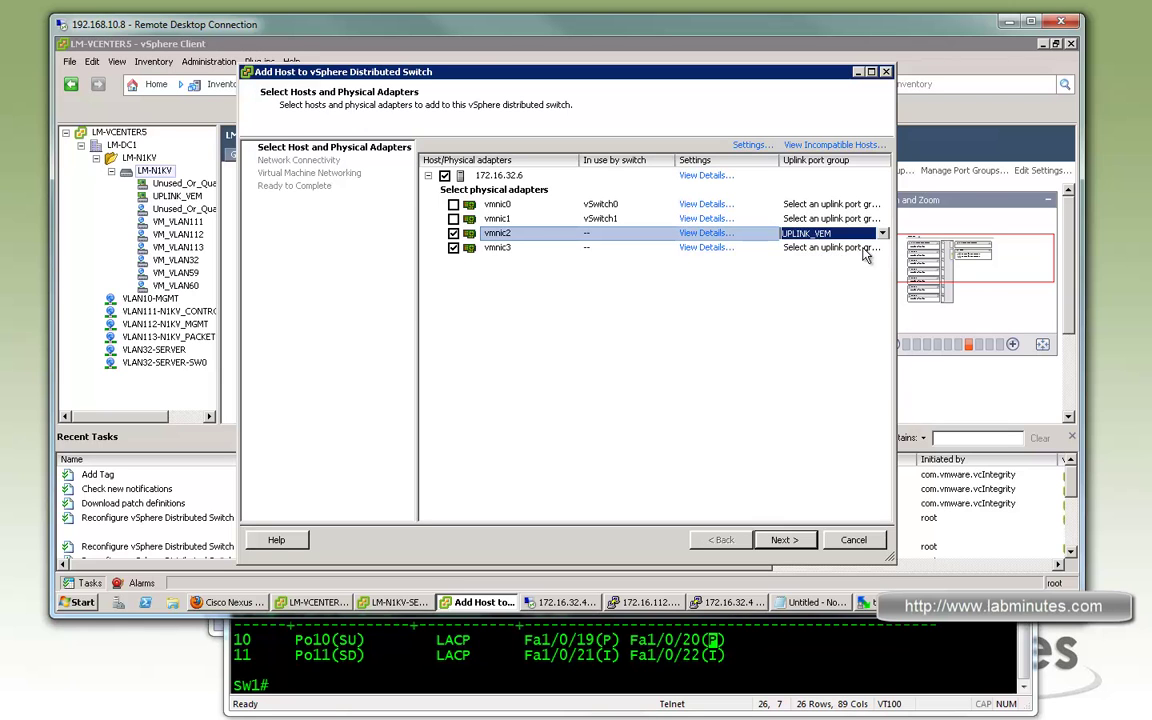
{"action": "left_click", "coordinate": [885, 251]}
{"action": "left_click", "coordinate": [885, 249]}
{"action": "left_click", "coordinate": [808, 283]}
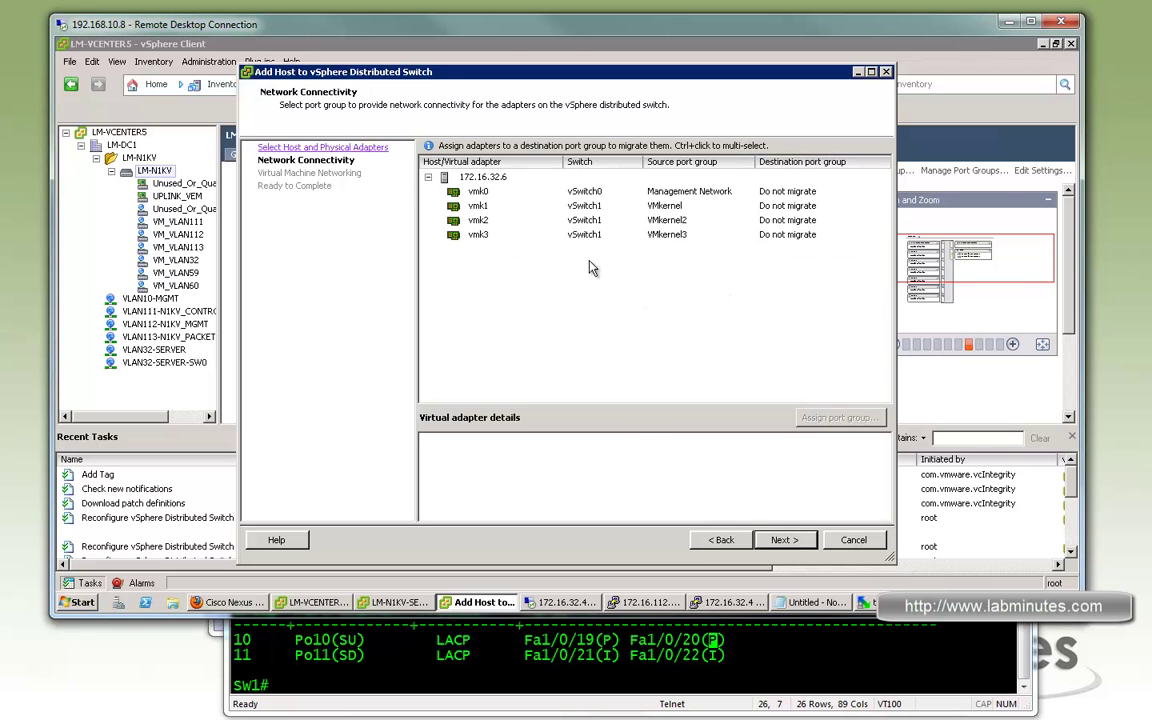
Set vmk1's destination port group to VM_VLAN32
{"action": "left_click", "coordinate": [585, 205]}
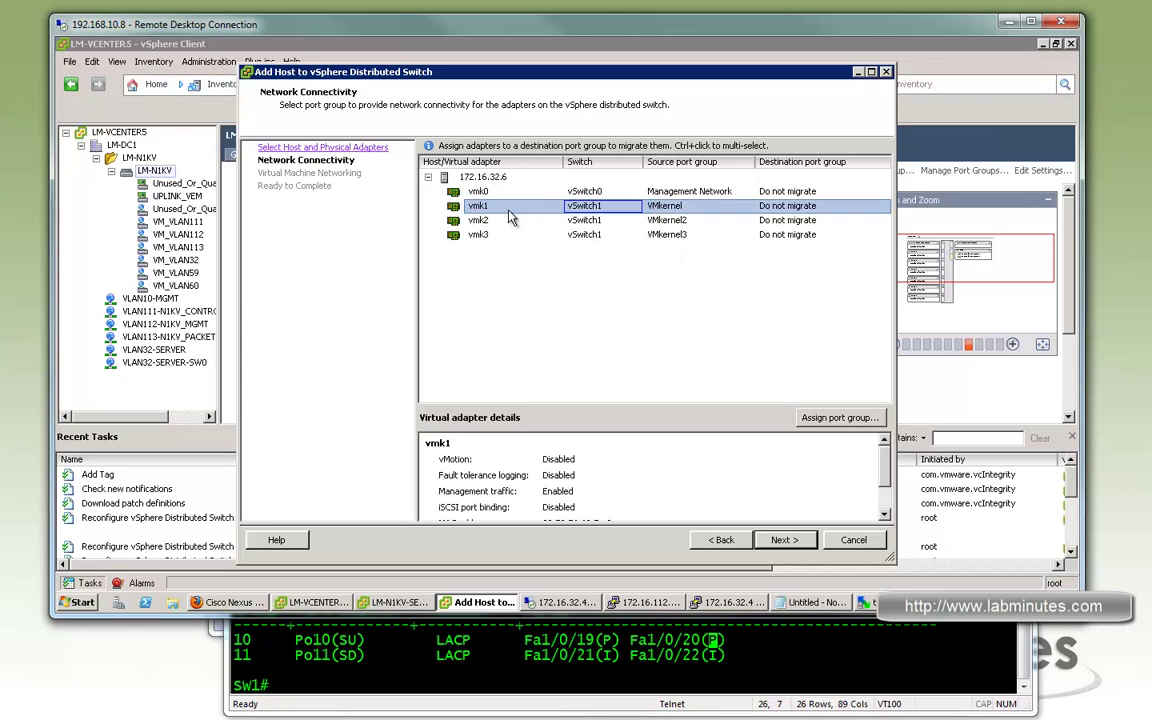
{"action": "left_click", "coordinate": [768, 294]}
{"action": "left_click", "coordinate": [802, 208]}
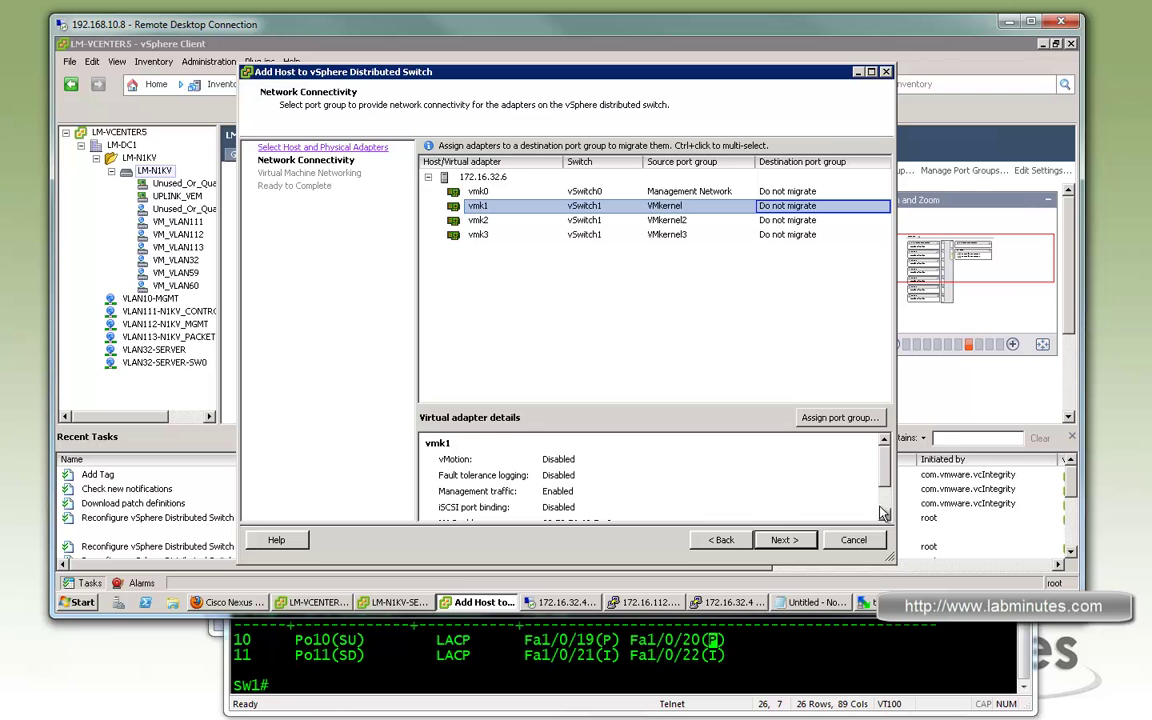
{"action": "scroll", "coordinate": [622, 488], "scroll_direction": "down", "scroll_amount": 2}
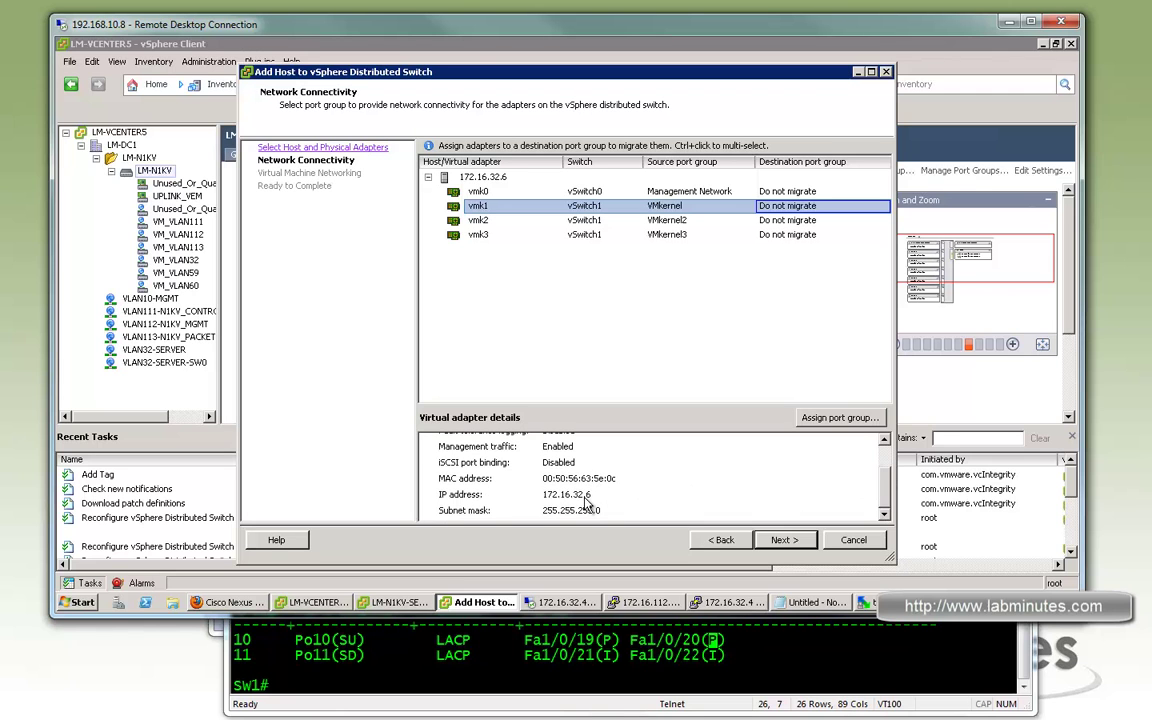
{"action": "left_click", "coordinate": [870, 213]}
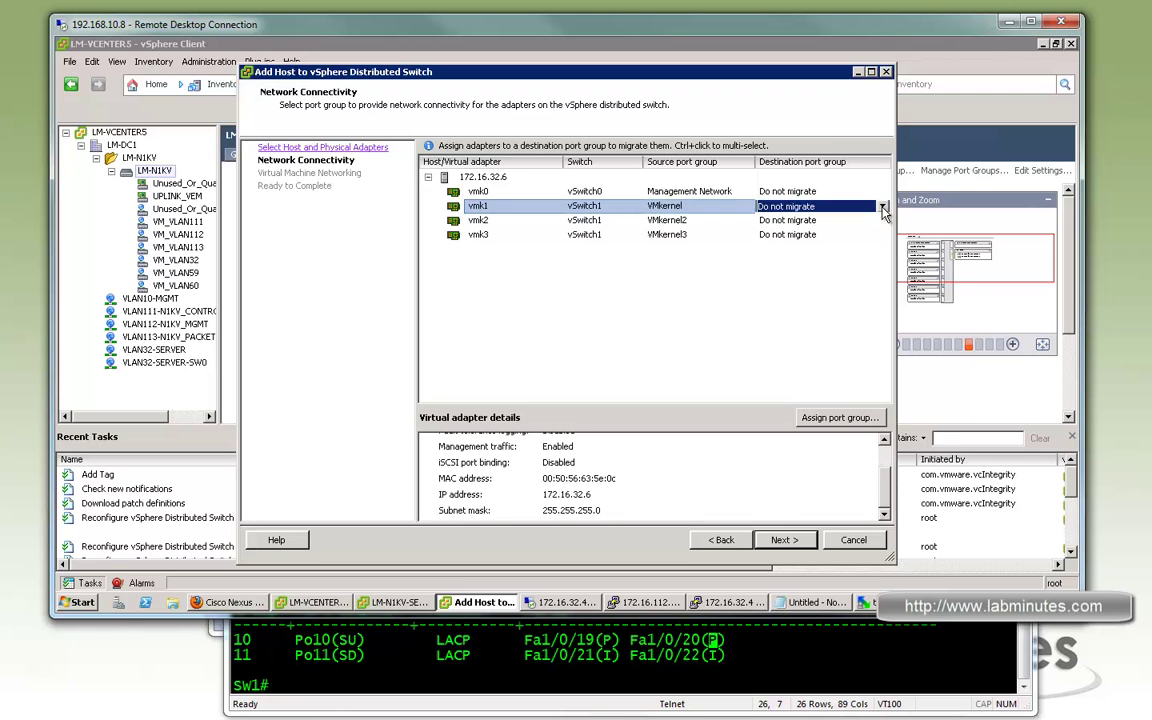
{"action": "left_click", "coordinate": [882, 206]}
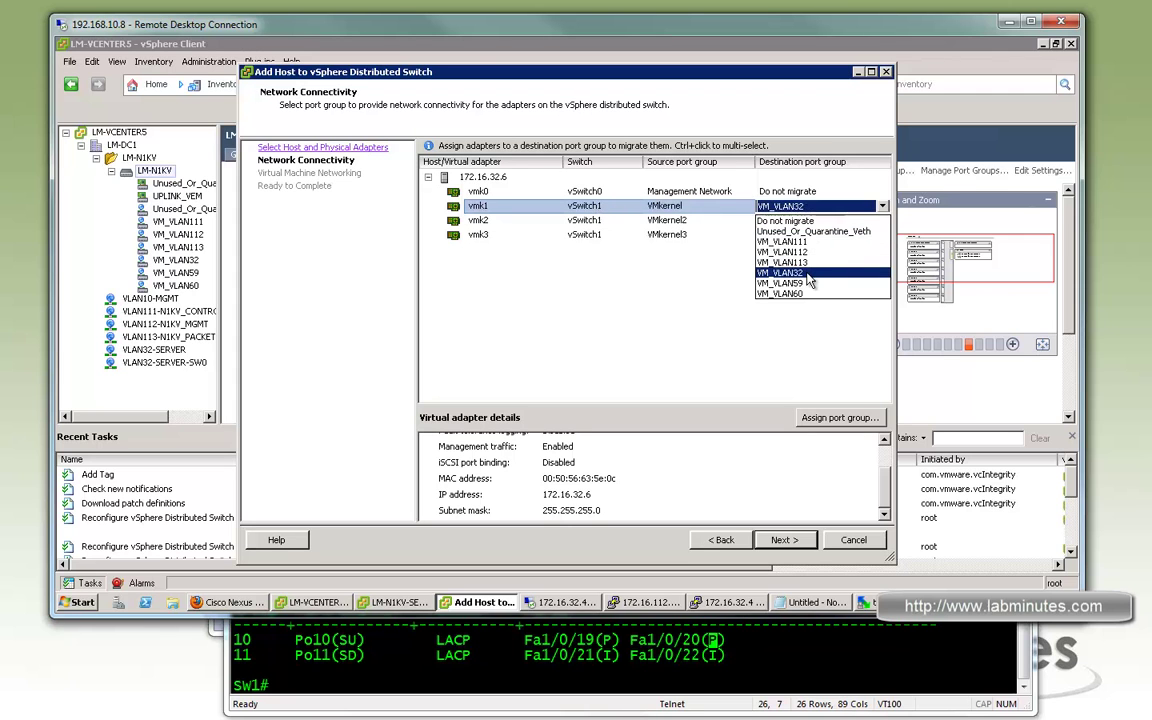
{"action": "left_click", "coordinate": [806, 272]}
Set vmk2's destination to VM_VLAN60 and vmk3's to VM_VLAN59
{"action": "left_click", "coordinate": [872, 220]}
{"action": "left_click", "coordinate": [883, 221]}
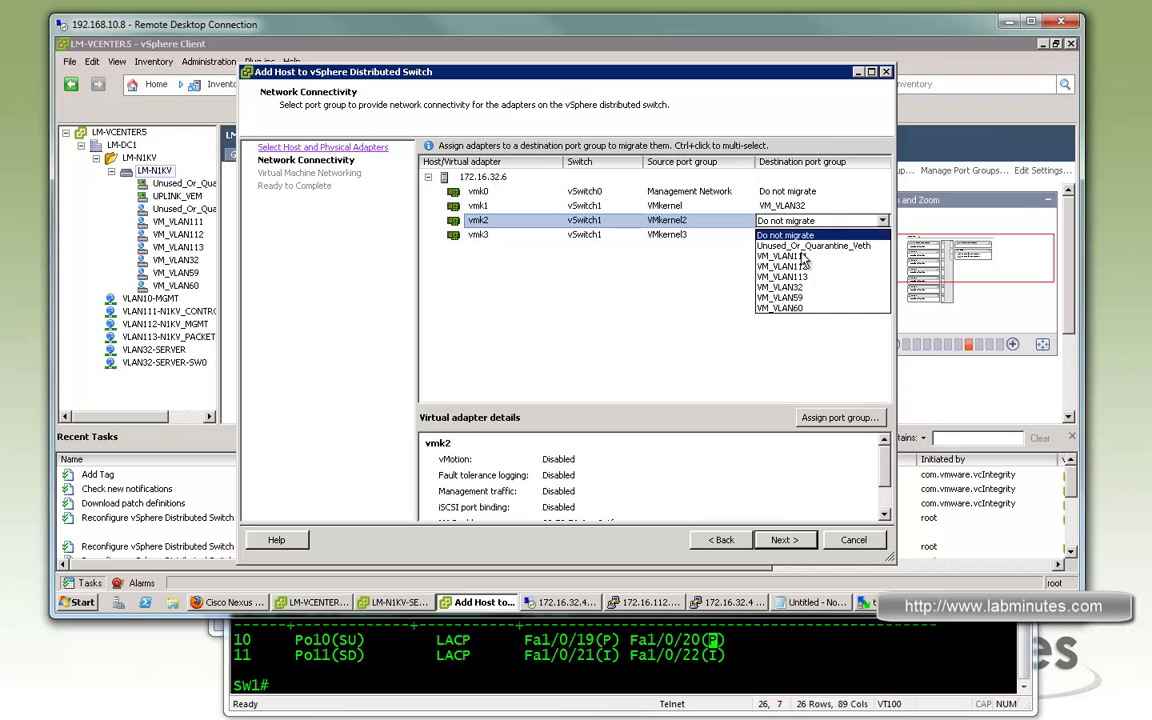
{"action": "left_click", "coordinate": [886, 448]}
{"action": "scroll", "coordinate": [800, 445], "scroll_direction": "down", "scroll_amount": 2}
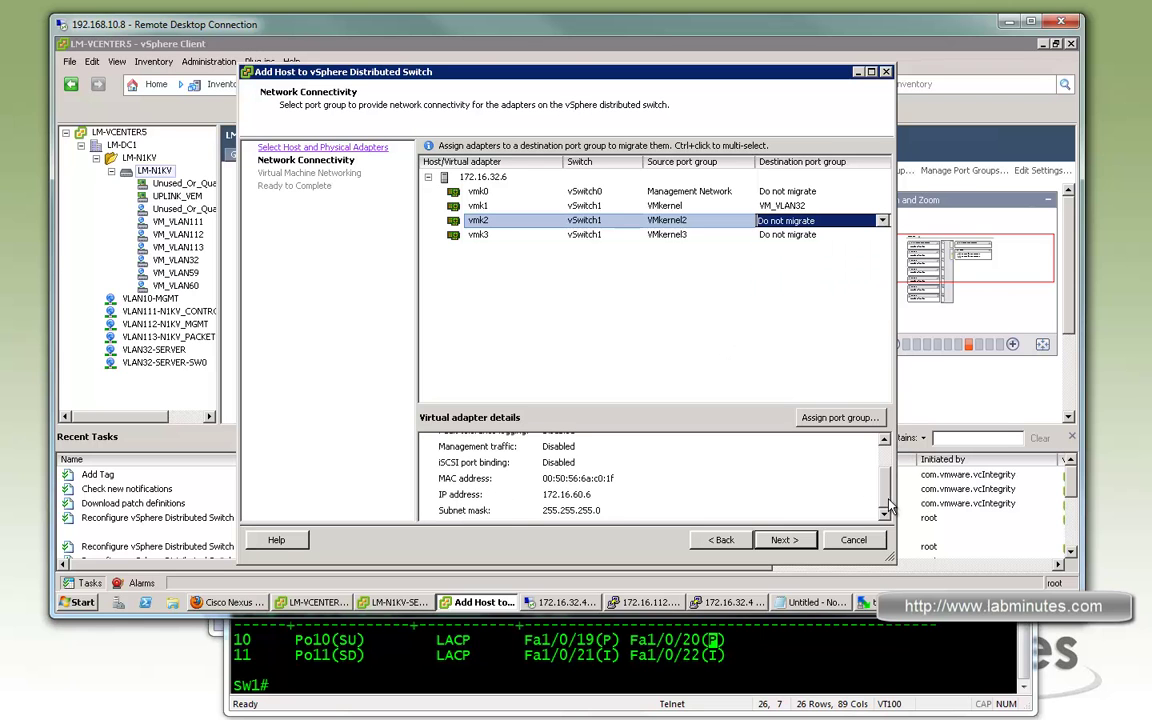
{"action": "left_click", "coordinate": [785, 220]}
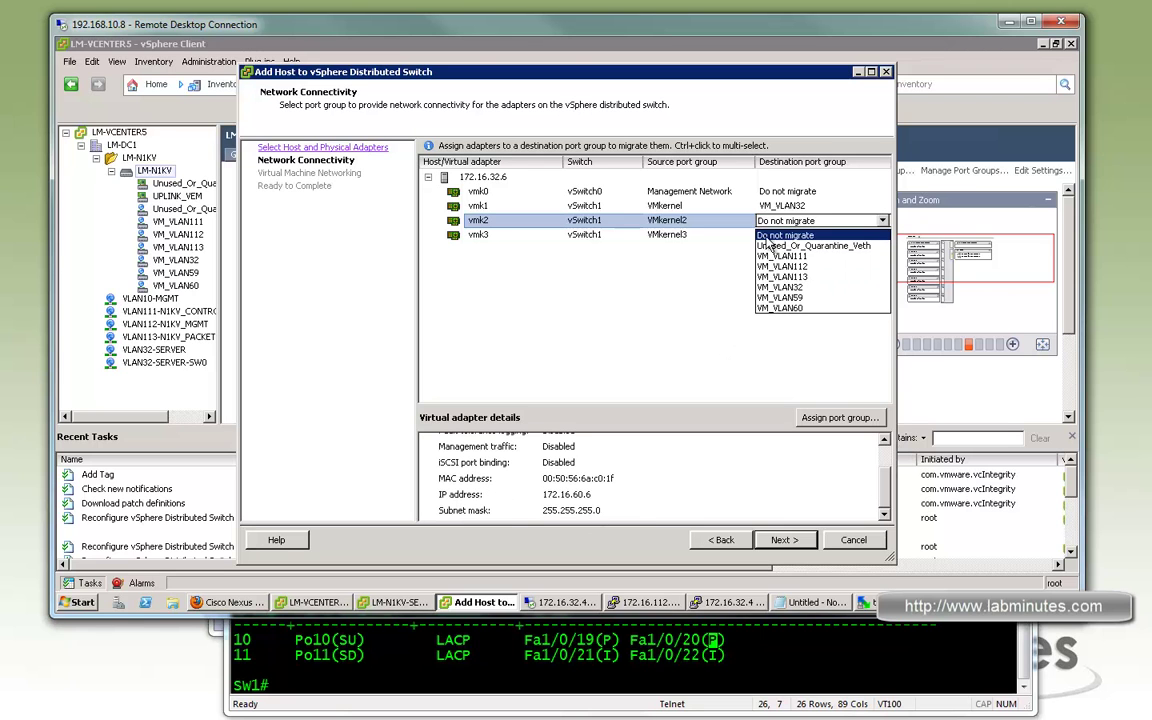
{"action": "left_click", "coordinate": [782, 308]}
{"action": "left_click", "coordinate": [866, 236]}
{"action": "left_click", "coordinate": [868, 236]}
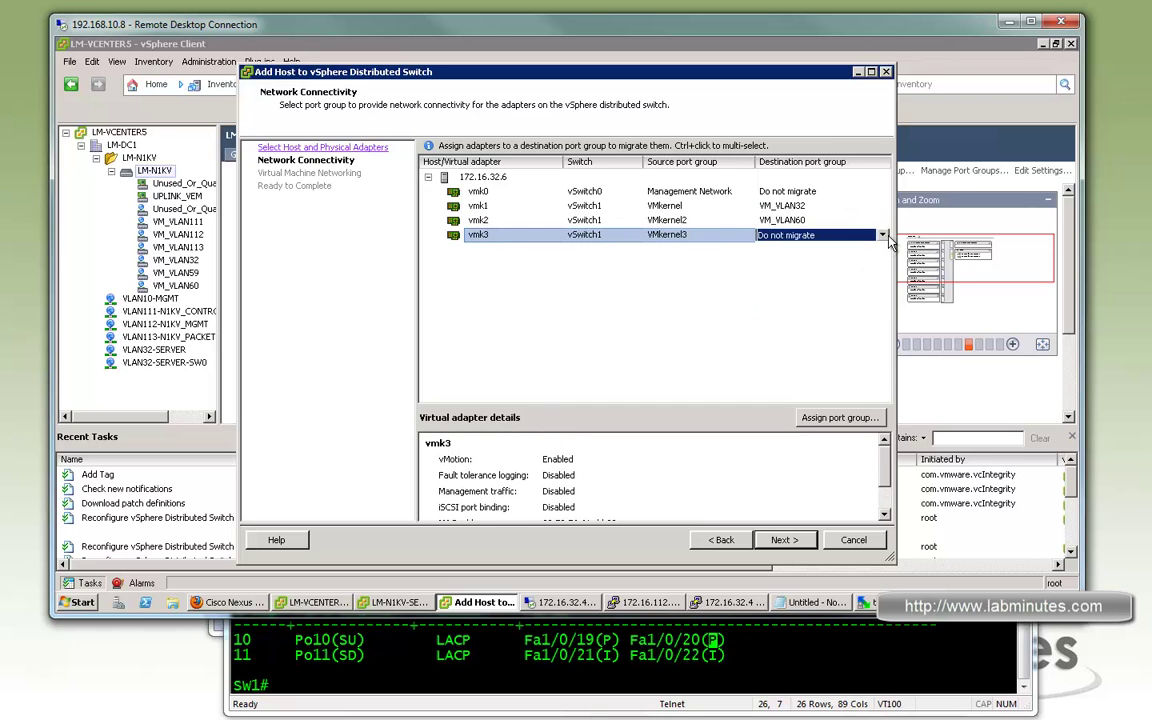
{"action": "left_click", "coordinate": [780, 312]}
{"action": "scroll", "coordinate": [585, 458], "scroll_direction": "down", "scroll_amount": 2}
Enable virtual machine networking migration and move LM-N1KV-SEC's Network adapter 1 to VM_VLAN111
{"action": "left_click", "coordinate": [782, 540]}
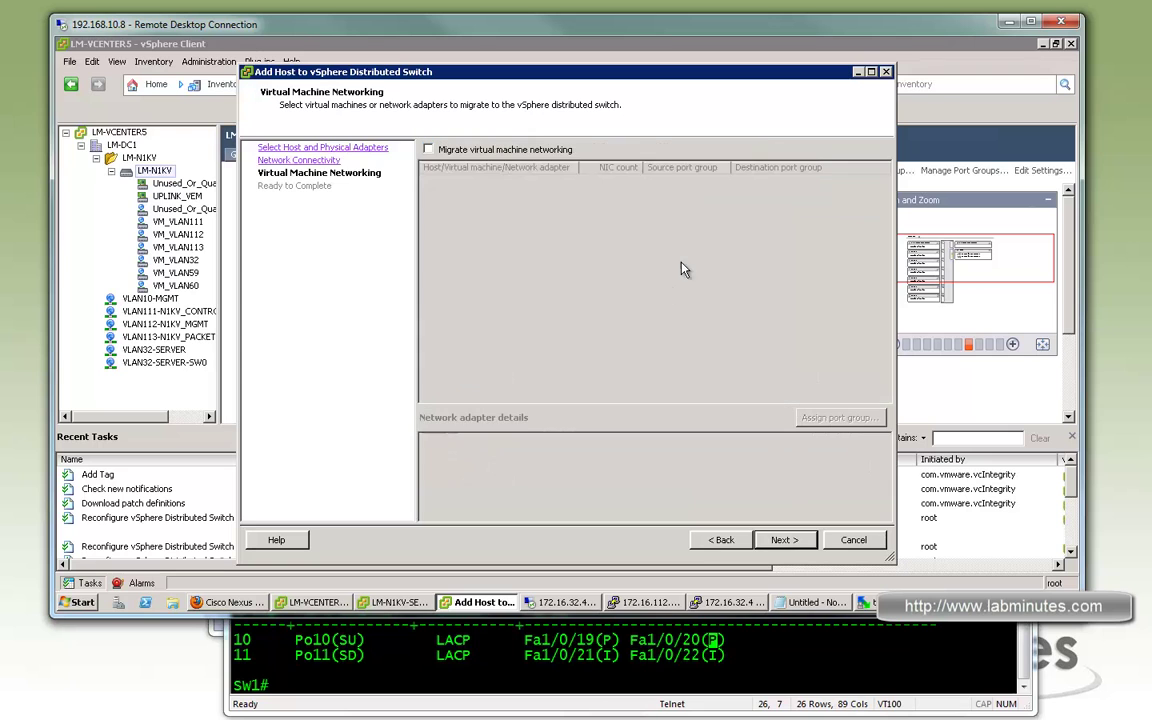
{"action": "left_click", "coordinate": [428, 149]}
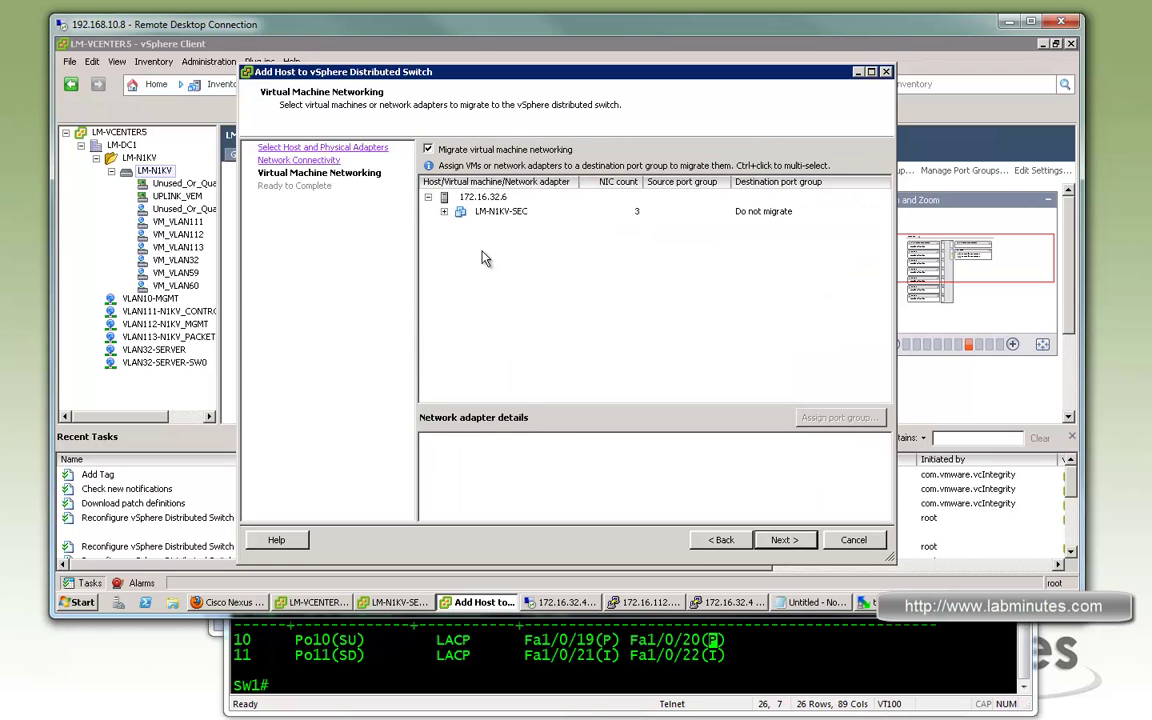
{"action": "left_click", "coordinate": [444, 213]}
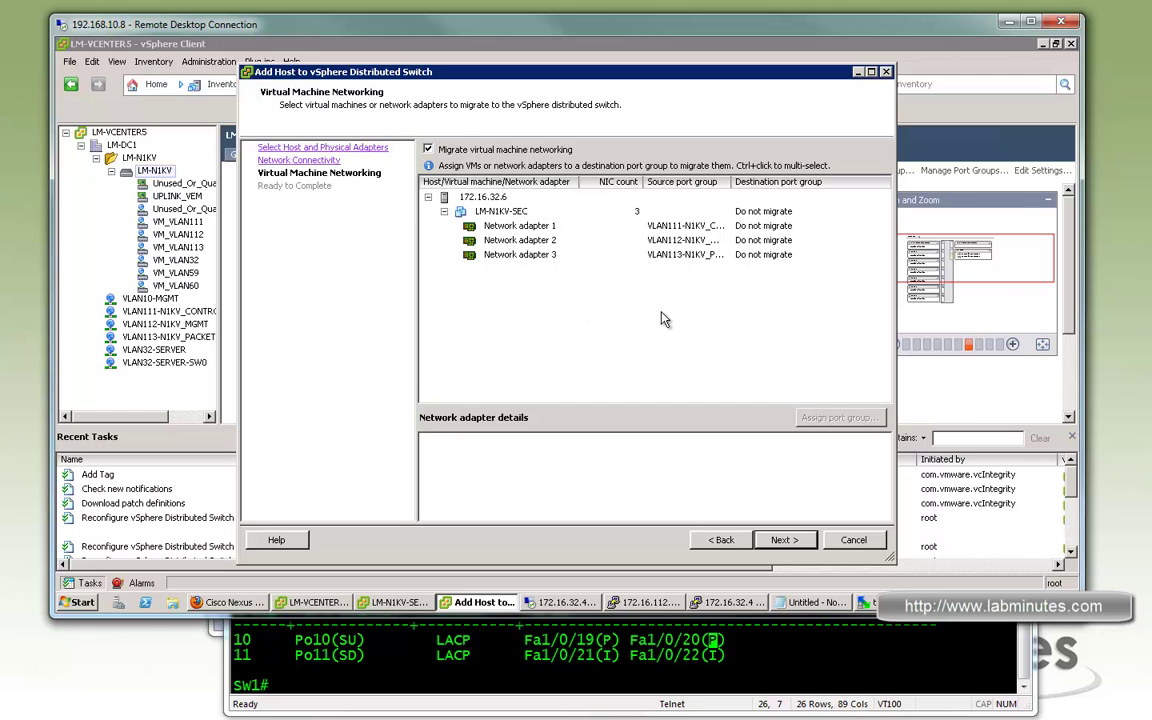
{"action": "left_click", "coordinate": [800, 226]}
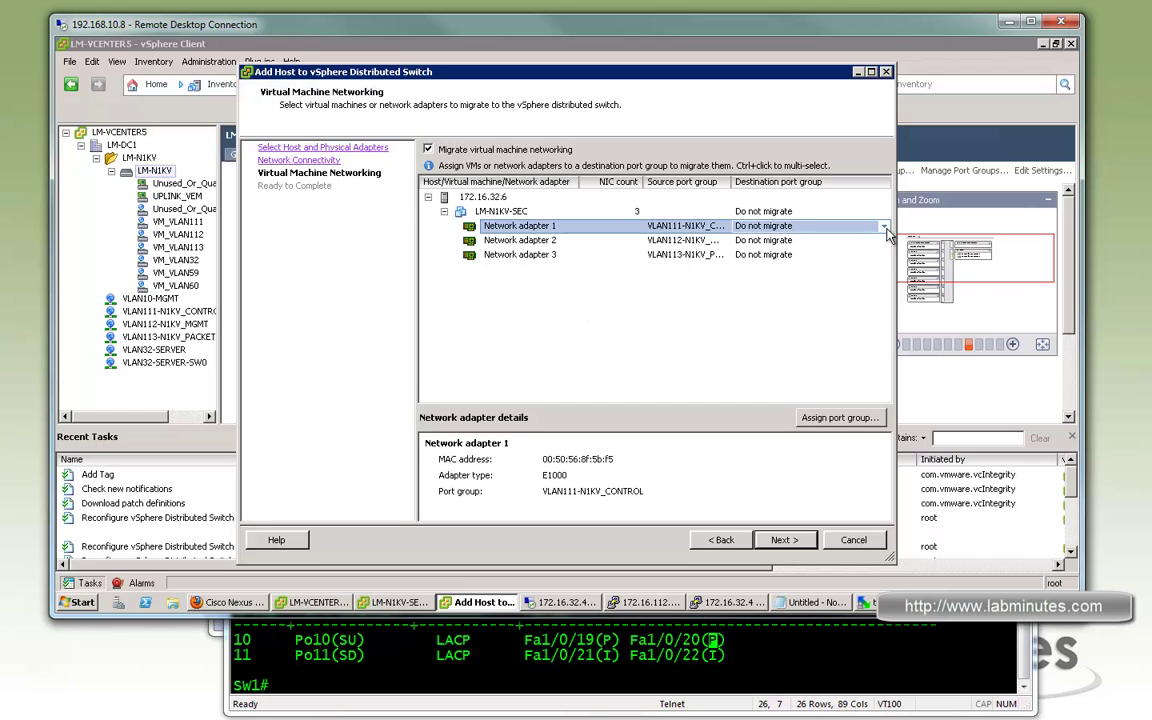
{"action": "left_click", "coordinate": [884, 227]}
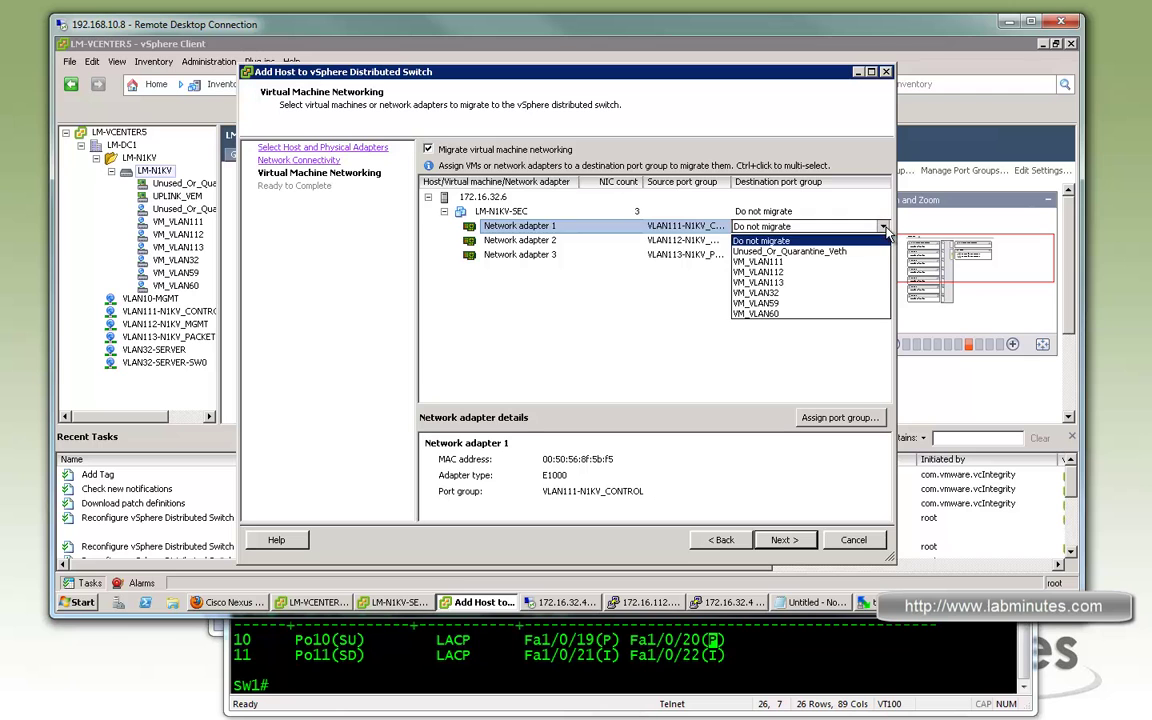
{"action": "left_click", "coordinate": [786, 263]}
{"action": "left_click", "coordinate": [780, 226]}
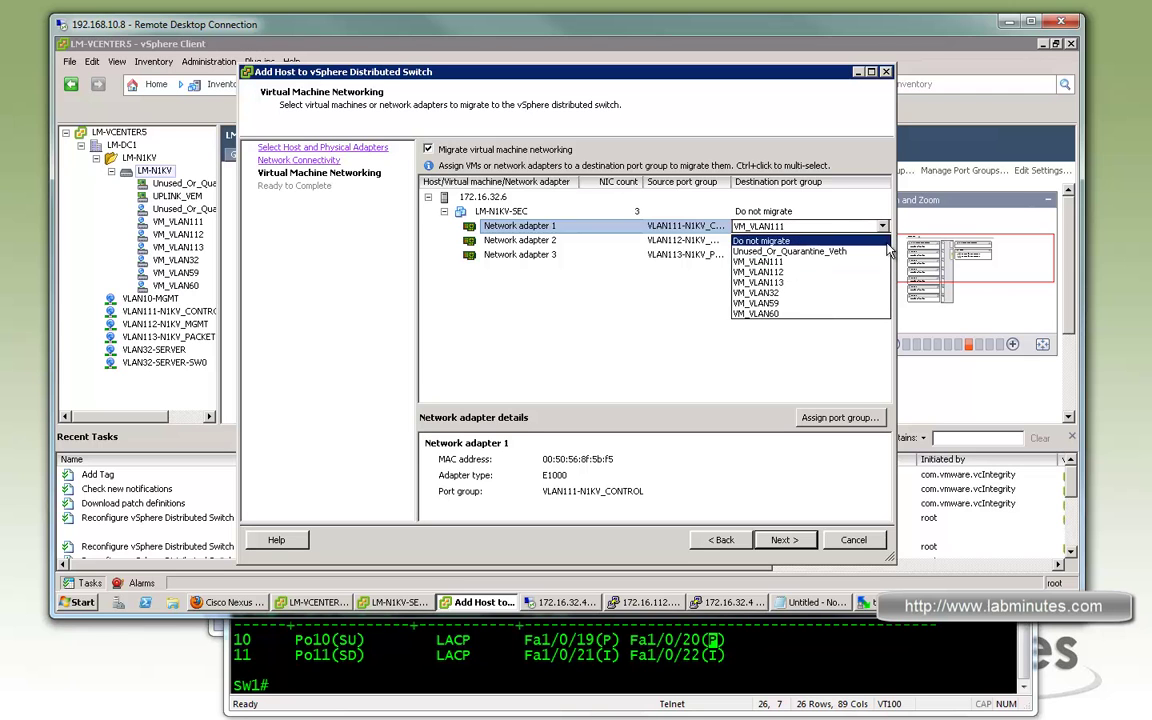
{"action": "left_click", "coordinate": [706, 243]}
Move Network adapters 2 and 3 to VM_VLAN112 and VM_VLAN113, then finish the wizard
{"action": "left_click", "coordinate": [790, 241]}
{"action": "left_click", "coordinate": [883, 242]}
{"action": "left_click", "coordinate": [784, 286]}
{"action": "left_click", "coordinate": [882, 256]}
{"action": "left_click", "coordinate": [884, 256]}
{"action": "left_click", "coordinate": [786, 308]}
{"action": "left_click", "coordinate": [798, 340]}
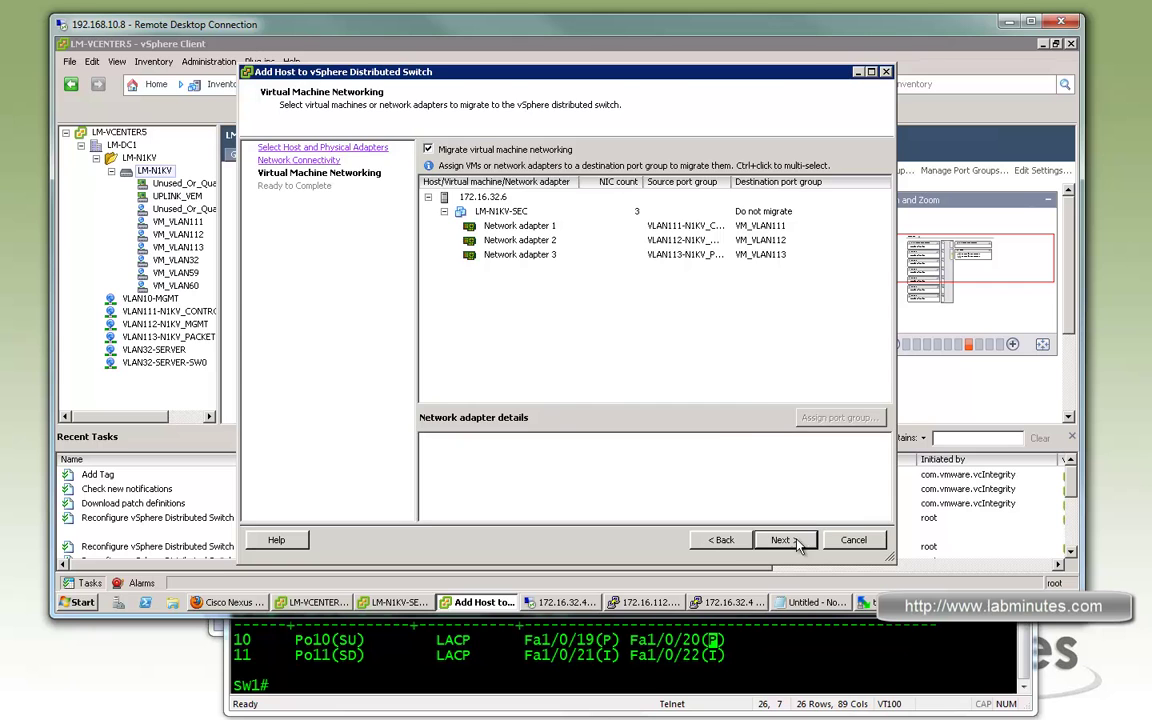
{"action": "left_click", "coordinate": [798, 543]}
{"action": "left_click", "coordinate": [789, 611]}
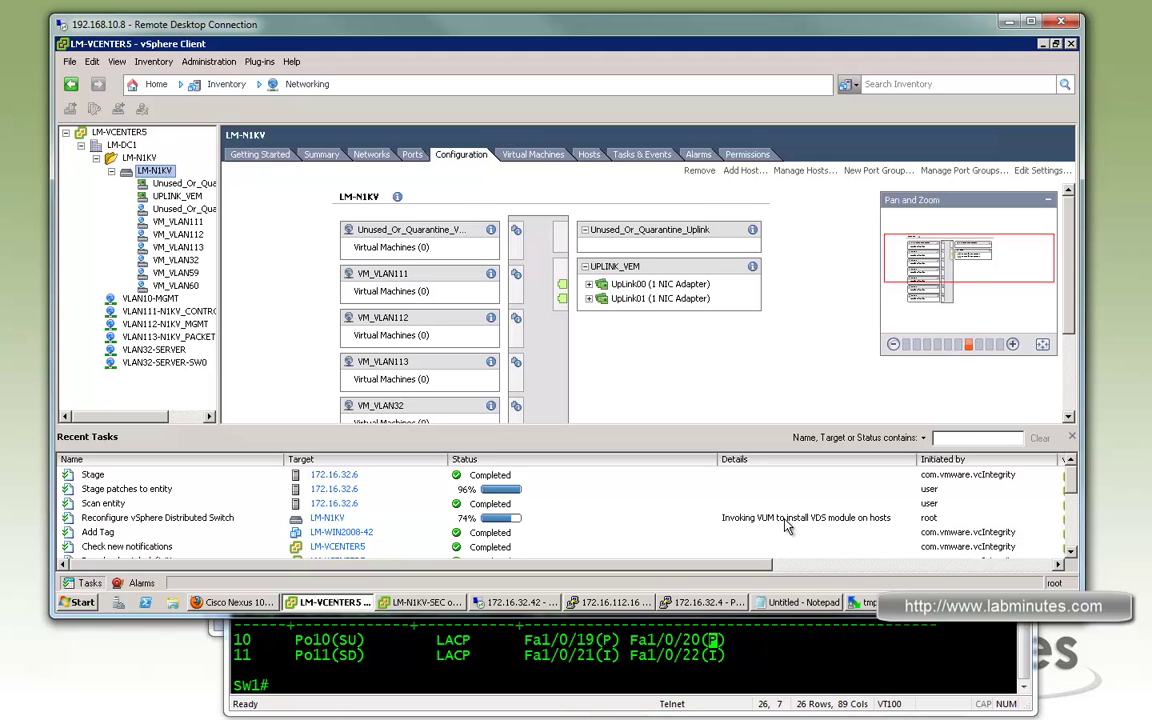
Run 'sh modu' in the LM-N1KV PuTTY session to list the modules
{"action": "left_click", "coordinate": [625, 603]}
{"action": "type", "text": "sh modu"}
{"action": "key", "text": "space"}
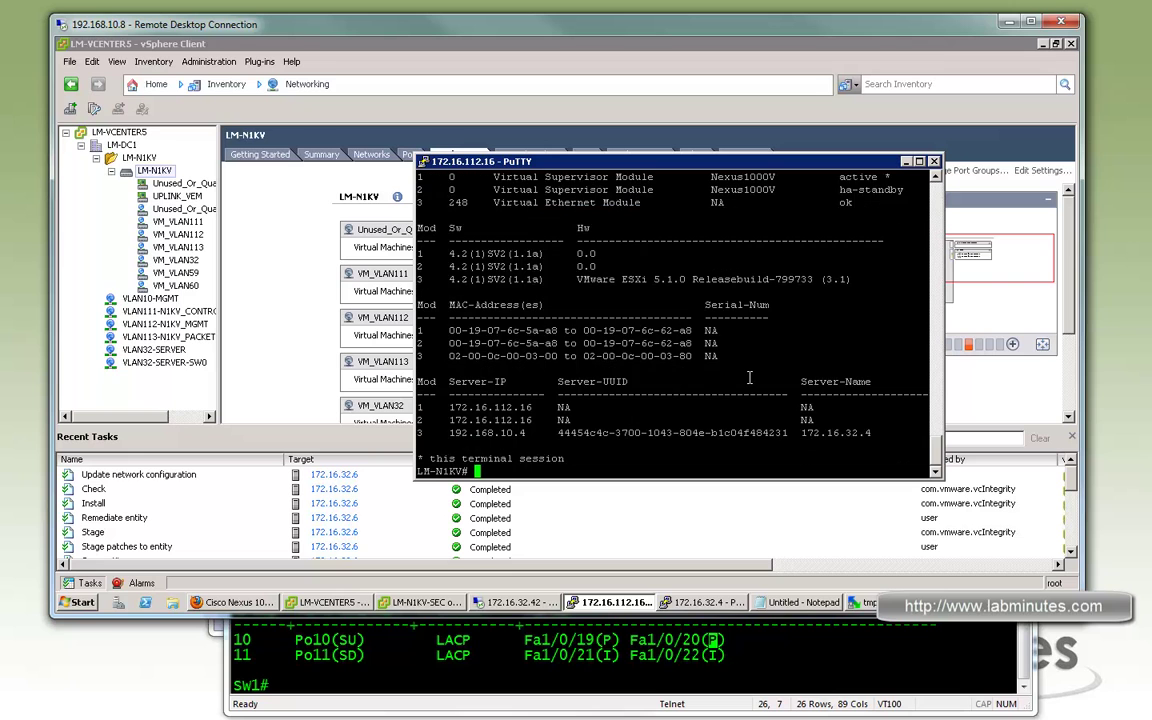
{"action": "left_click_drag", "start_coordinate": [763, 168], "coordinate": [811, 148]}
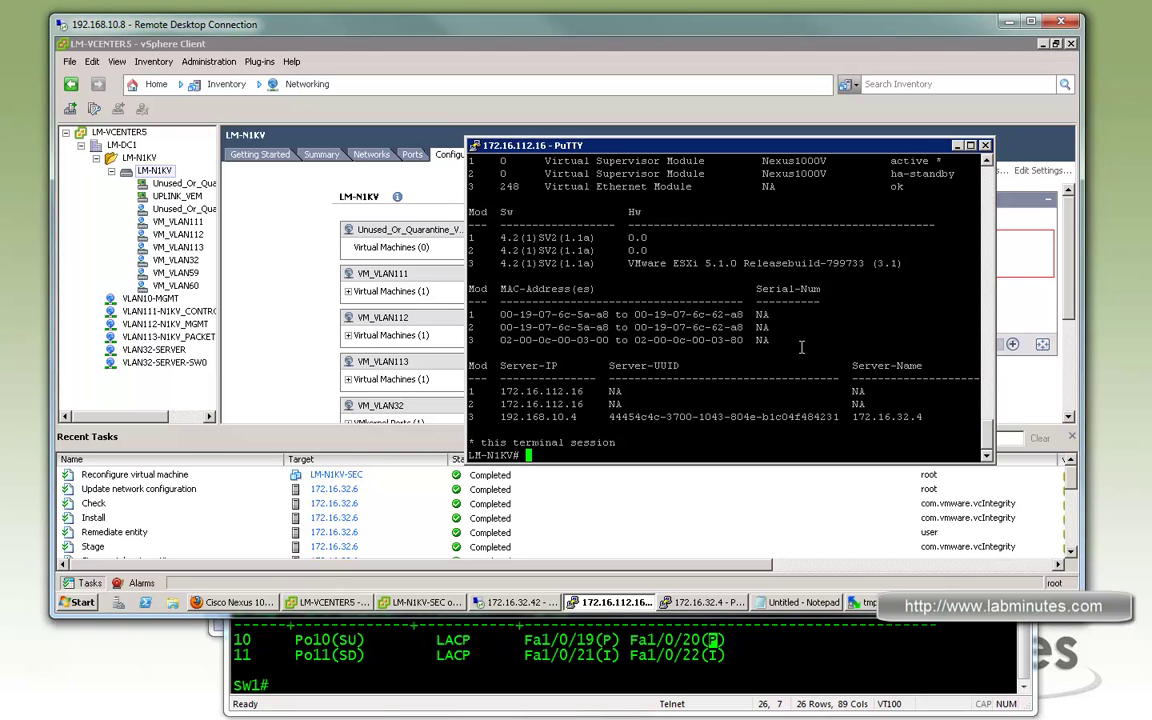
{"action": "type", "text": "sh modu"}
{"action": "key", "text": "Return"}
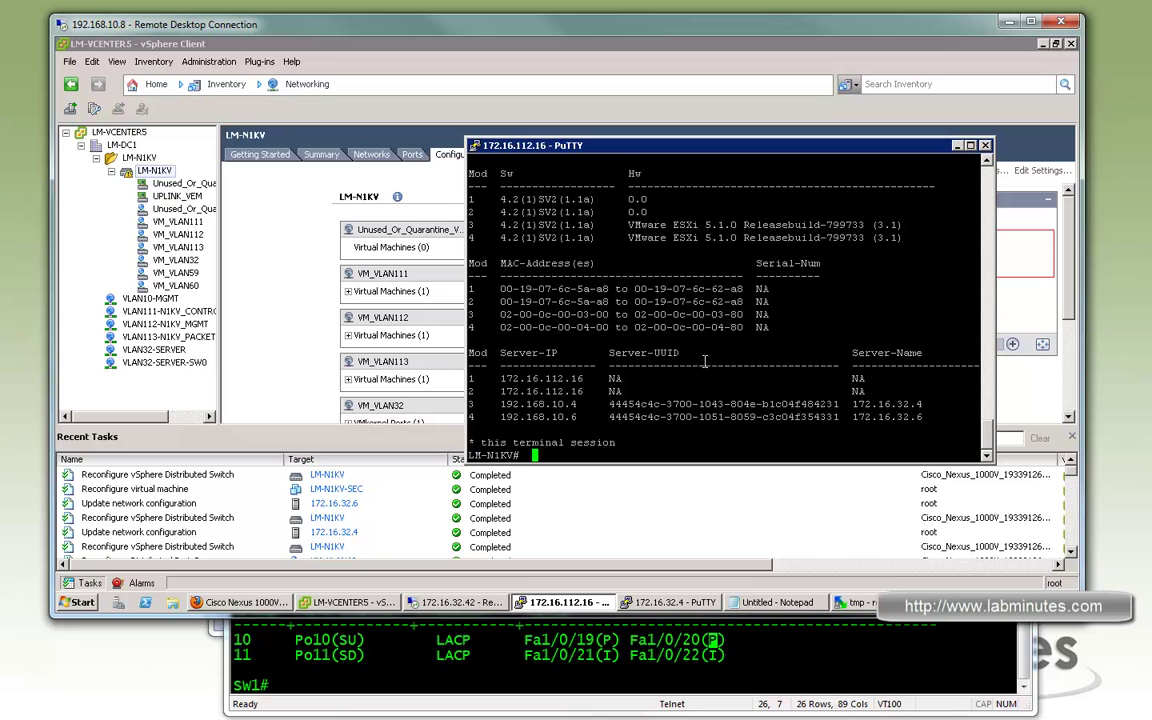
Highlight the module rows confirming 172.16.32.6 as VEM module 4, then enter 'sh int vir'
{"action": "left_click_drag", "start_coordinate": [866, 238], "coordinate": [545, 238]}
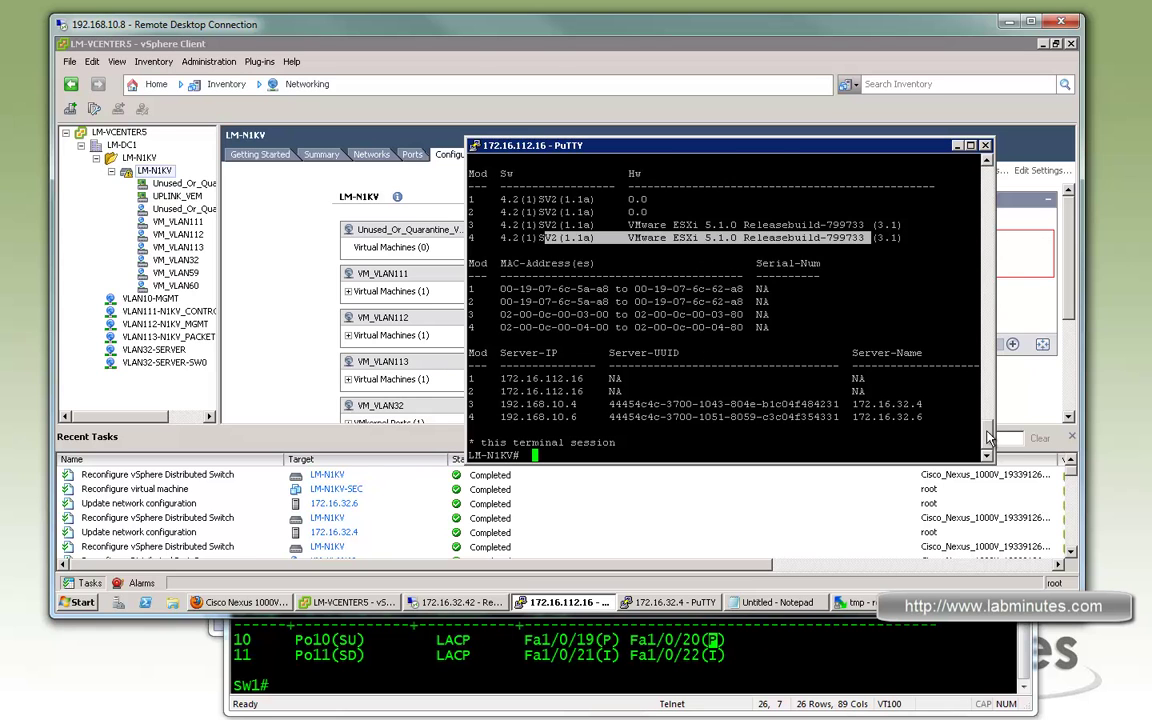
{"action": "scroll", "coordinate": [989, 437], "scroll_direction": "up", "scroll_amount": 3}
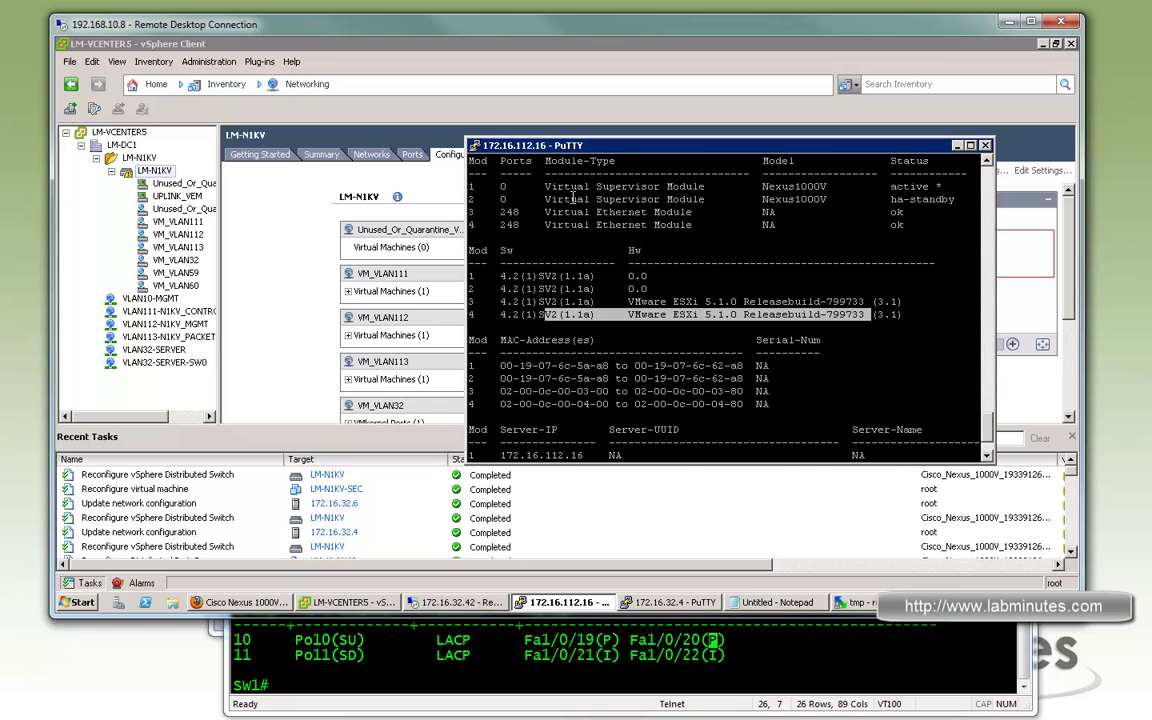
{"action": "left_click_drag", "start_coordinate": [495, 190], "coordinate": [923, 232]}
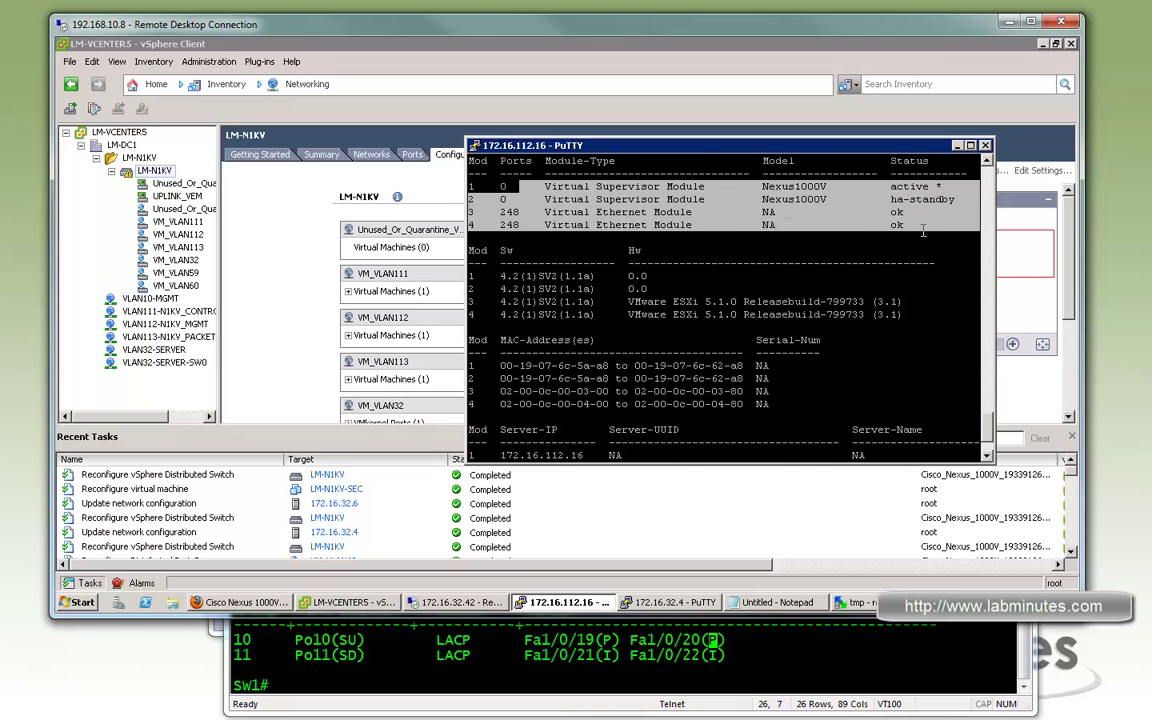
{"action": "left_click_drag", "start_coordinate": [596, 212], "coordinate": [883, 224]}
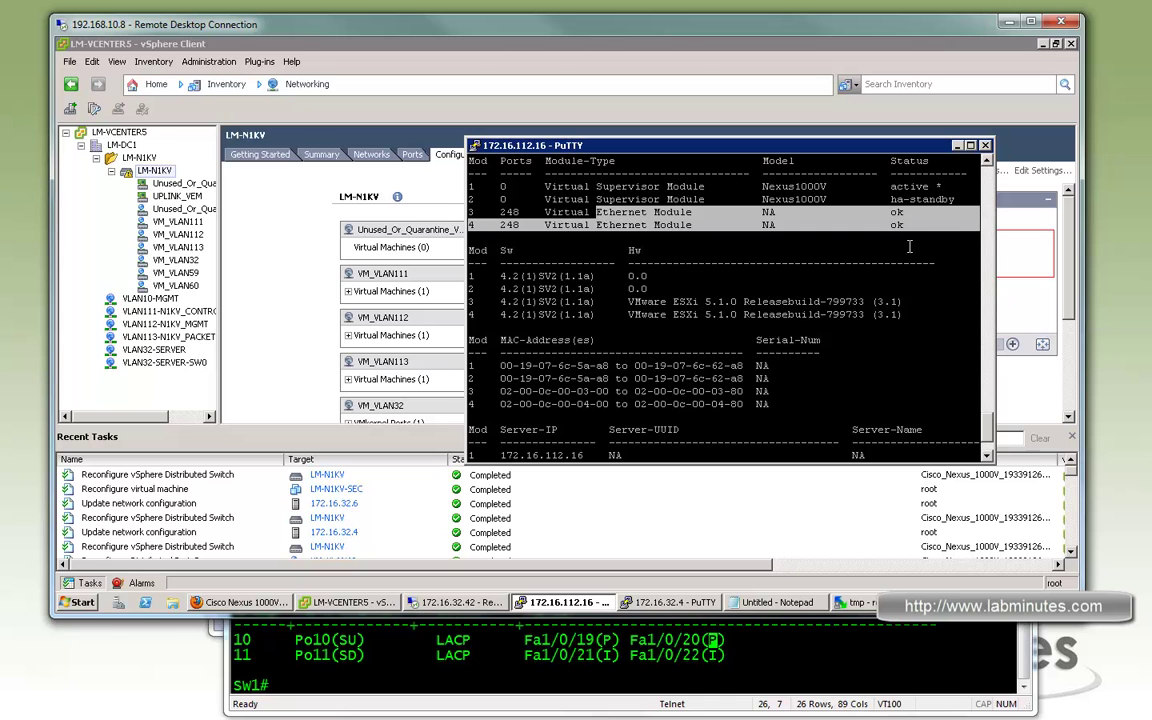
{"action": "scroll", "coordinate": [890, 405], "scroll_direction": "down", "scroll_amount": 3}
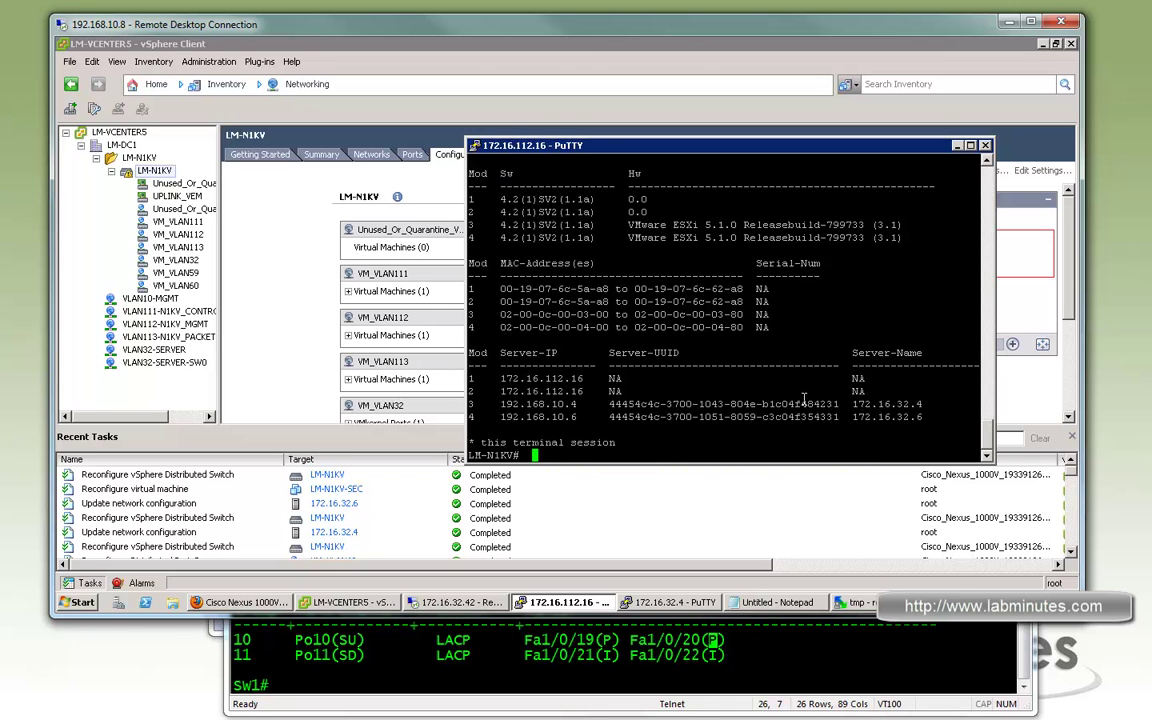
{"action": "type", "text": "sh int vir"}
Run the virtual interface listing and highlight Veth1–Veth6 rows for vmk1–vmk3 and the LM-N1KV-SEC adapters
{"action": "key", "text": "Tab"}
{"action": "key", "text": "Return"}
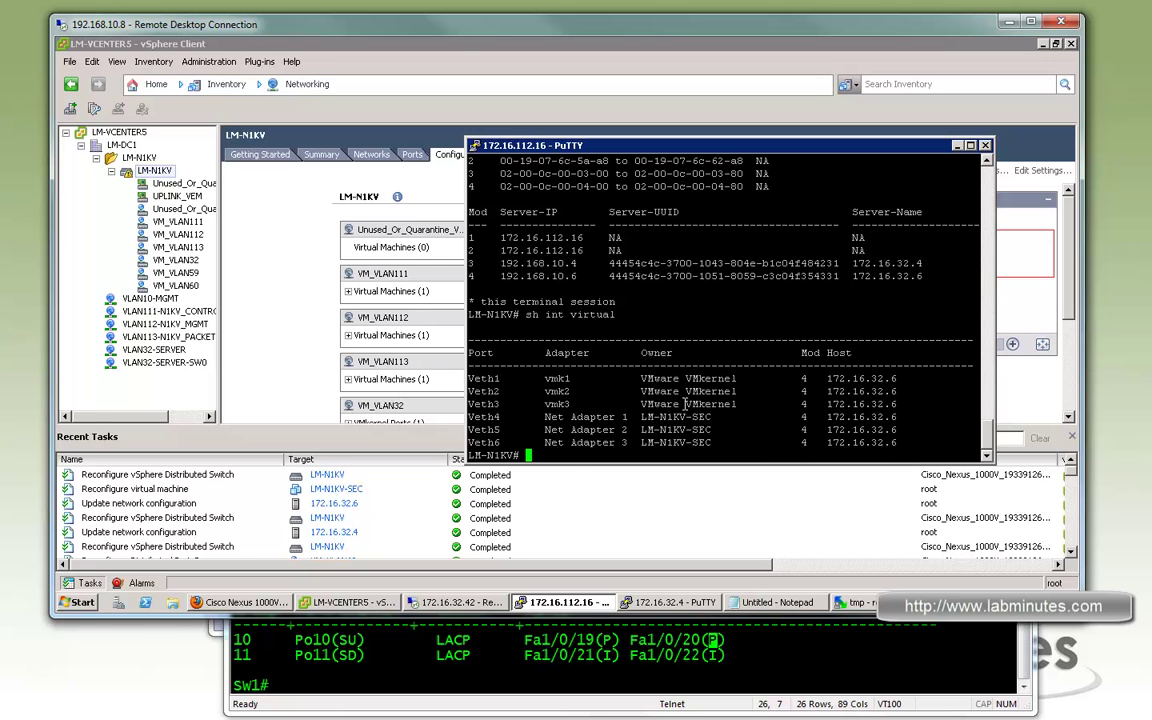
{"action": "left_click_drag", "start_coordinate": [960, 443], "coordinate": [842, 393]}
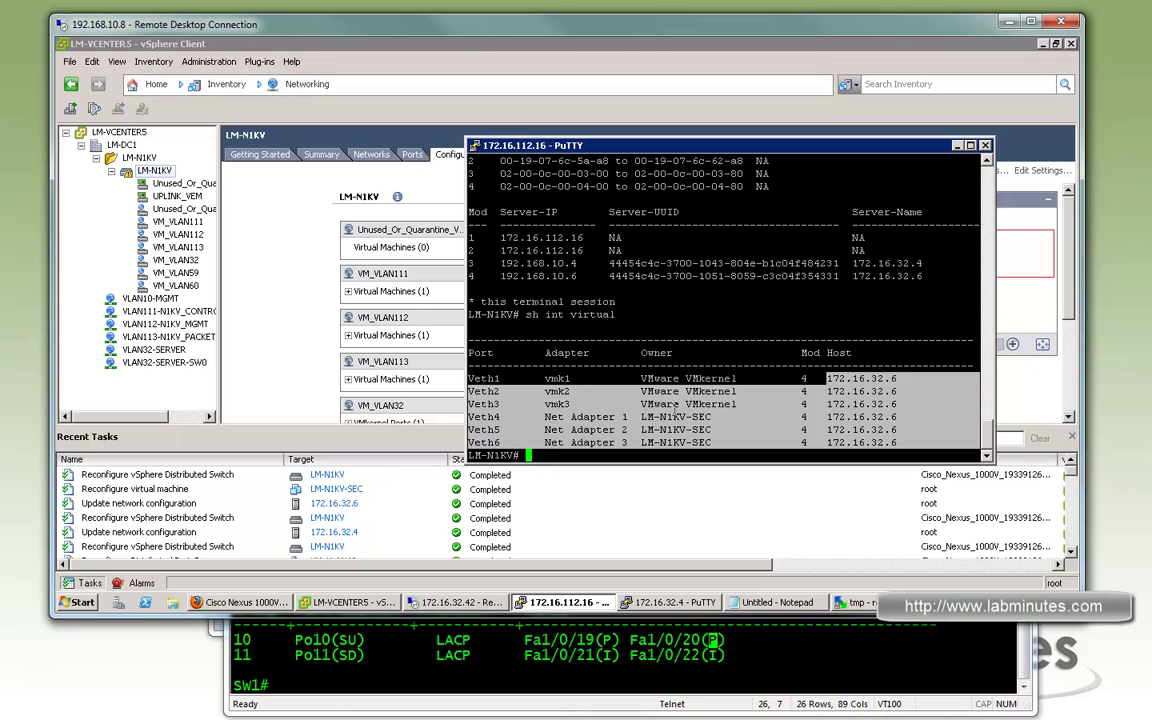
{"action": "left_click", "coordinate": [572, 416]}
{"action": "left_click_drag", "start_coordinate": [535, 379], "coordinate": [744, 404]}
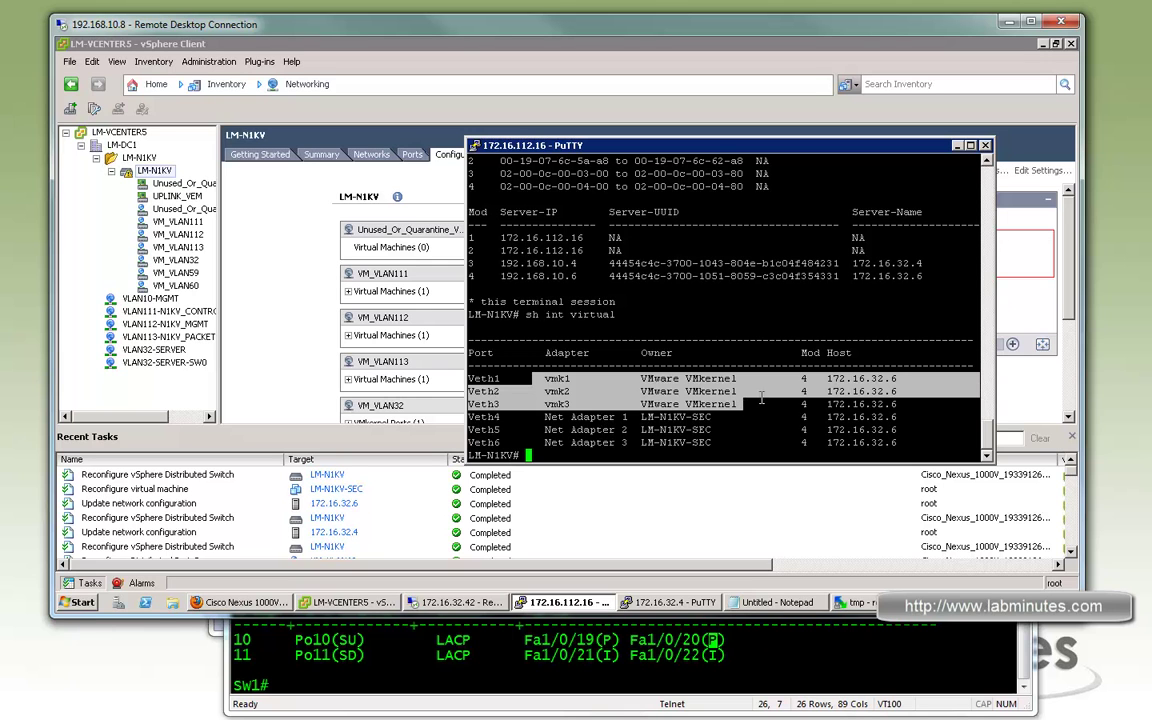
{"action": "left_click_drag", "start_coordinate": [551, 417], "coordinate": [745, 443]}
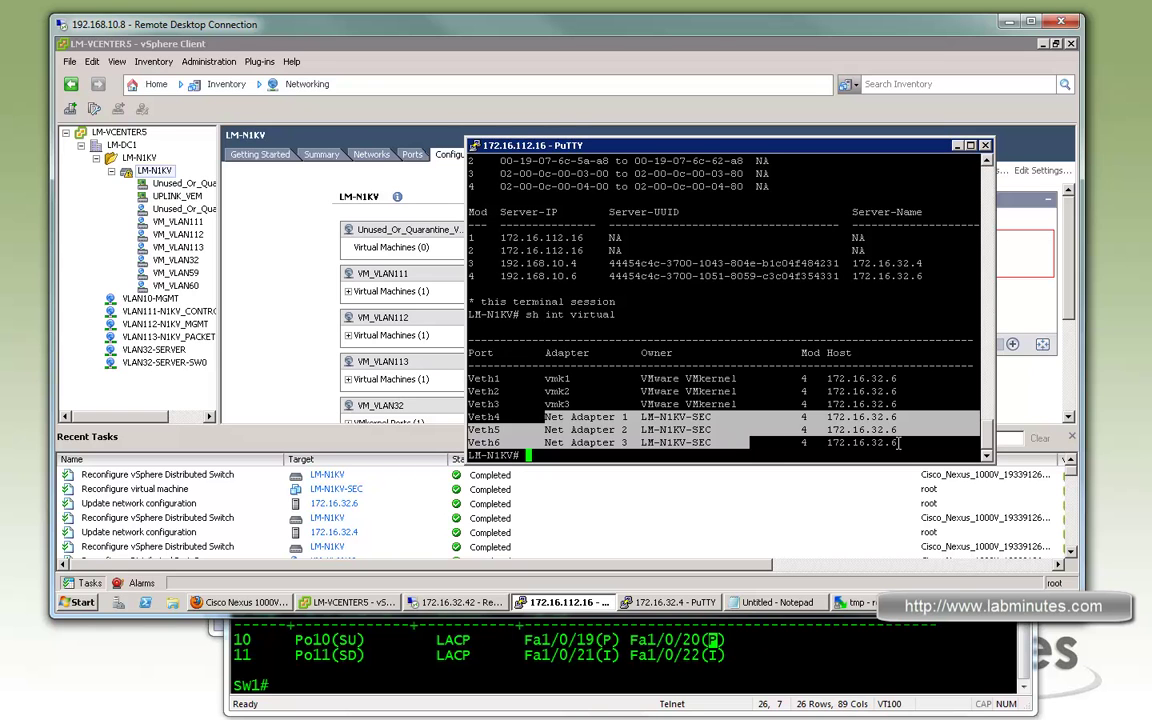
Run 'sh etherc s' on the upstream switch and highlight the bundled Po10 and Po11 ports
{"action": "left_click", "coordinate": [673, 652]}
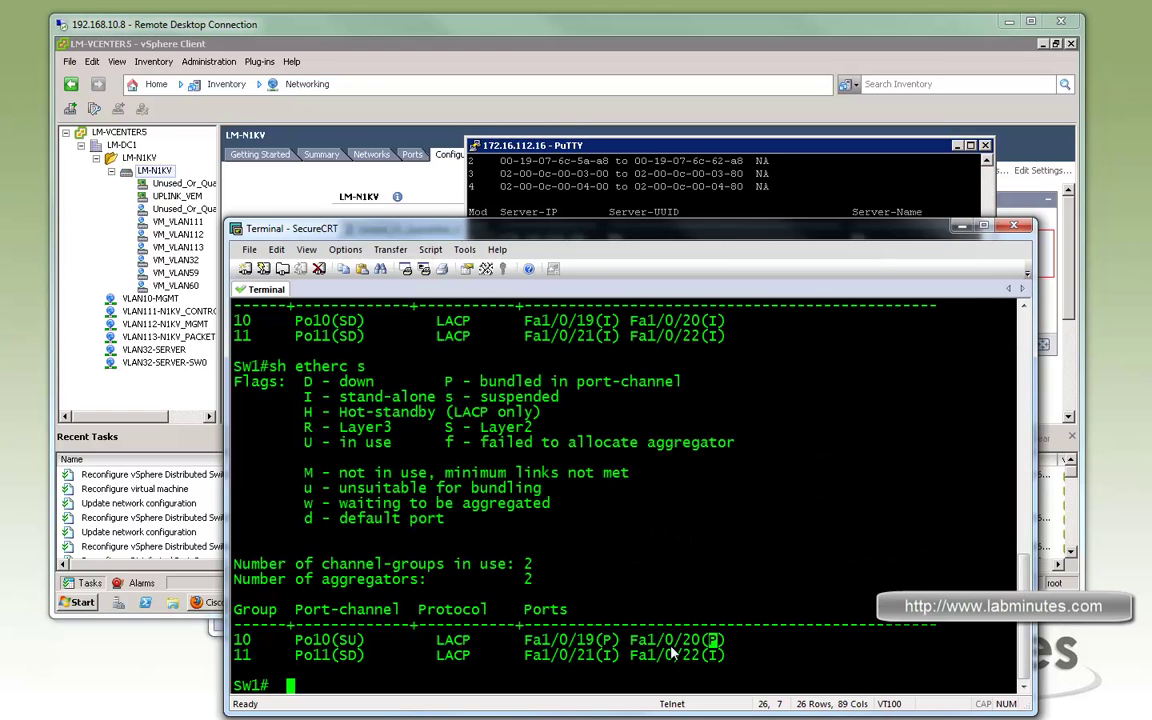
{"action": "type", "text": "sh etherc s"}
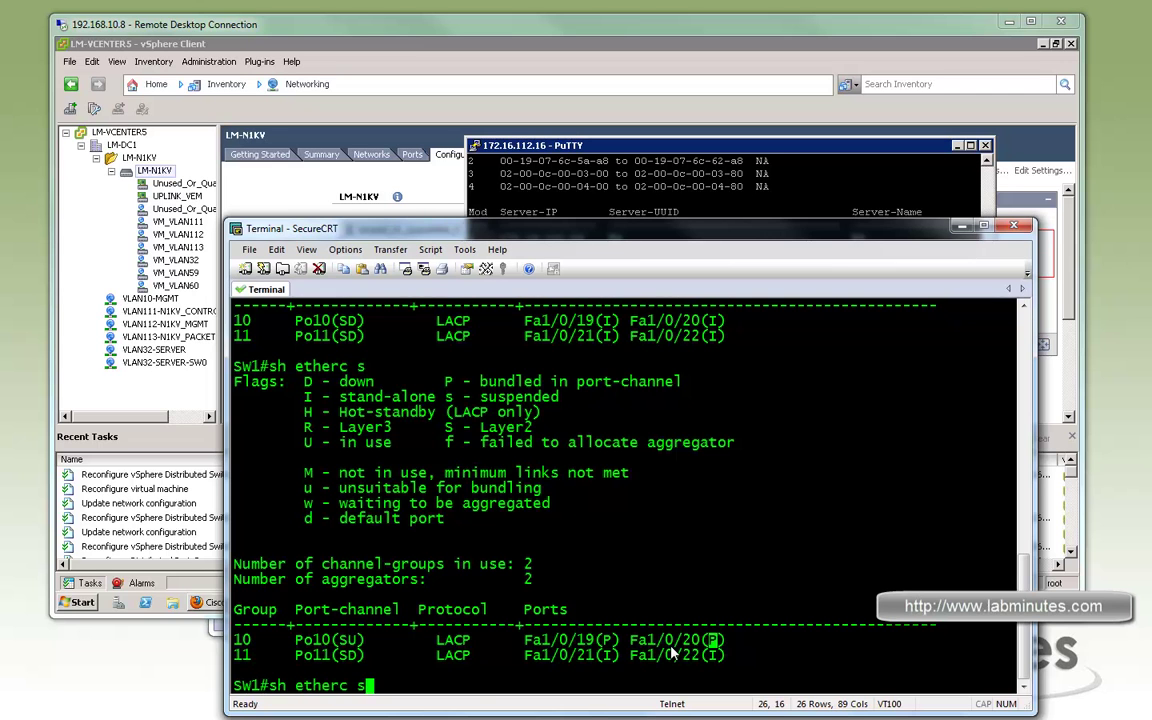
{"action": "key", "text": "Return"}
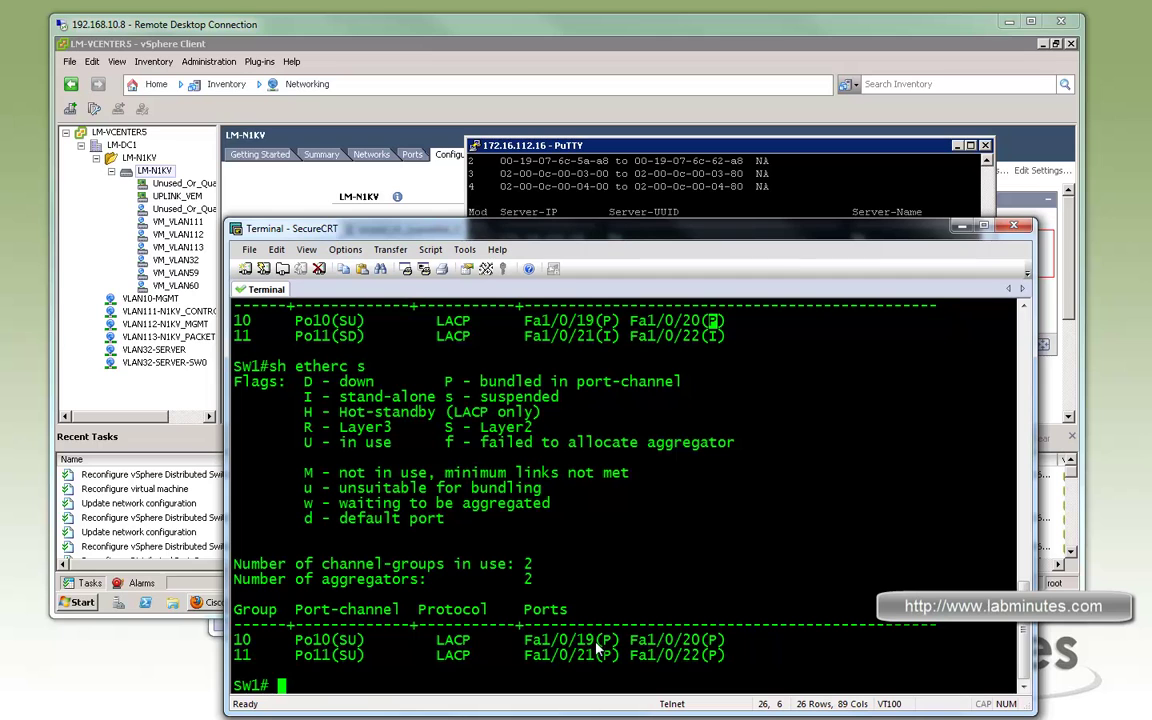
{"action": "left_click_drag", "start_coordinate": [541, 640], "coordinate": [726, 663]}
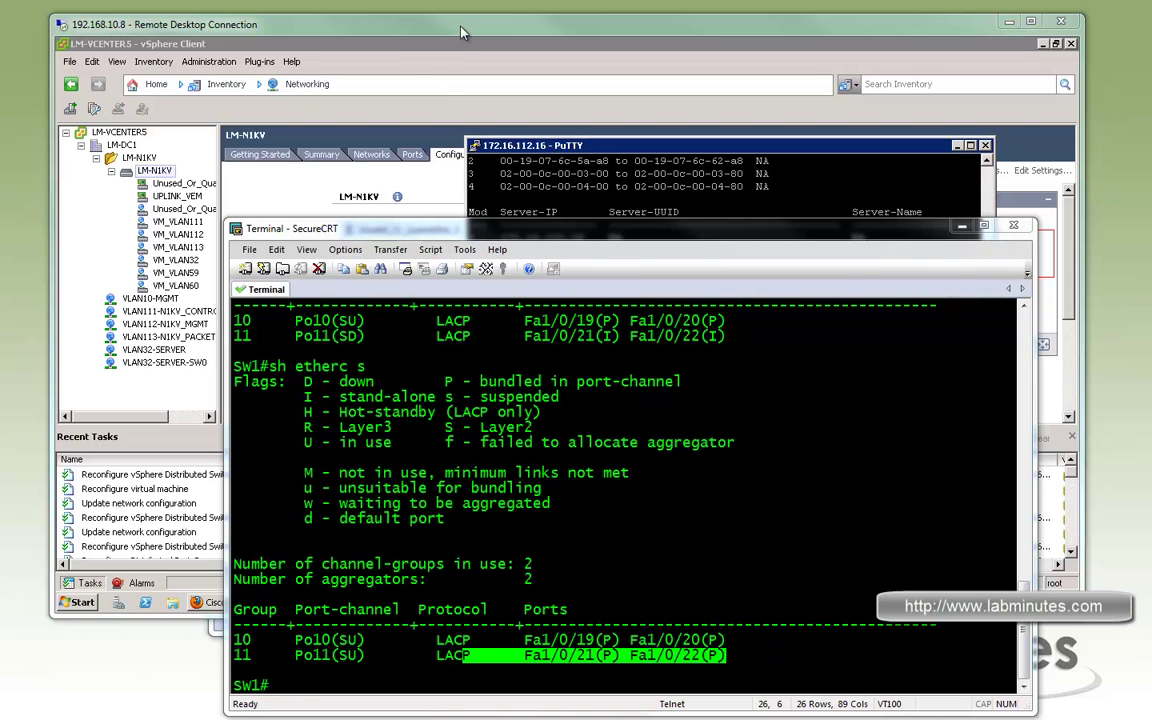
{"action": "left_click", "coordinate": [410, 62]}
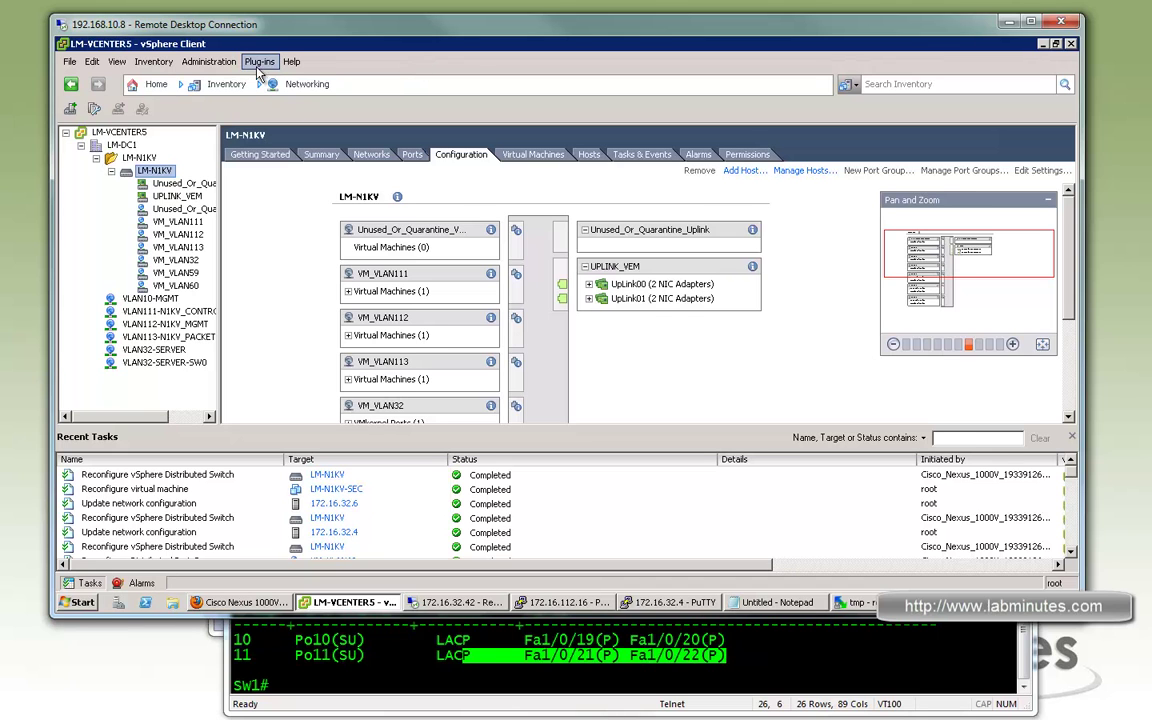
Start Manage Hosts on LM-N1KV for host 172.16.32.4 and reach the VMkernel adapter step
{"action": "right_click", "coordinate": [155, 176]}
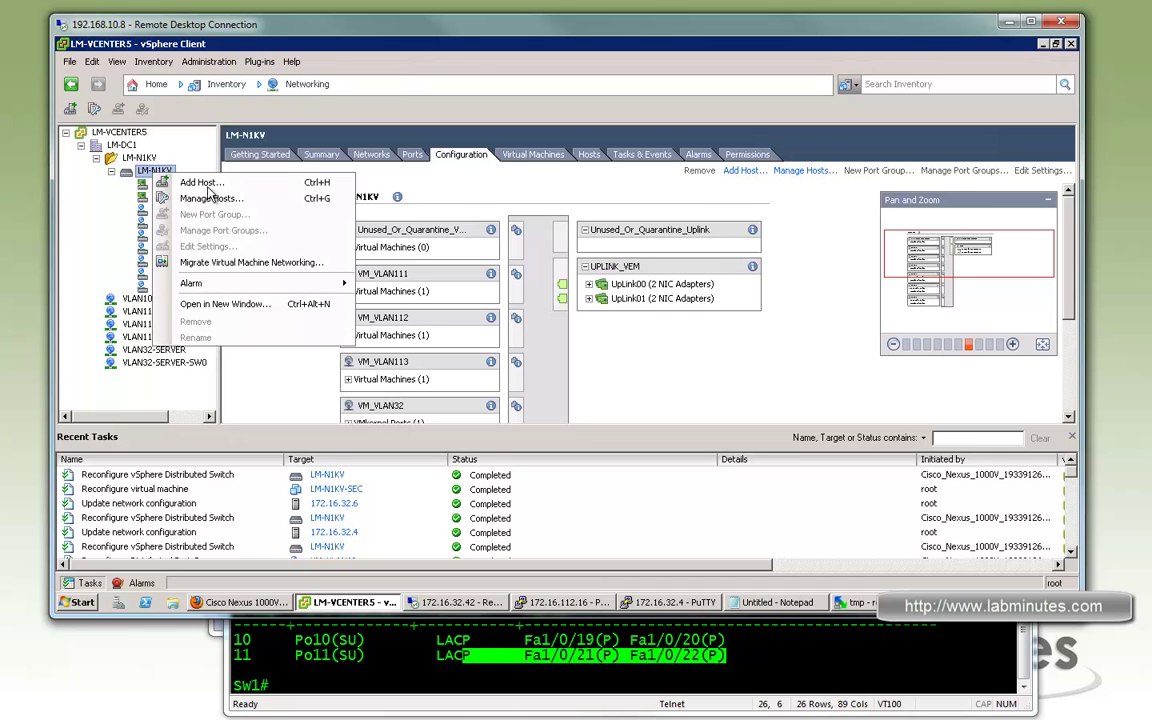
{"action": "left_click", "coordinate": [243, 199]}
{"action": "left_click", "coordinate": [428, 162]}
{"action": "left_click", "coordinate": [783, 540]}
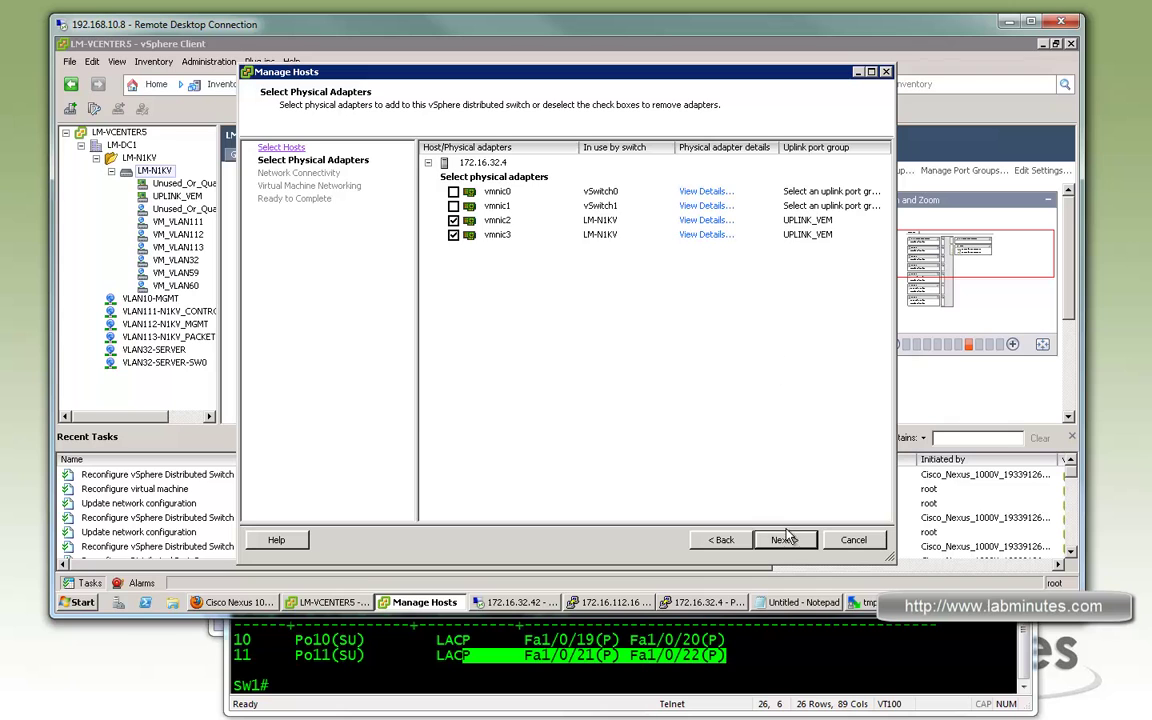
{"action": "left_click", "coordinate": [786, 540]}
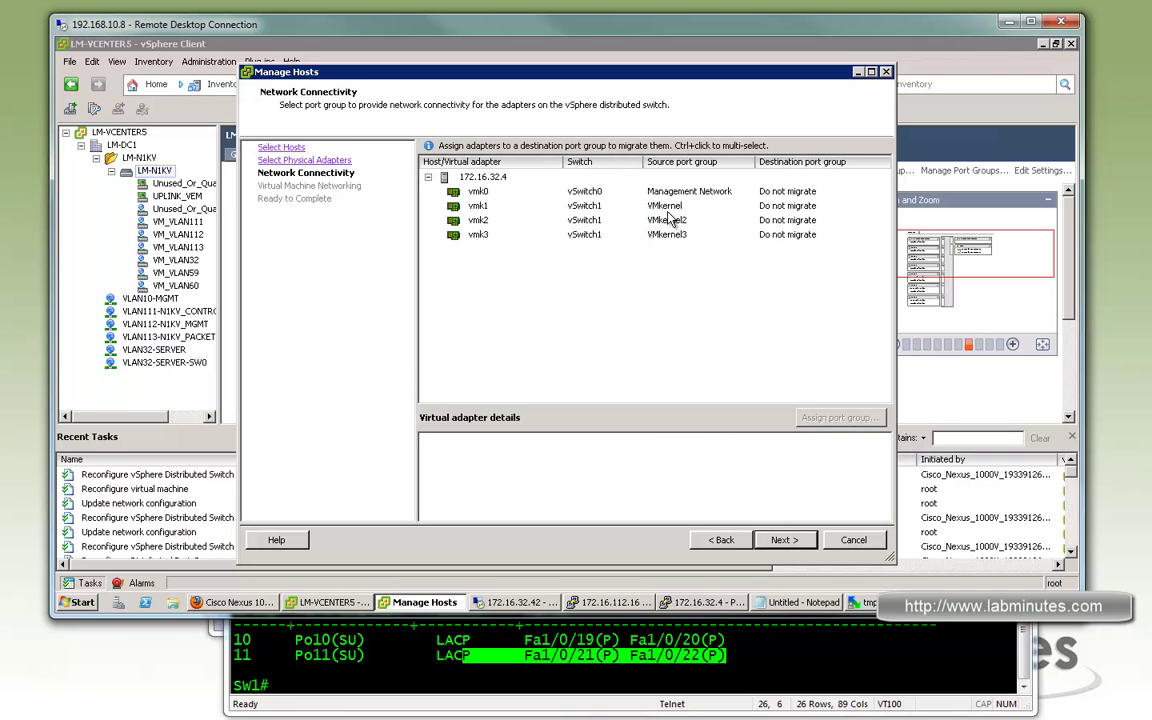
Review vmk1's address details and set its destination to VM_VLAN32
{"action": "left_click", "coordinate": [840, 235]}
{"action": "left_click", "coordinate": [884, 209]}
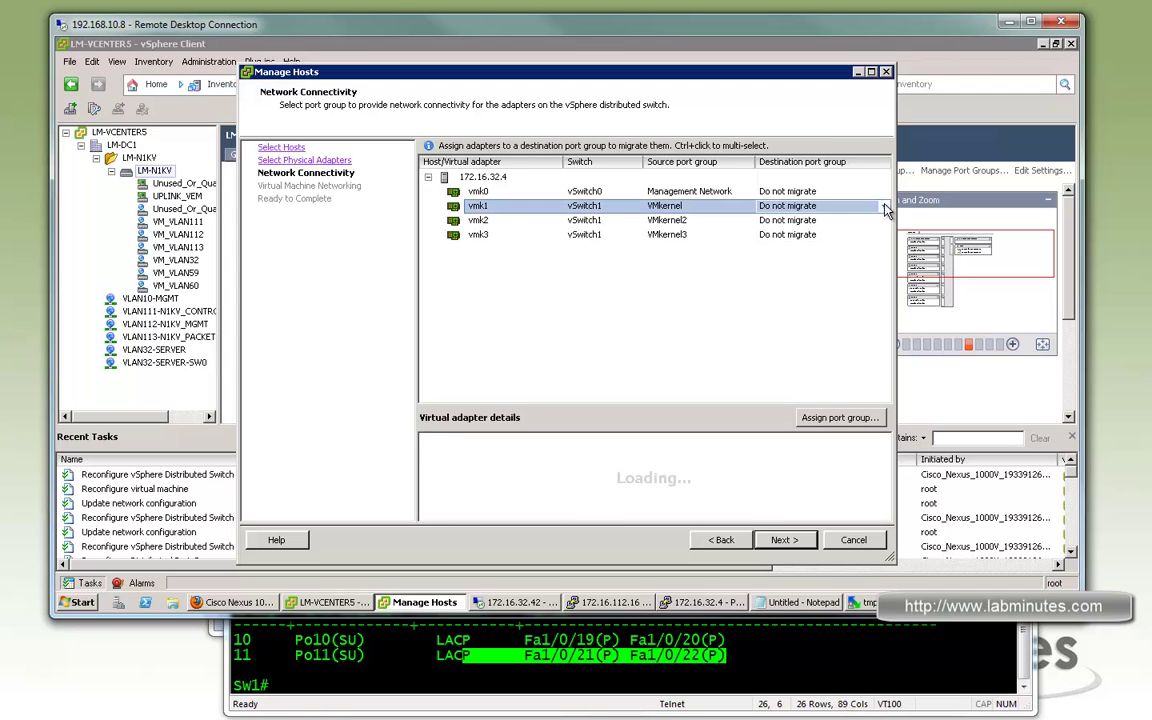
{"action": "left_click", "coordinate": [668, 207]}
{"action": "scroll", "coordinate": [577, 515], "scroll_direction": "down", "scroll_amount": 1}
{"action": "mouse_move", "coordinate": [828, 240]}
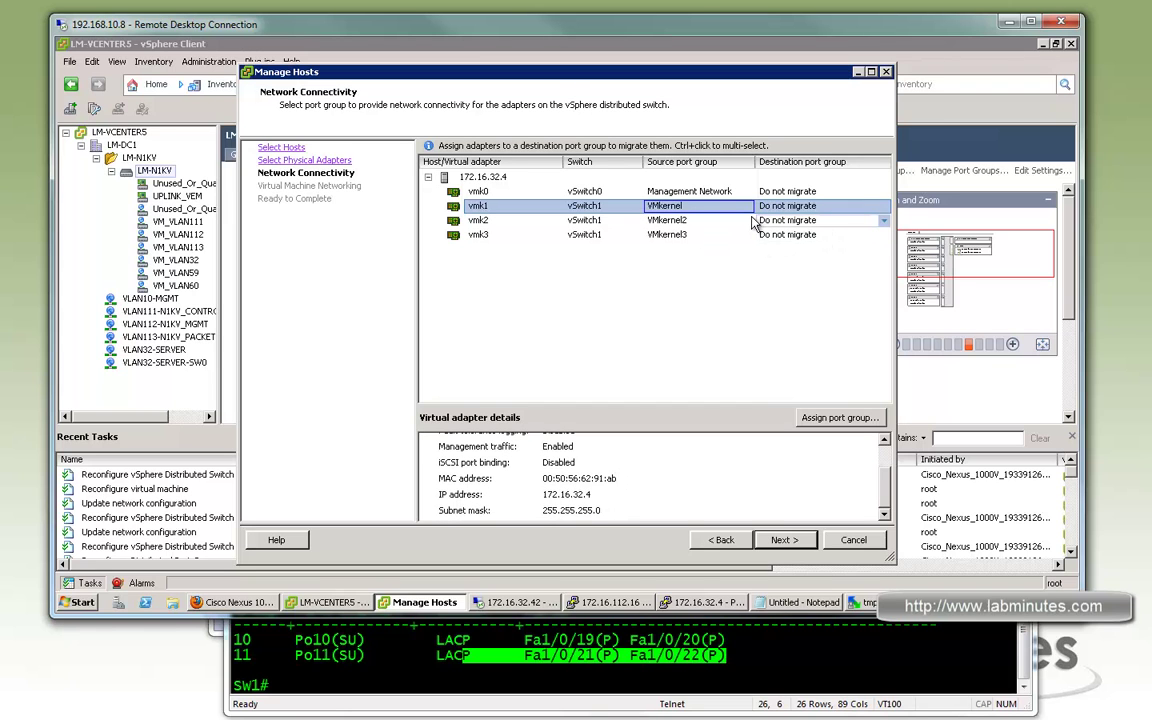
{"action": "left_click", "coordinate": [882, 206]}
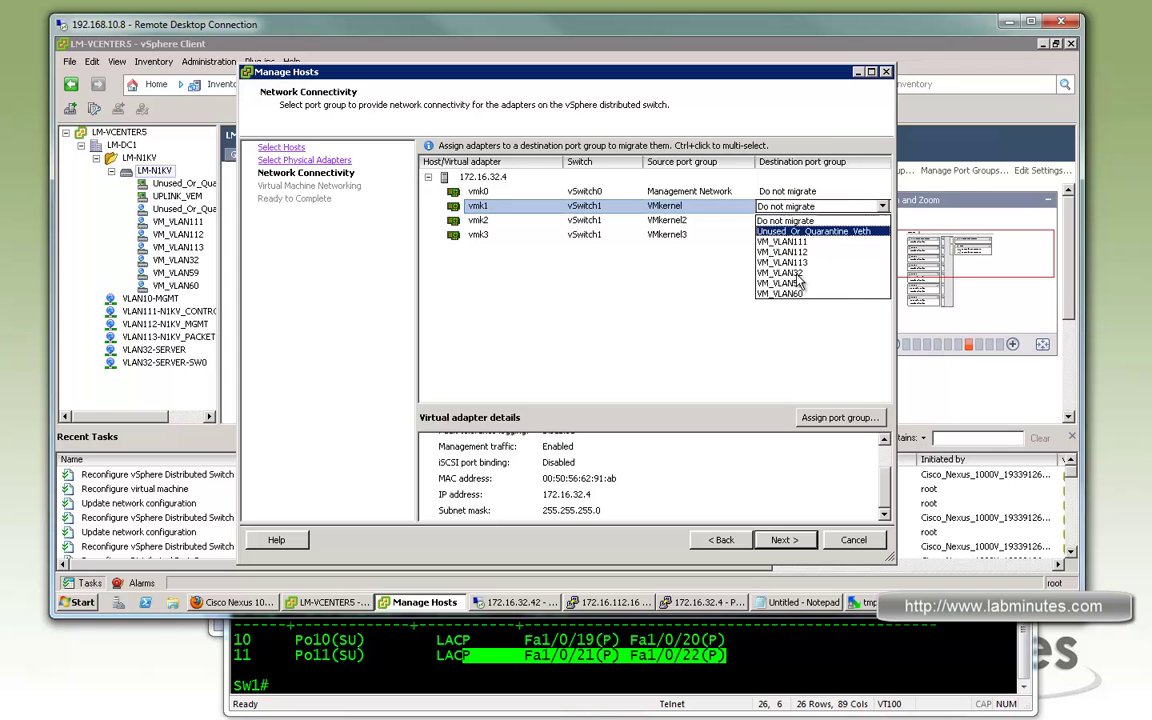
{"action": "left_click", "coordinate": [800, 273]}
Set vmk2's destination to VM_VLAN60 and vmk3's to VM_VLAN59
{"action": "left_click", "coordinate": [680, 220]}
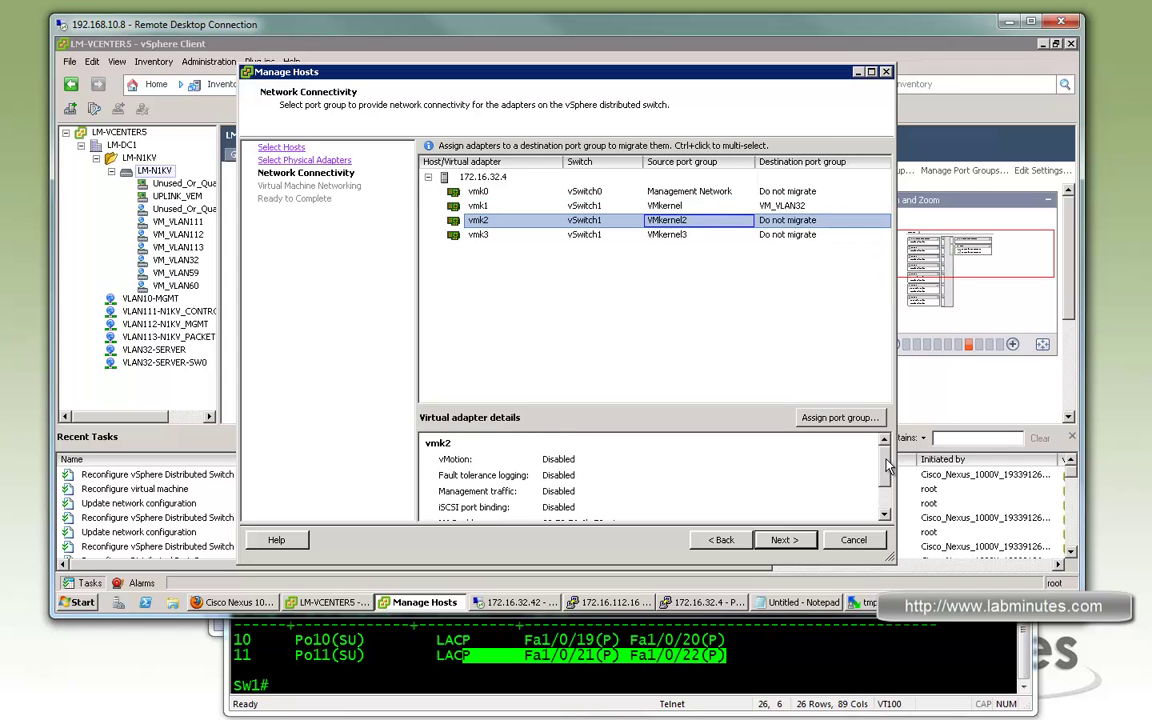
{"action": "left_click", "coordinate": [883, 221]}
{"action": "left_click", "coordinate": [790, 307]}
{"action": "left_click", "coordinate": [882, 235]}
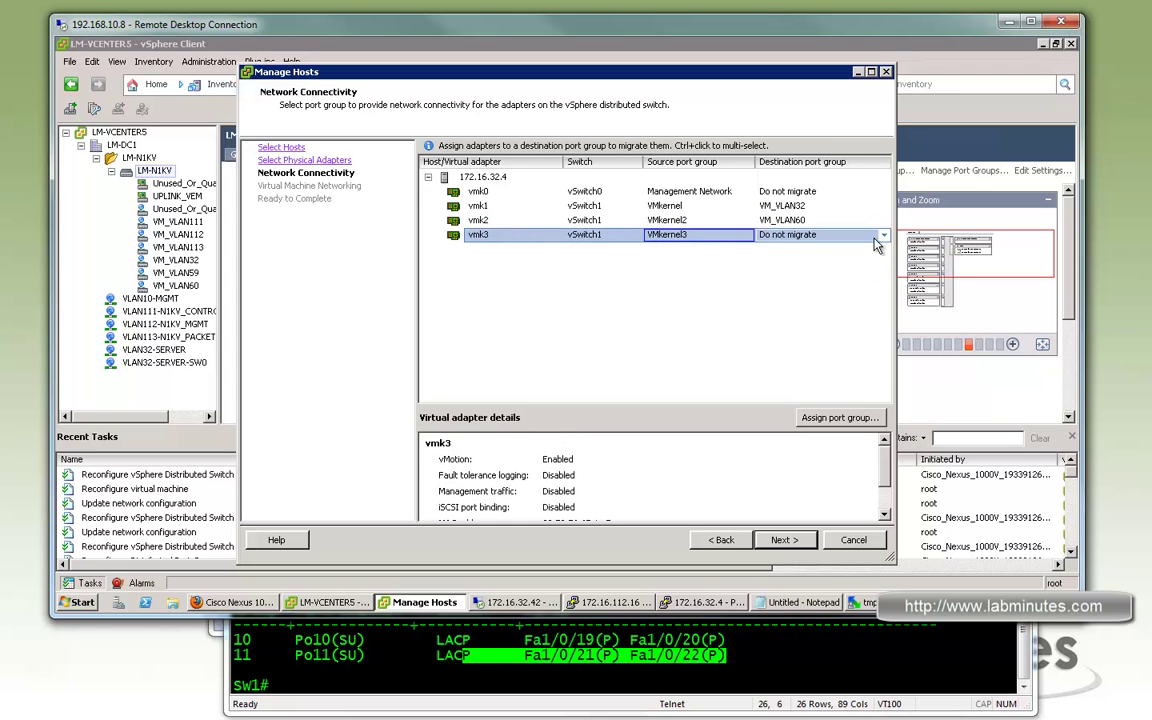
{"action": "left_click", "coordinate": [884, 237]}
{"action": "left_click", "coordinate": [790, 311]}
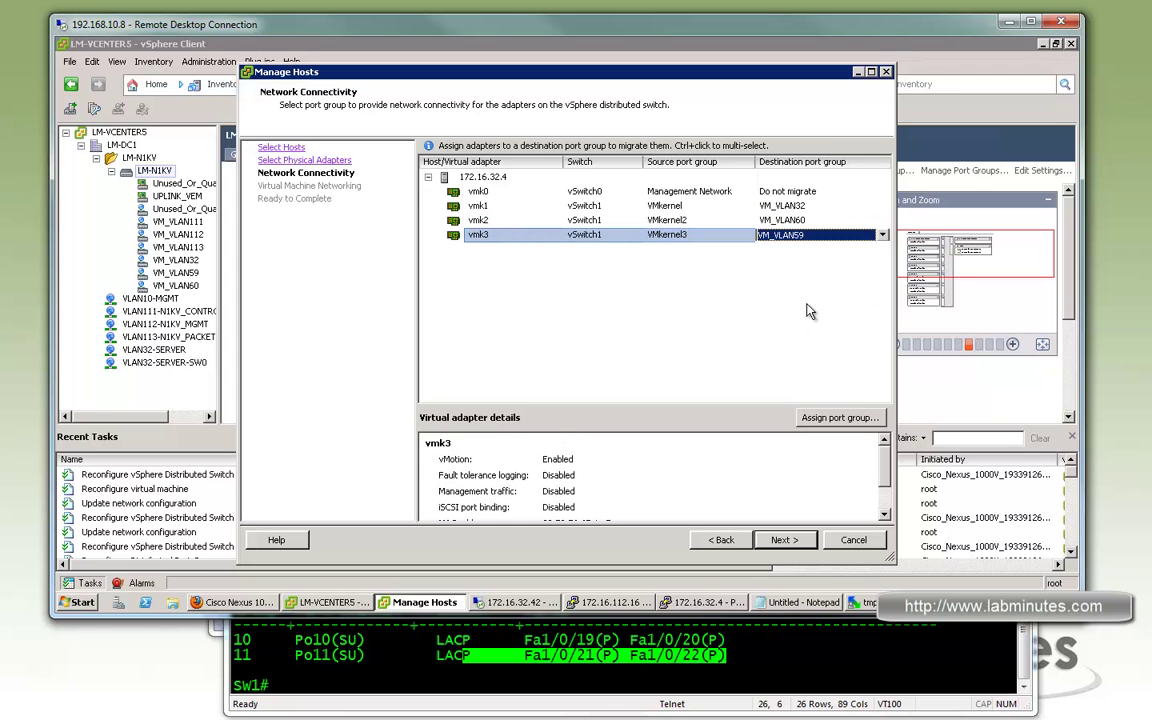
Enable virtual machine networking migration and expand LM-N1KV-PRI's adapters
{"action": "left_click", "coordinate": [786, 539]}
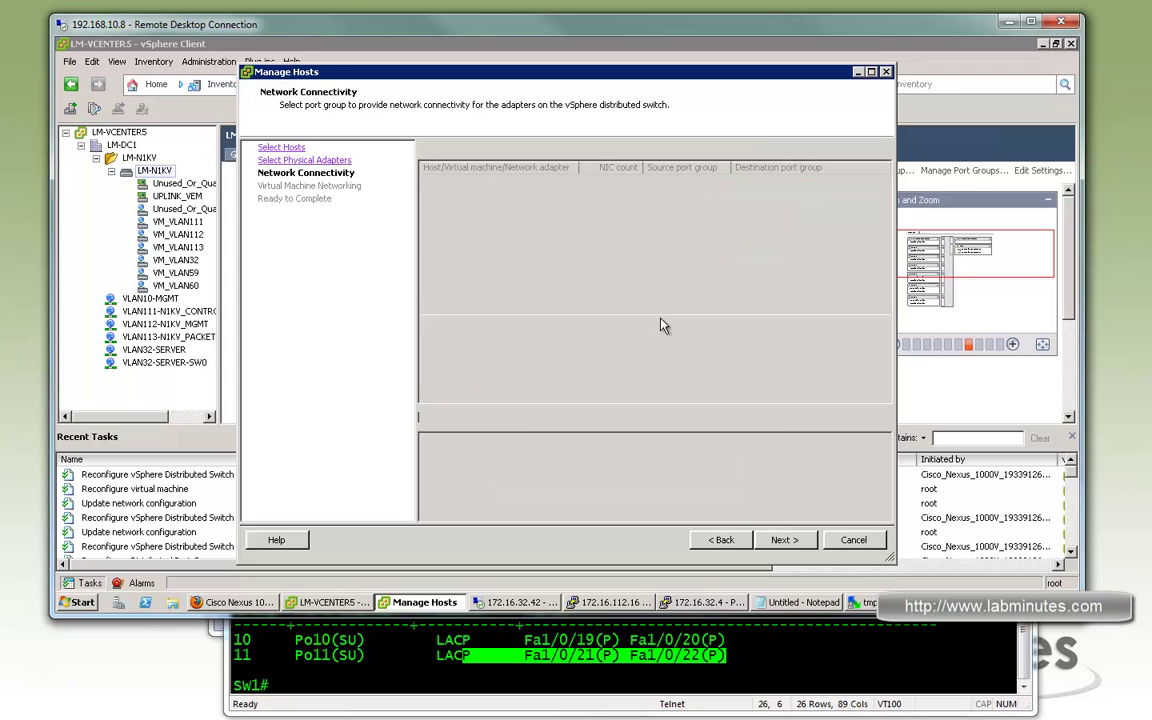
{"action": "left_click", "coordinate": [429, 149]}
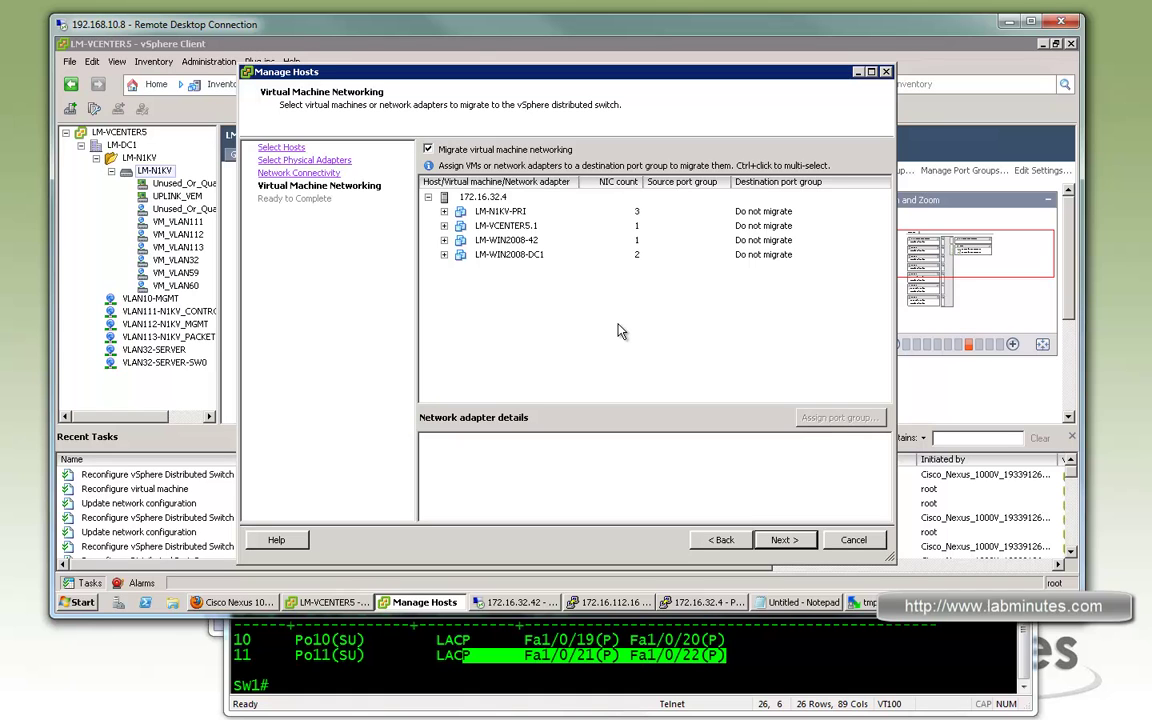
{"action": "left_click", "coordinate": [517, 215]}
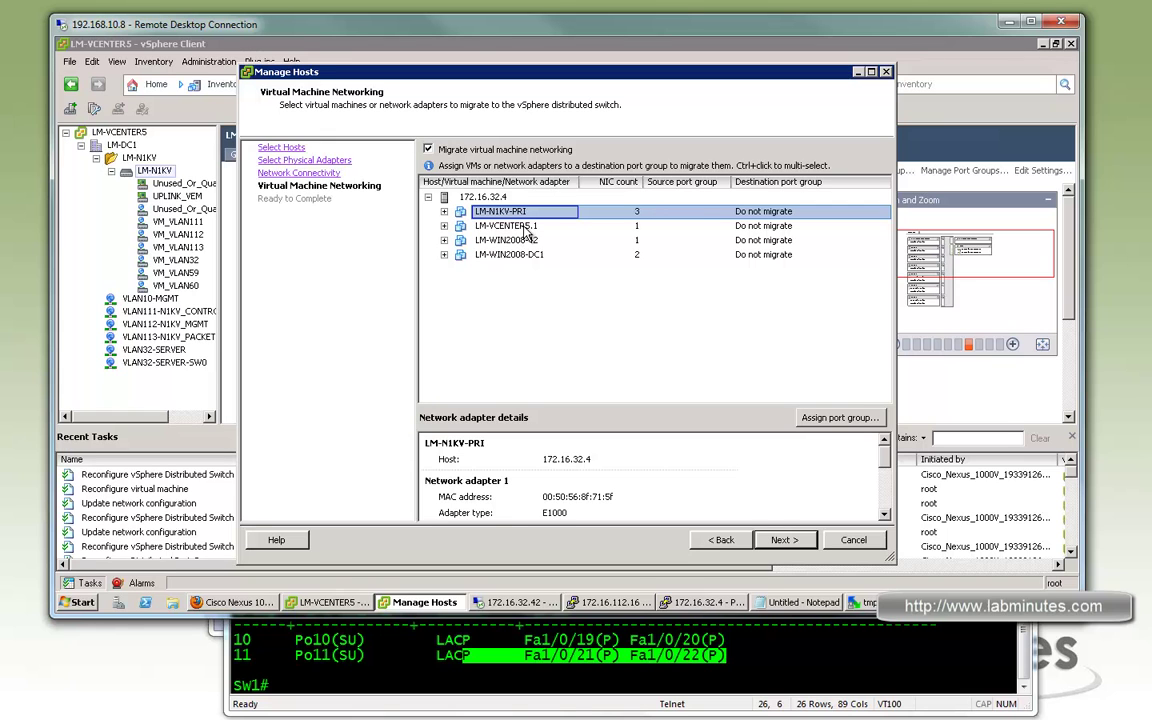
{"action": "left_click", "coordinate": [675, 352]}
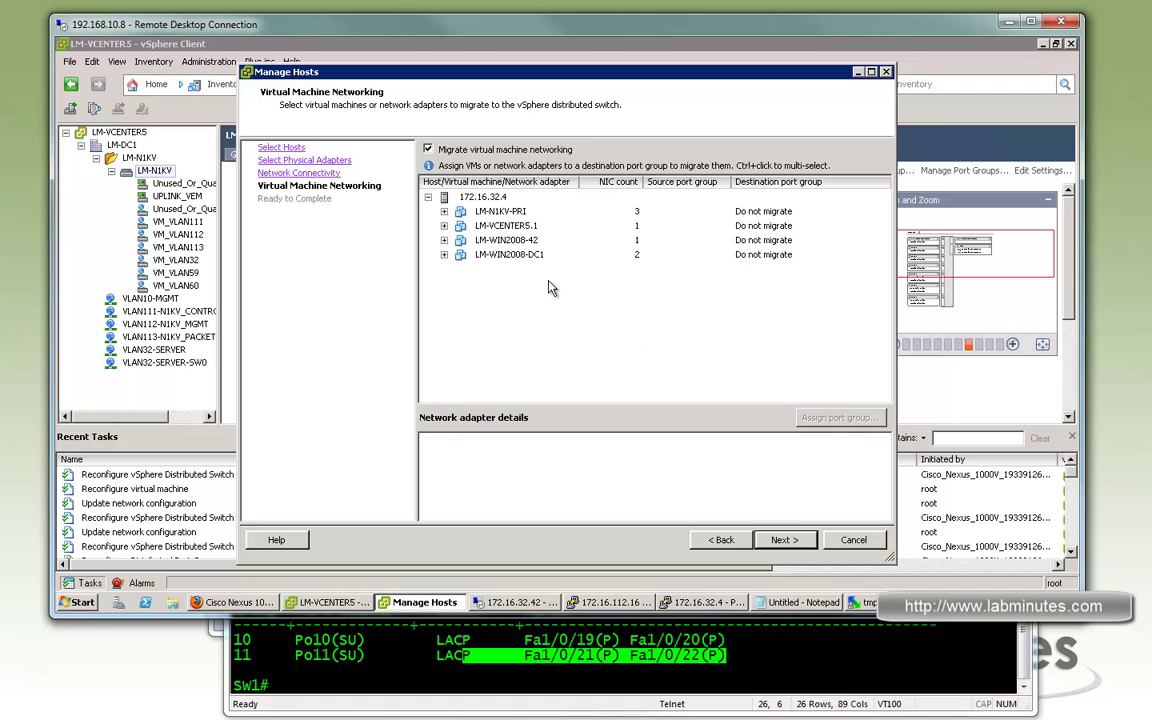
{"action": "left_click", "coordinate": [444, 211]}
Send LM-N1KV-PRI's adapters 1, 2 and 3 to VM_VLAN111, VM_VLAN112 and VM_VLAN113
{"action": "left_click", "coordinate": [790, 226]}
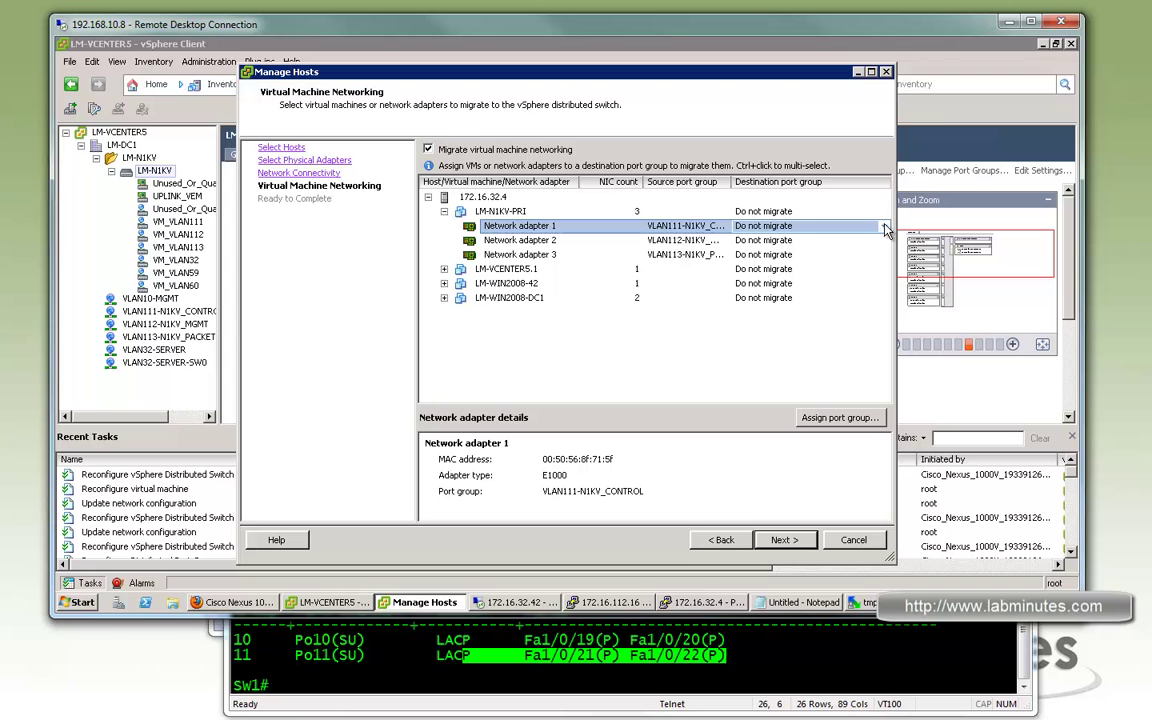
{"action": "left_click", "coordinate": [884, 226]}
{"action": "left_click", "coordinate": [884, 226]}
{"action": "left_click", "coordinate": [788, 262]}
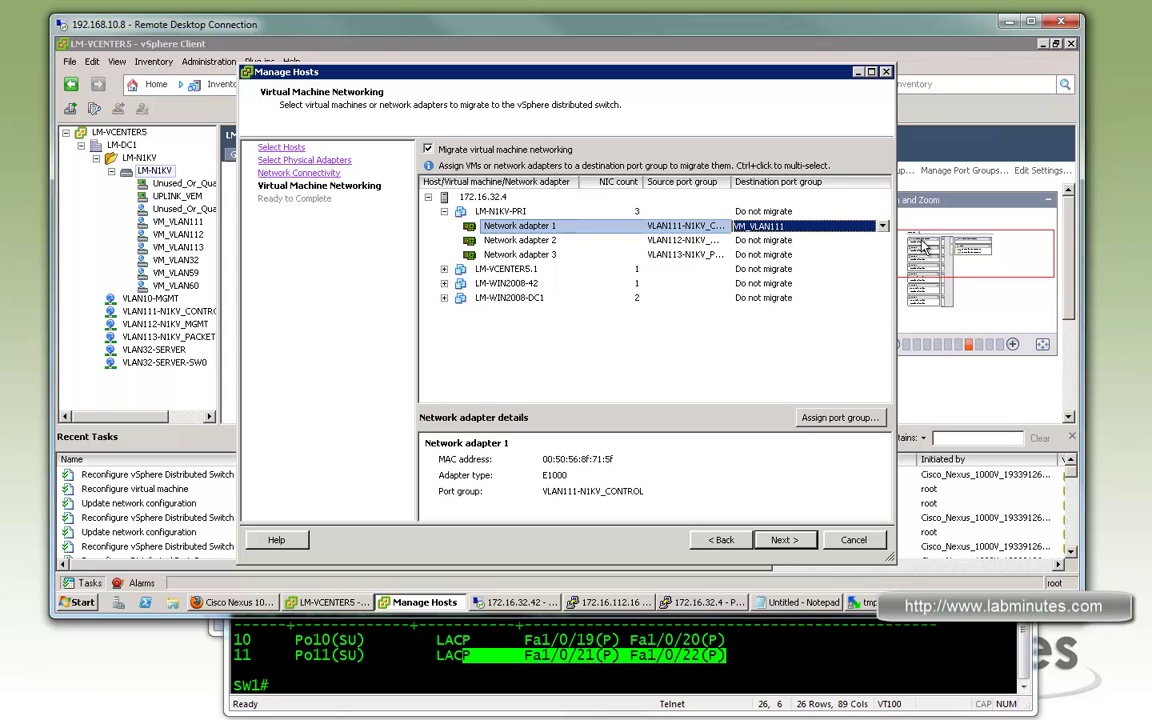
{"action": "left_click", "coordinate": [884, 241]}
{"action": "left_click", "coordinate": [884, 243]}
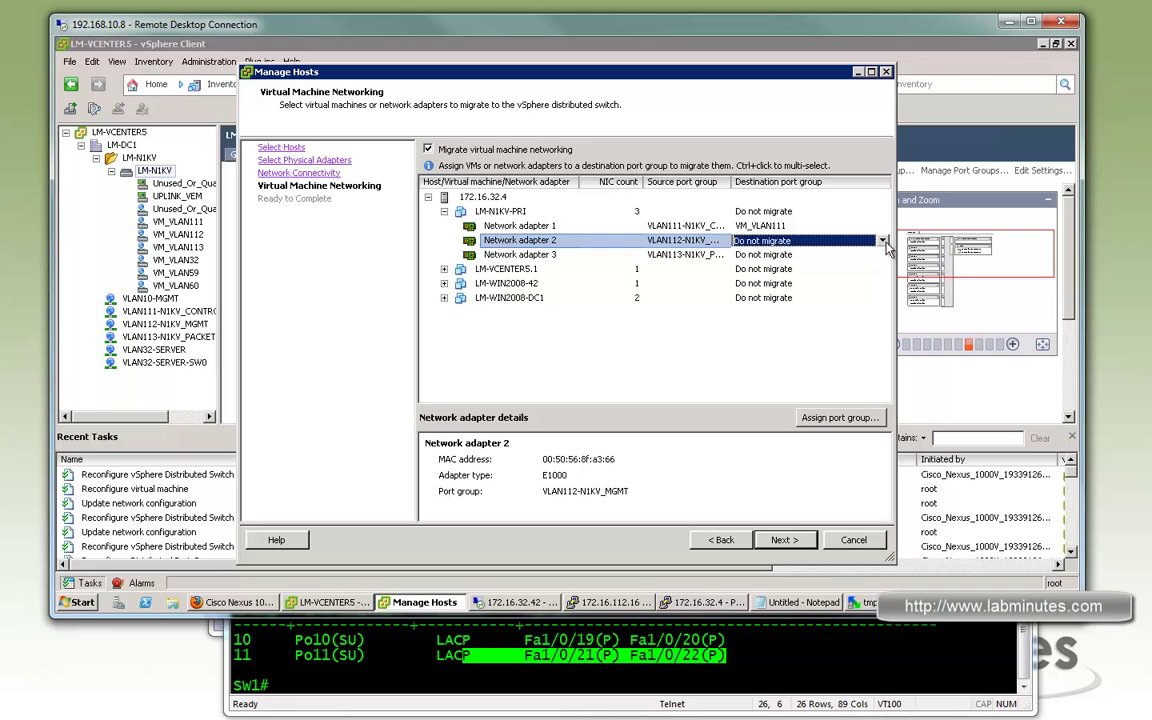
{"action": "left_click", "coordinate": [884, 243]}
{"action": "left_click", "coordinate": [786, 287]}
{"action": "left_click", "coordinate": [795, 254]}
{"action": "left_click", "coordinate": [882, 255]}
{"action": "left_click", "coordinate": [882, 255]}
{"action": "left_click", "coordinate": [772, 312]}
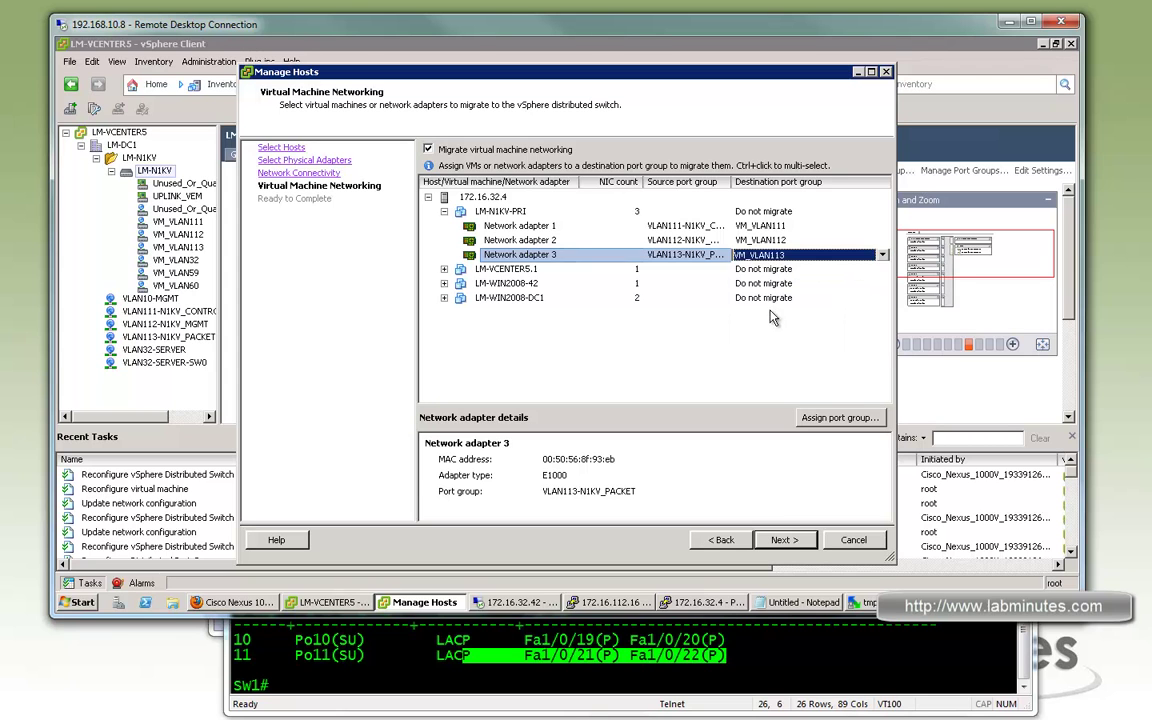
Send the LM-VCENTERS5.1 and LM-WIN2008-42 network adapters to VM_VLAN32
{"action": "left_click", "coordinate": [525, 270]}
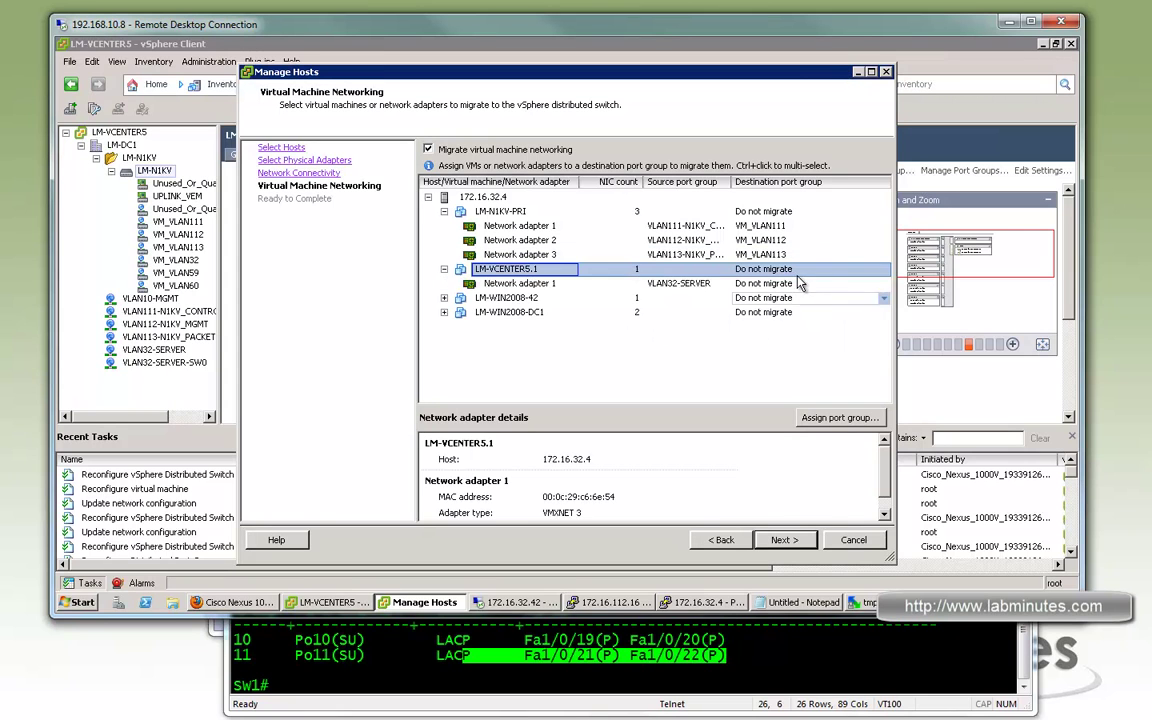
{"action": "left_click", "coordinate": [880, 285]}
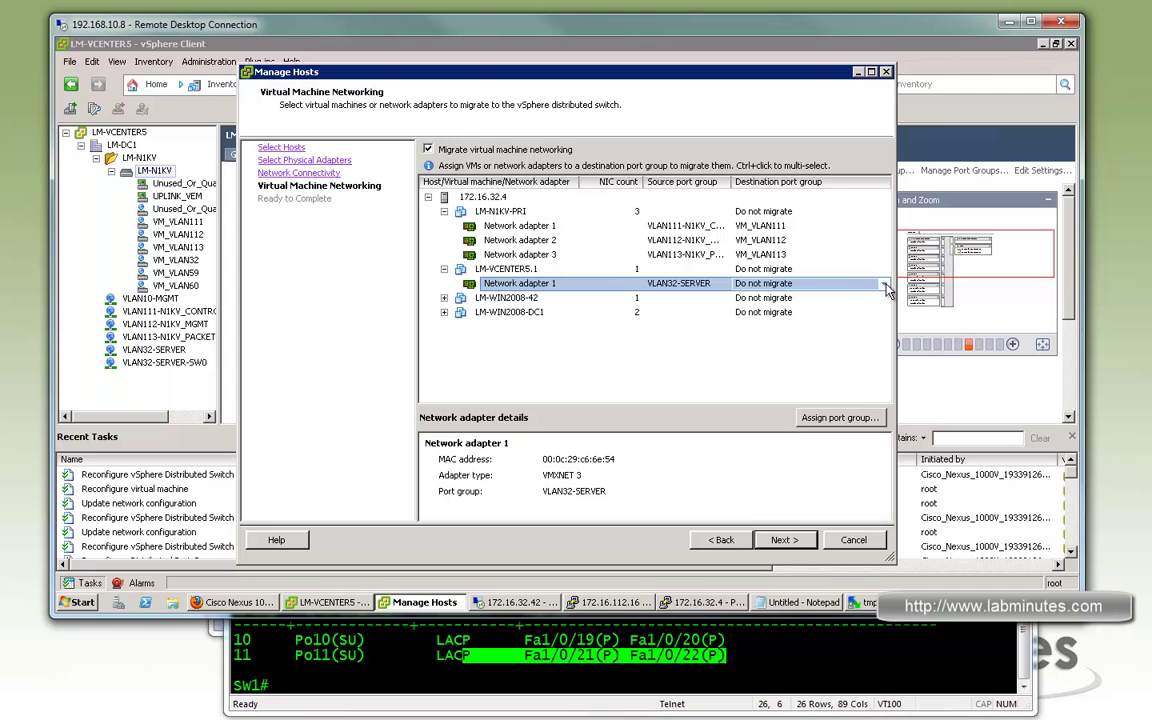
{"action": "left_click", "coordinate": [884, 286]}
{"action": "left_click", "coordinate": [884, 287]}
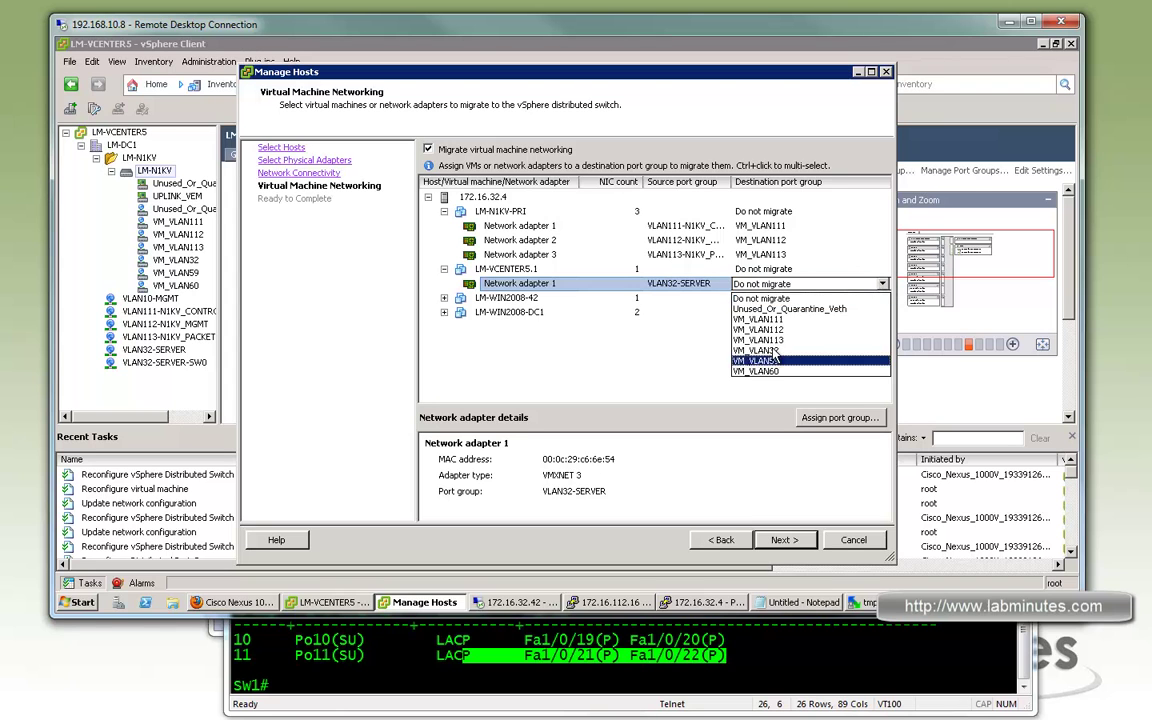
{"action": "left_click", "coordinate": [765, 357]}
{"action": "left_click", "coordinate": [444, 298]}
{"action": "left_click", "coordinate": [880, 313]}
{"action": "left_click", "coordinate": [884, 314]}
{"action": "left_click", "coordinate": [884, 315]}
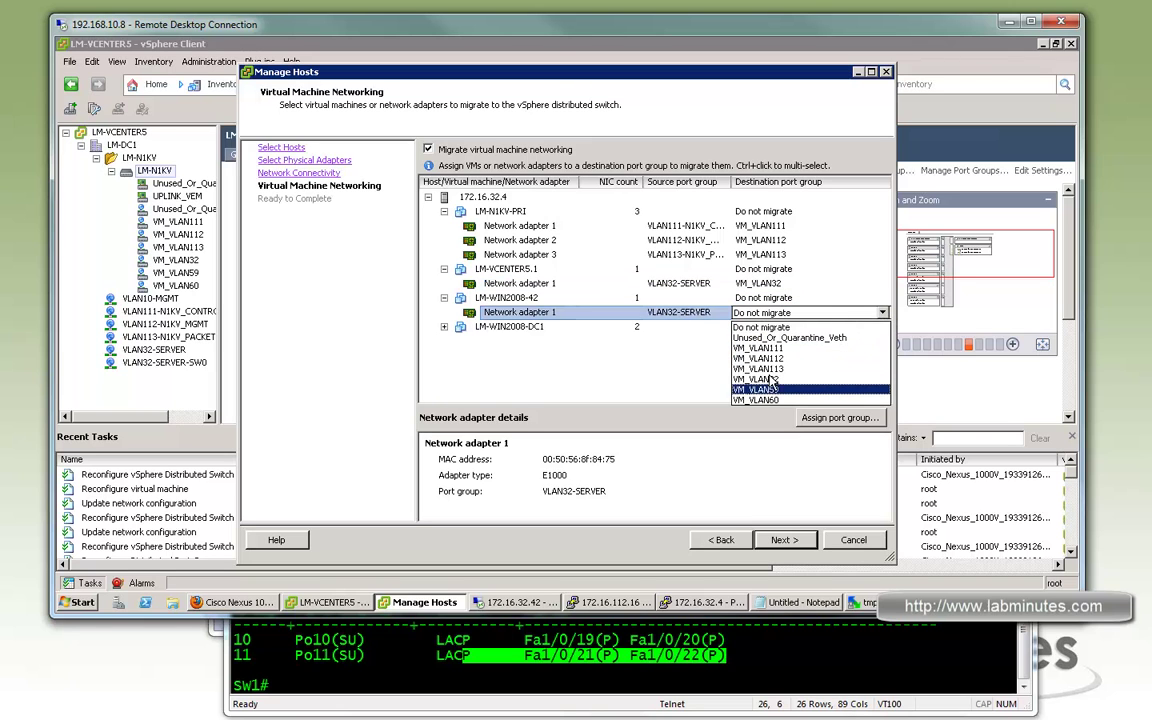
{"action": "left_click", "coordinate": [757, 379]}
Set LM-WIN2008-DC1's Network adapter 2 destination to VM_VLAN32
{"action": "left_click", "coordinate": [447, 330]}
{"action": "left_click", "coordinate": [445, 327]}
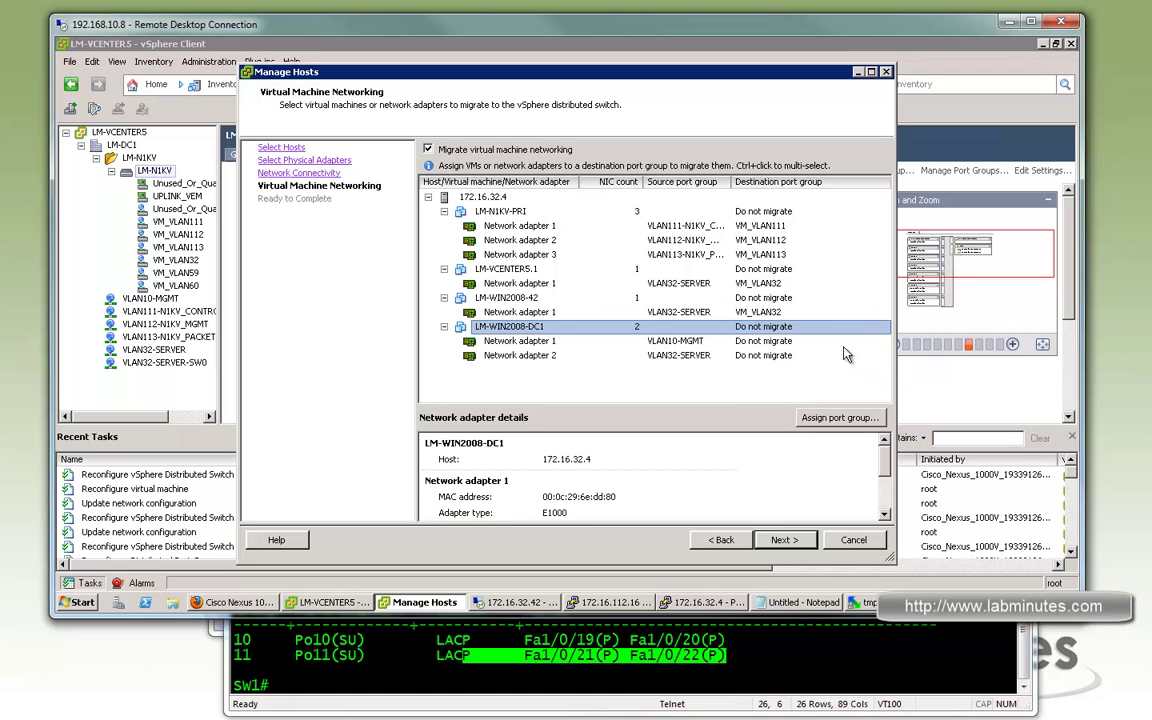
{"action": "left_click", "coordinate": [882, 357]}
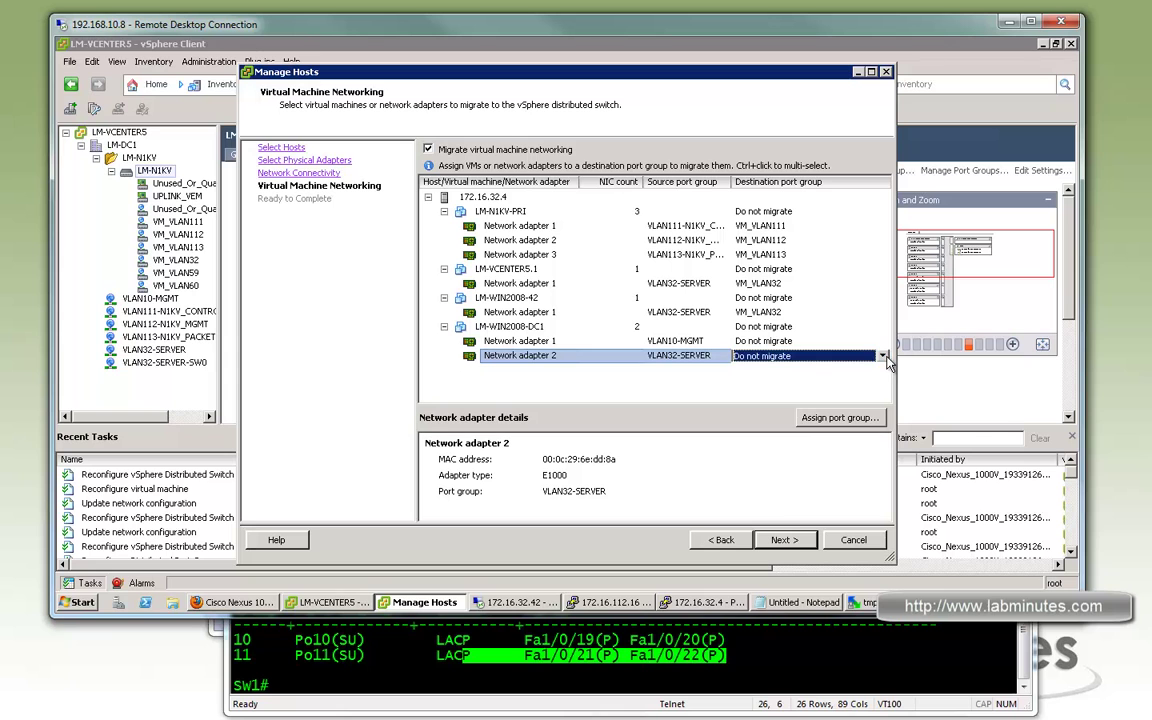
{"action": "left_click", "coordinate": [884, 357]}
{"action": "left_click", "coordinate": [760, 422]}
Review the Ready to Complete page and finish the Manage Hosts migration
{"action": "left_click", "coordinate": [797, 543]}
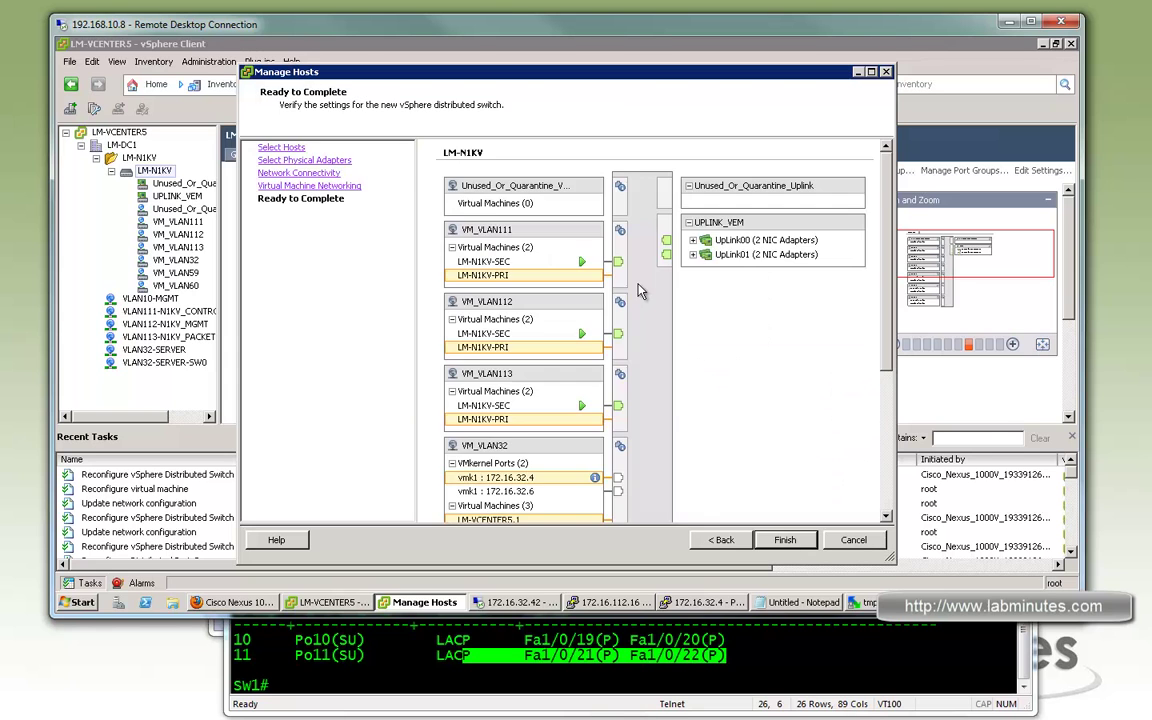
{"action": "left_click_drag", "start_coordinate": [884, 362], "coordinate": [778, 508]}
{"action": "left_click", "coordinate": [785, 540]}
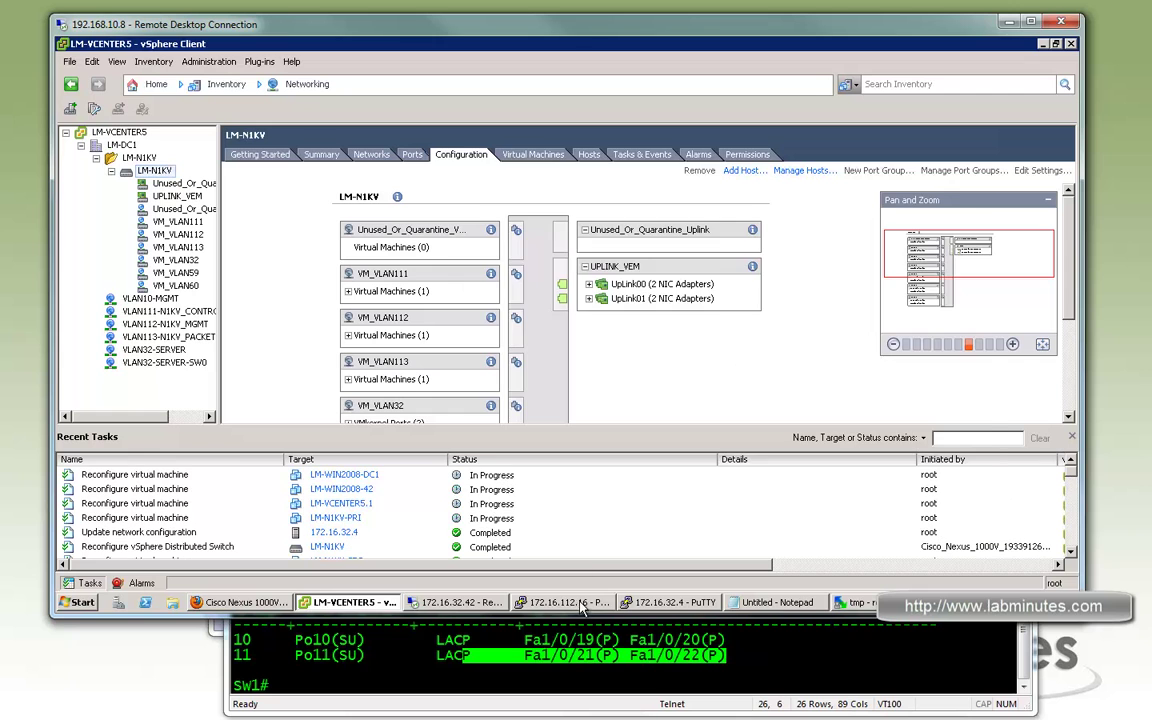
Refresh the LM-N1KV switch prompt and bring up the 172.16.32.42 remote desktop
{"action": "key", "text": "alt+Tab"}
{"action": "key", "text": "Return"}
{"action": "key", "text": "Return"}
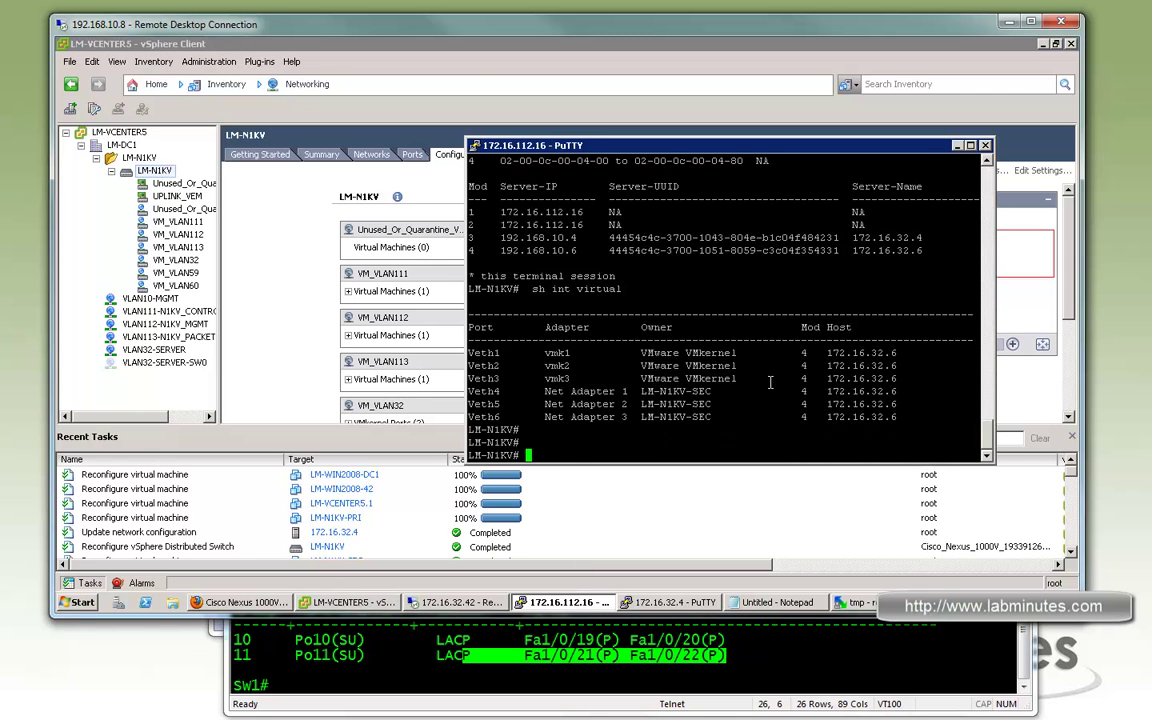
{"action": "left_click", "coordinate": [455, 602]}
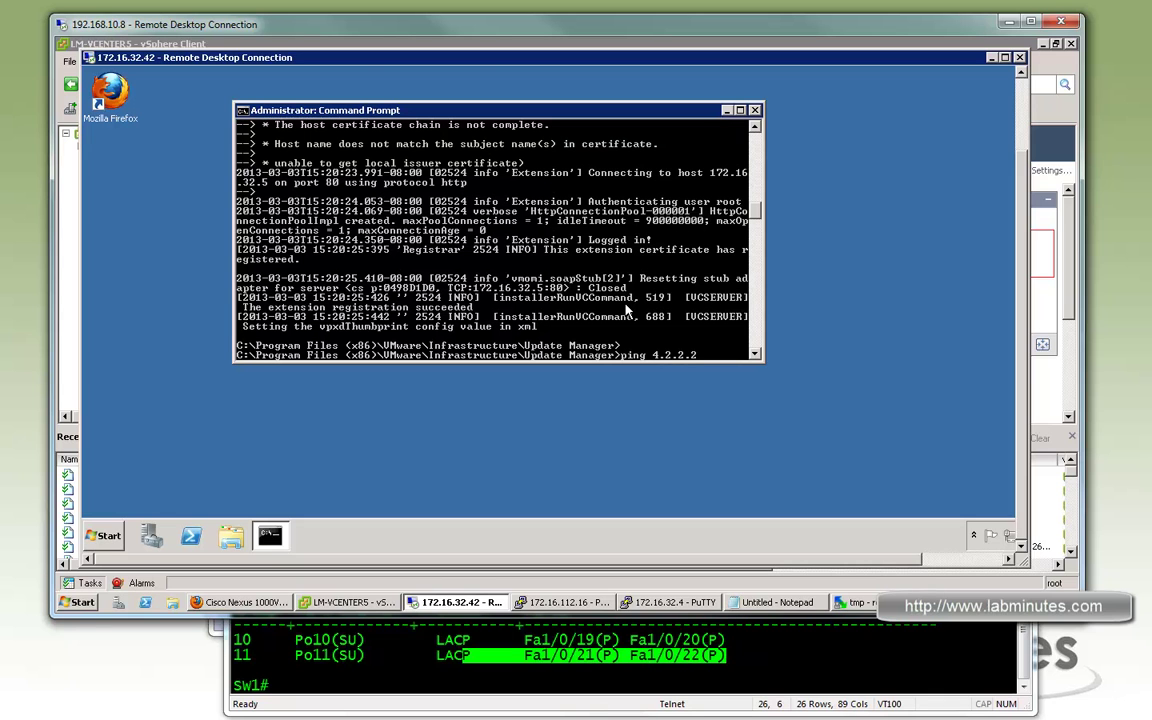
Start a continuous 'ping 4.2.2.2 -t', move its window aside, and bring up the LM-N1KV session
{"action": "type", "text": "-t"}
{"action": "key", "text": "Return"}
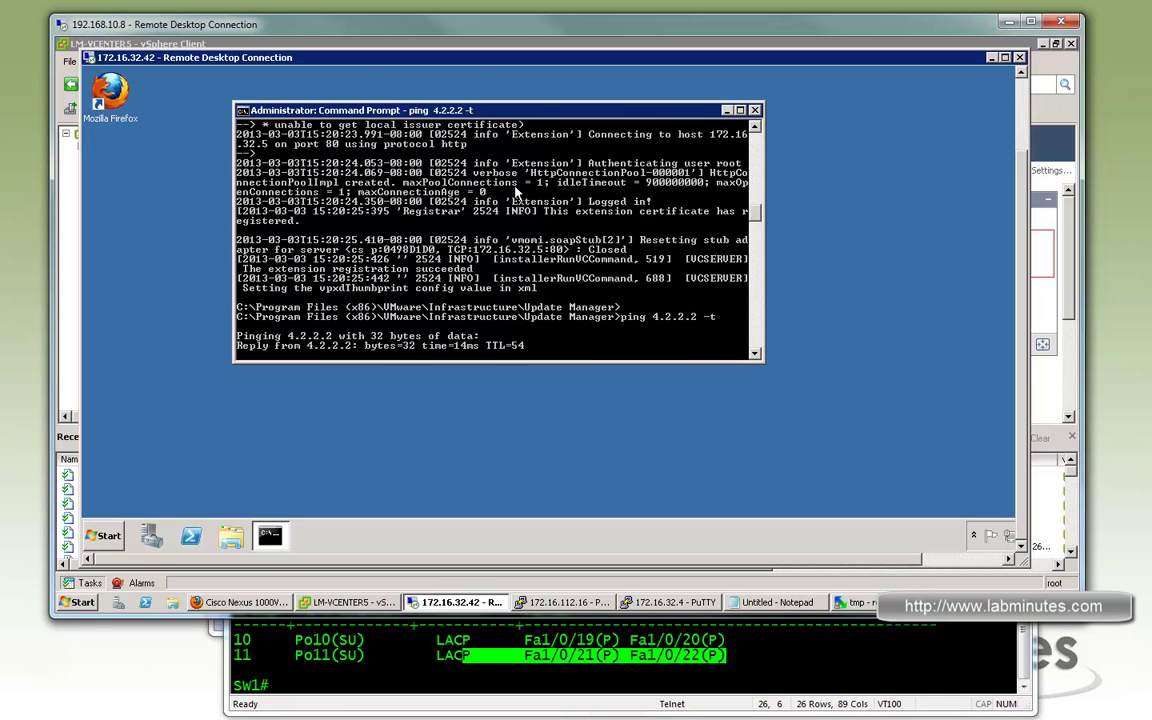
{"action": "left_click_drag", "start_coordinate": [600, 110], "coordinate": [521, 149]}
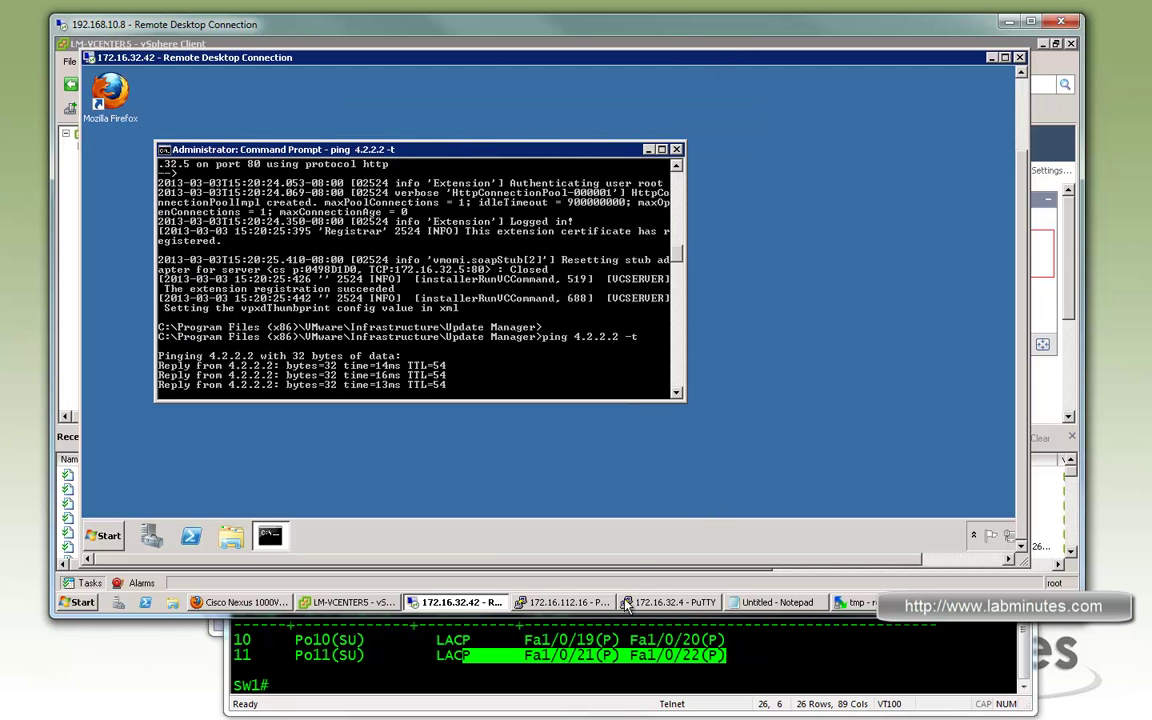
{"action": "left_click", "coordinate": [659, 605]}
{"action": "left_click", "coordinate": [603, 550]}
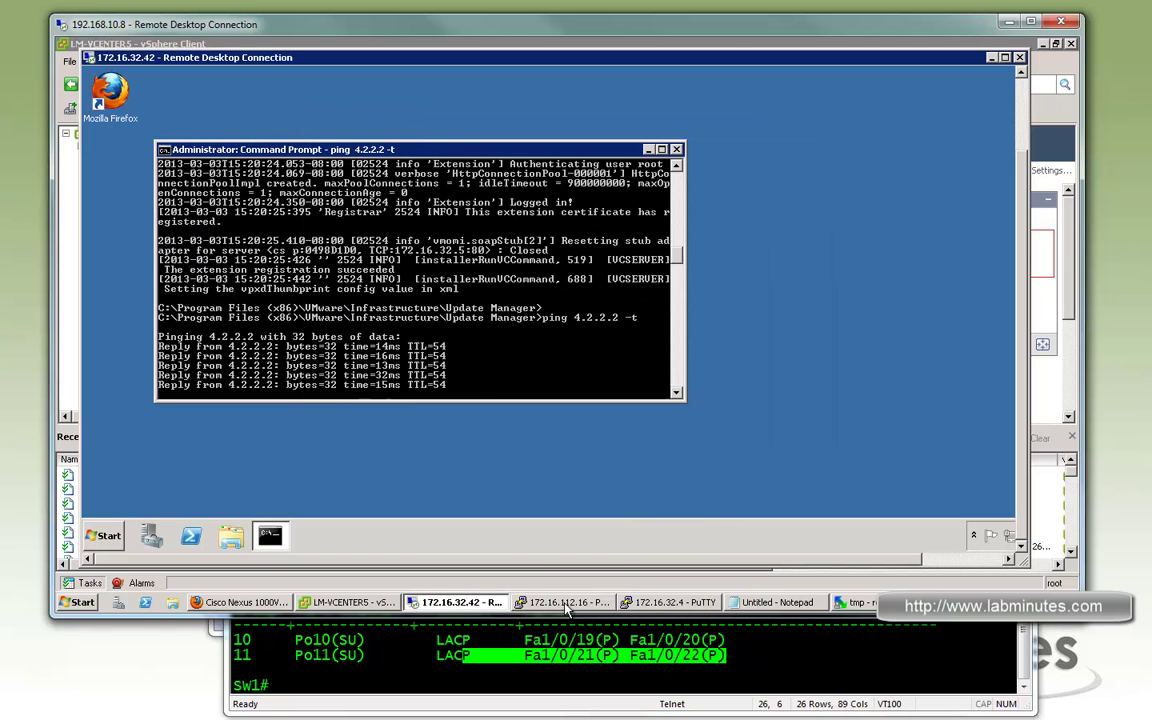
{"action": "left_click", "coordinate": [560, 602]}
Run 'sh int vir' and highlight Veth7–Veth15 on host 172.16.32.4, then return to vSphere
{"action": "type", "text": "sh "}
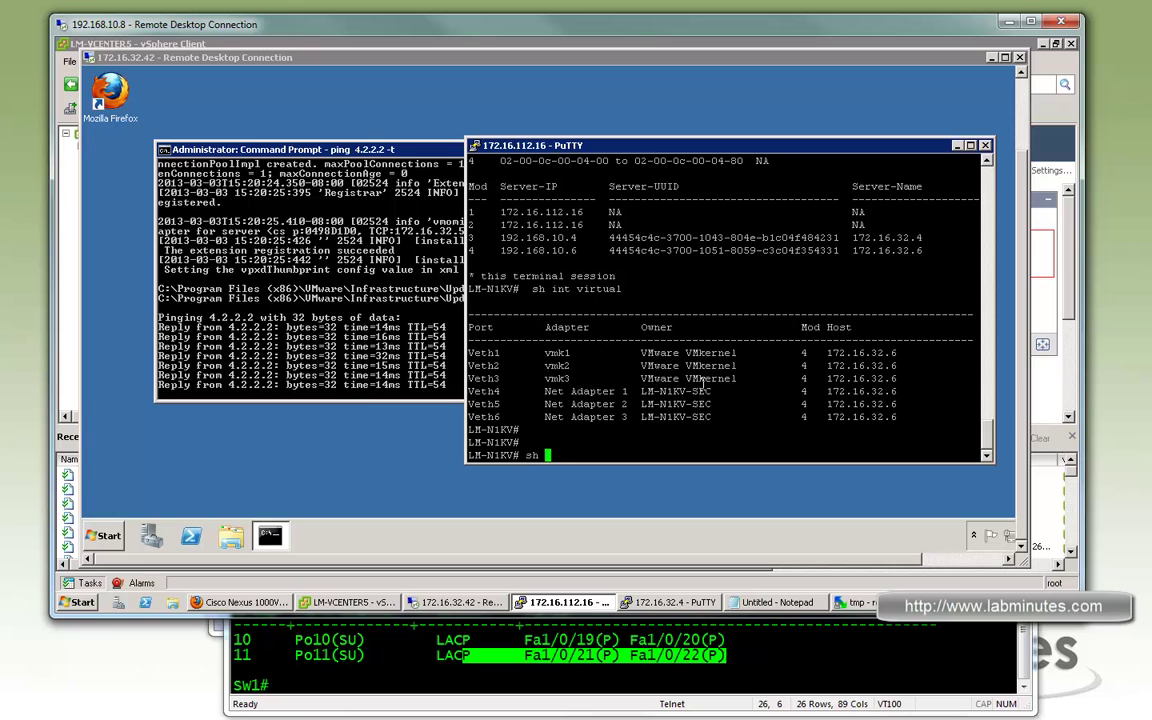
{"action": "type", "text": "int vir"}
{"action": "key", "text": "Return"}
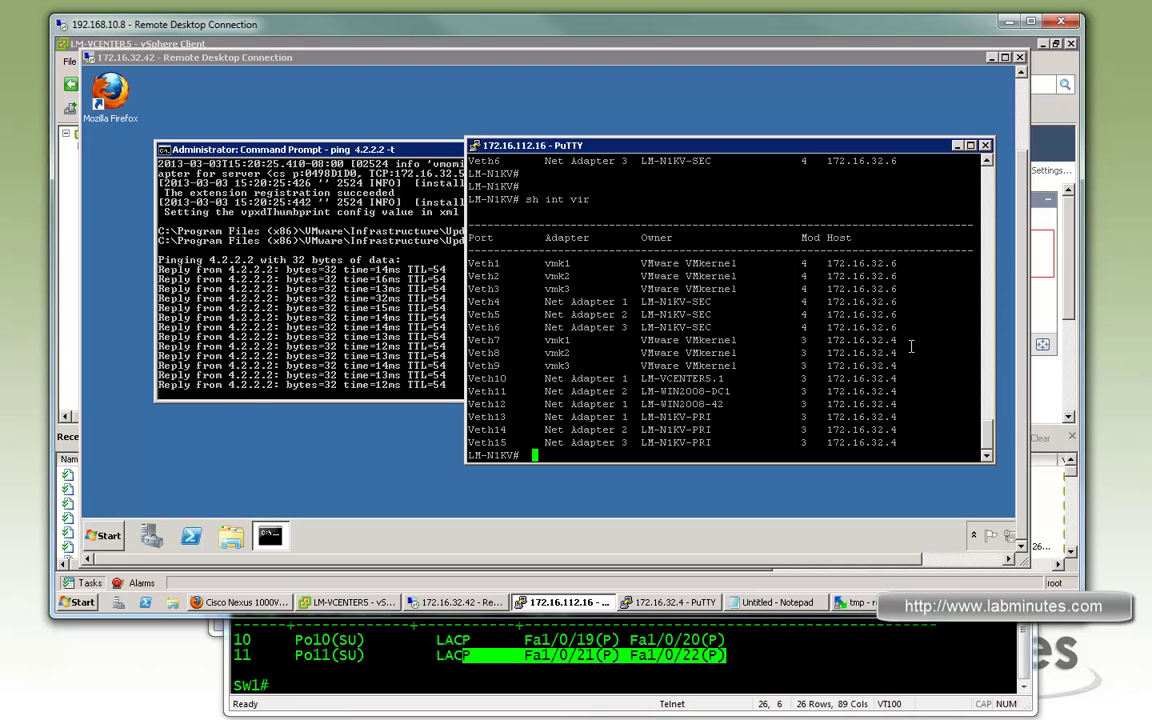
{"action": "left_click_drag", "start_coordinate": [904, 440], "coordinate": [470, 341]}
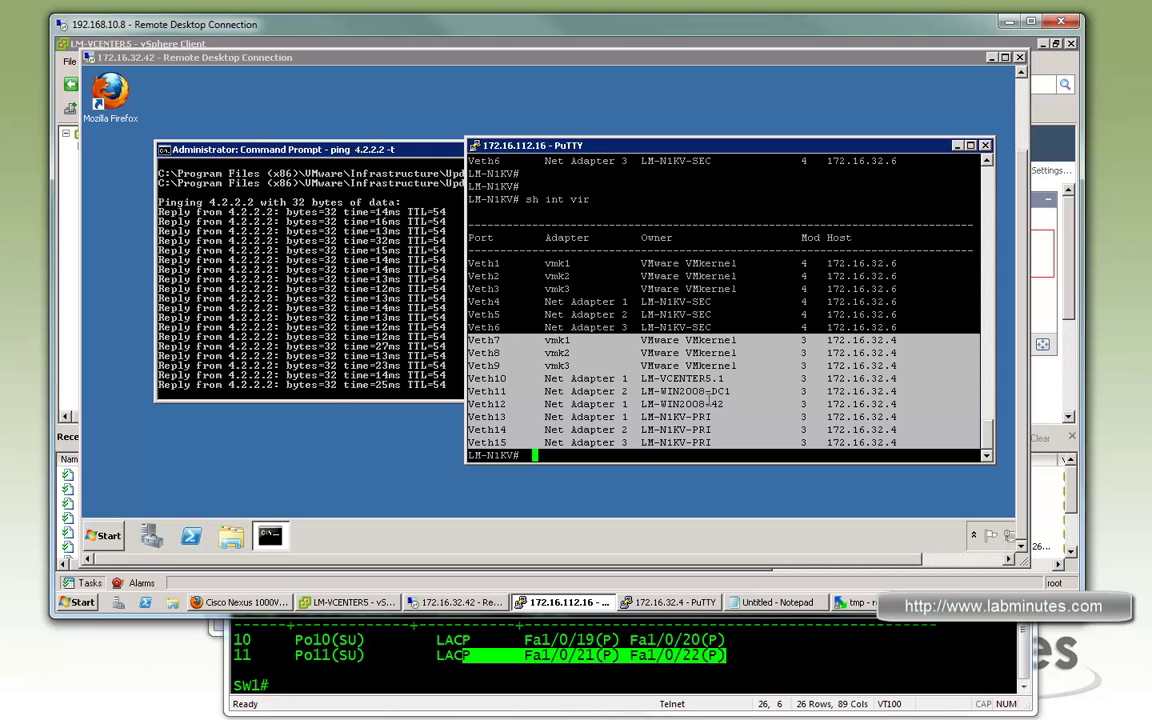
{"action": "left_click", "coordinate": [738, 352]}
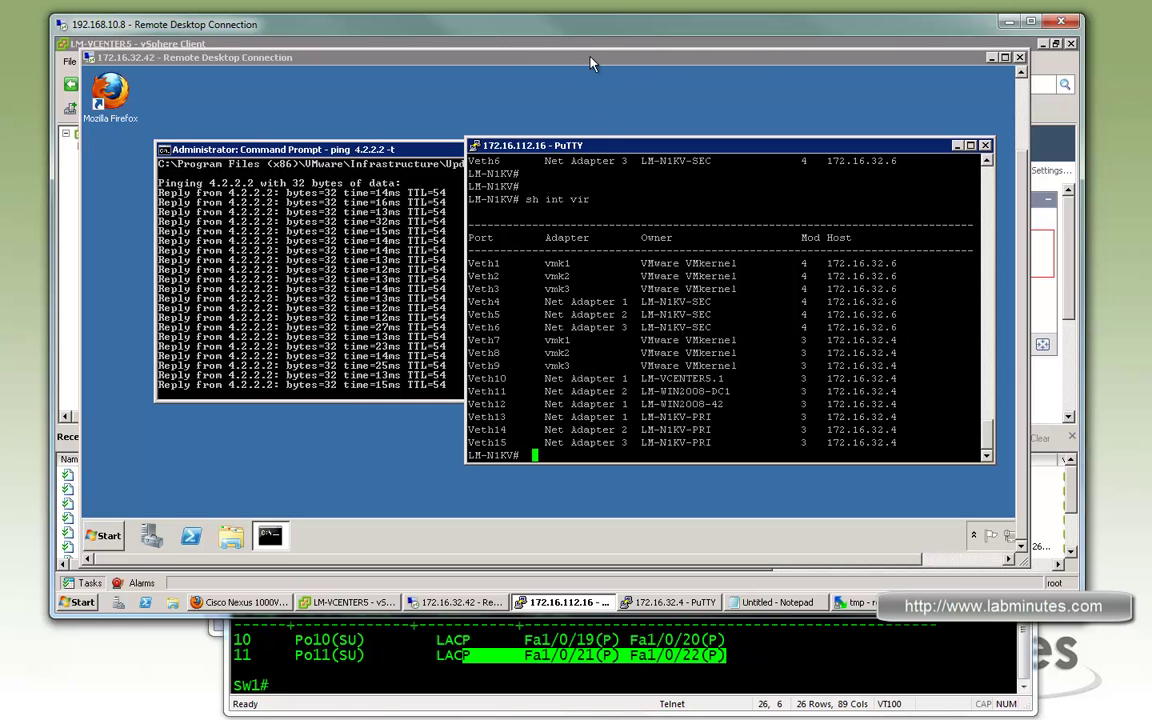
{"action": "left_click", "coordinate": [560, 44]}
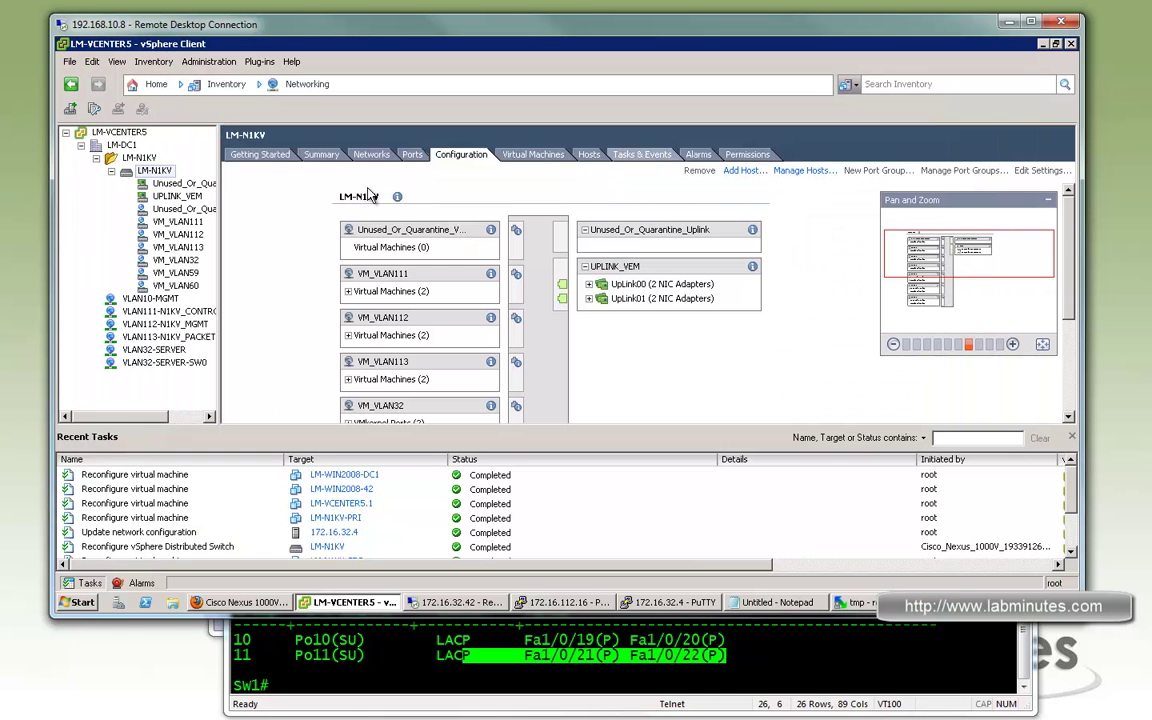
Open host 172.16.32.4's standard switch networking from the Hosts and Clusters view
{"action": "left_click", "coordinate": [307, 86]}
{"action": "left_click", "coordinate": [310, 113]}
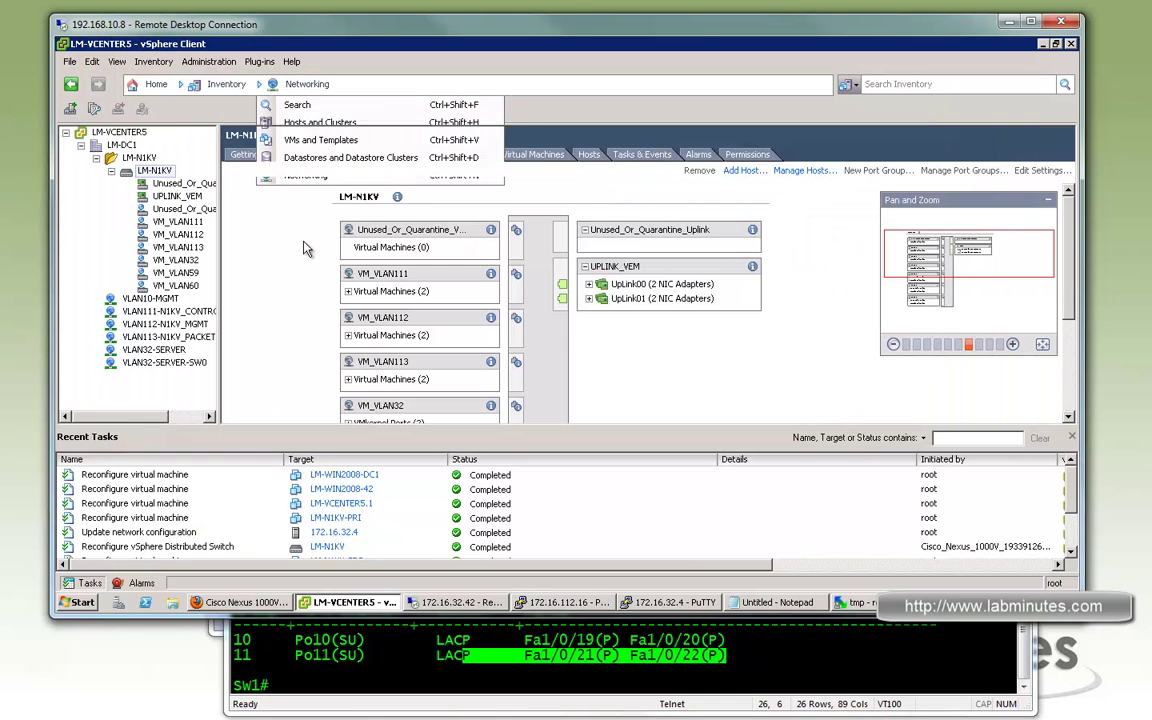
{"action": "left_click", "coordinate": [146, 158]}
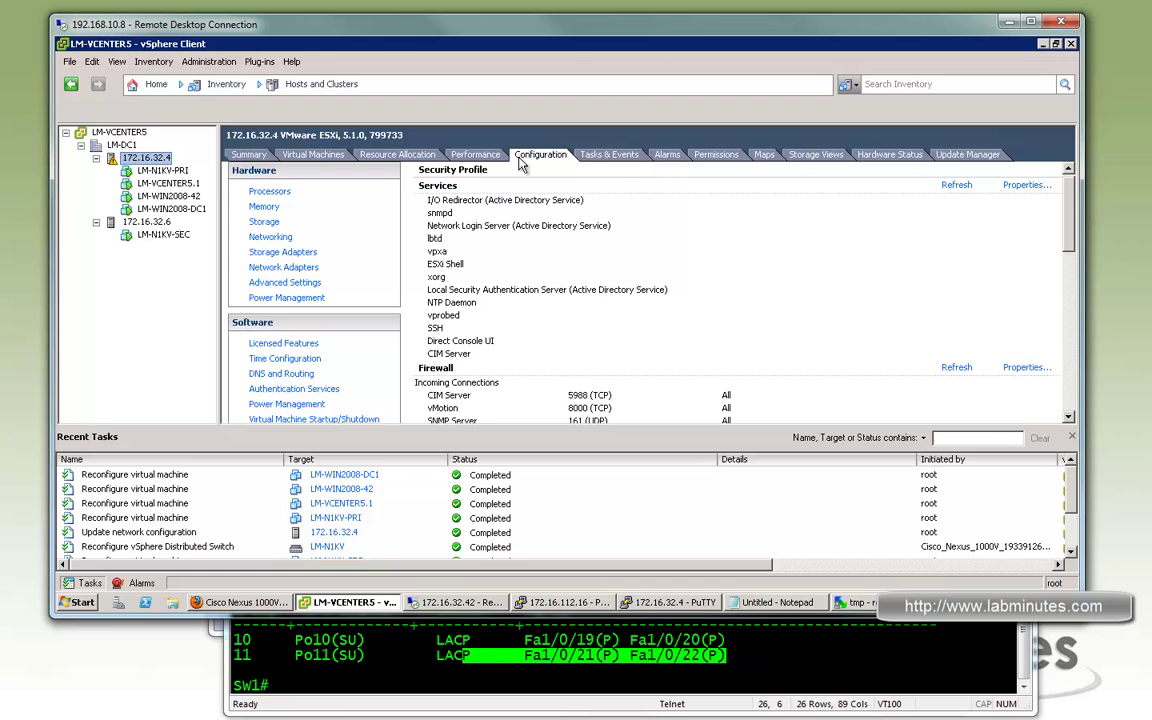
{"action": "left_click", "coordinate": [280, 238]}
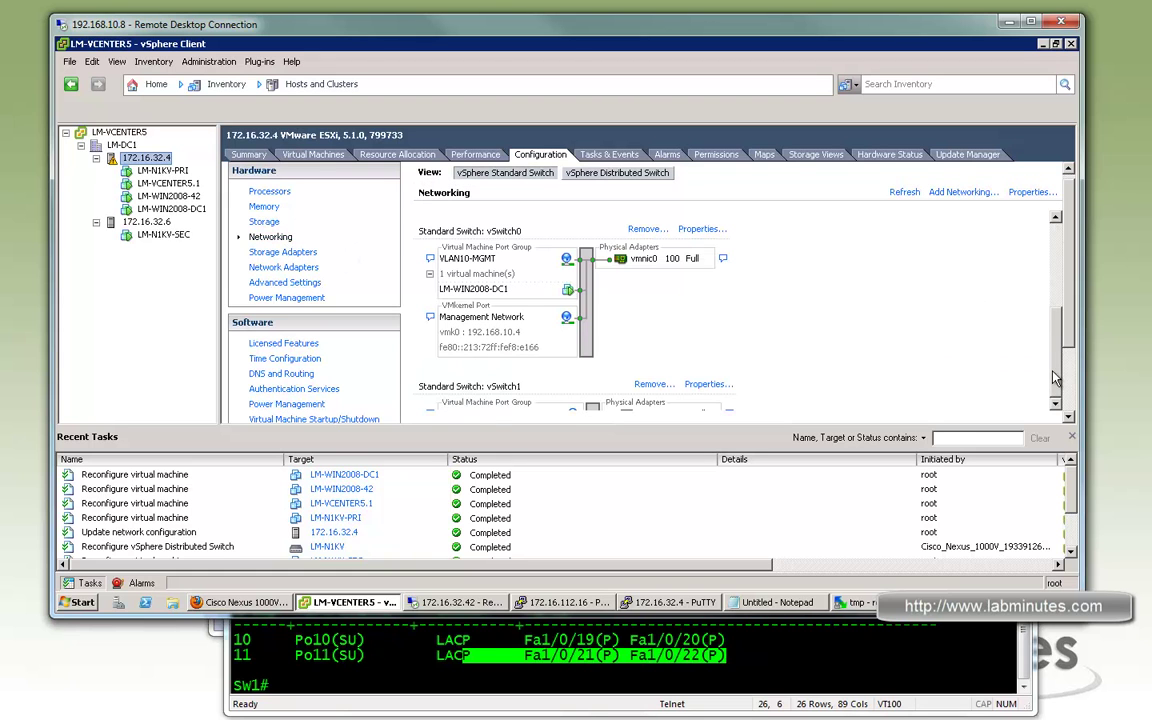
{"action": "scroll", "coordinate": [440, 190], "scroll_direction": "down", "scroll_amount": 3}
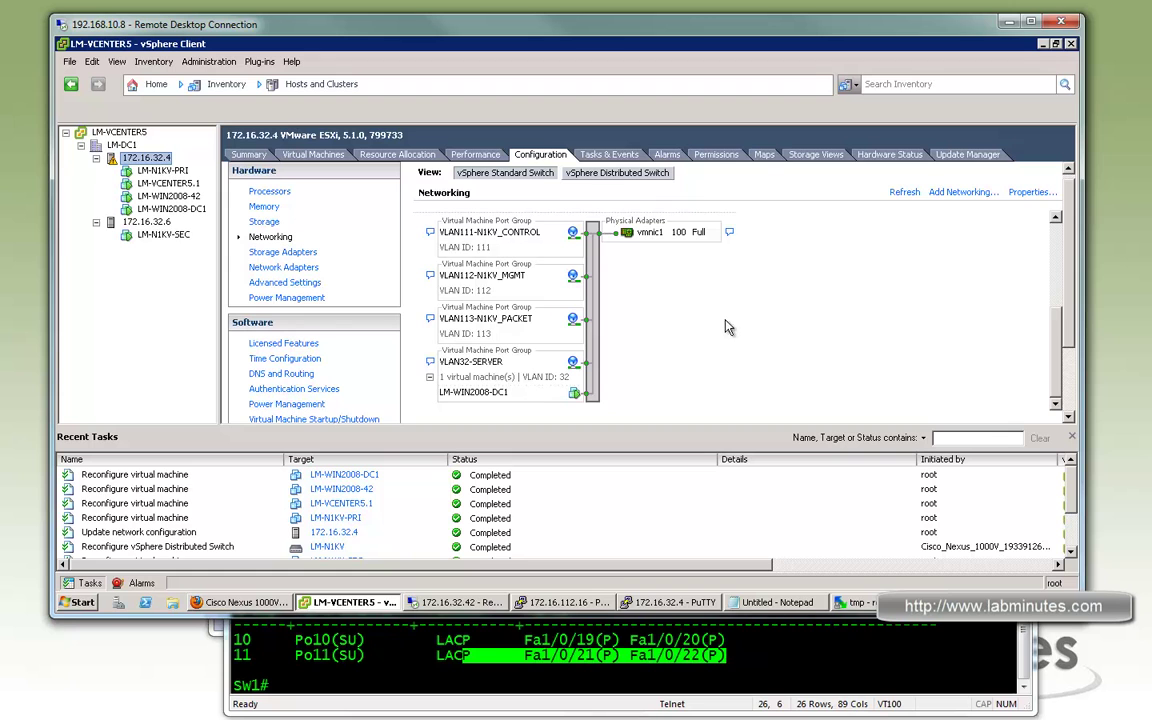
Inspect 172.16.32.4's LM-N1KV ports, three VMs on VM_VLAN32, then select host 172.16.32.6
{"action": "left_click", "coordinate": [615, 172]}
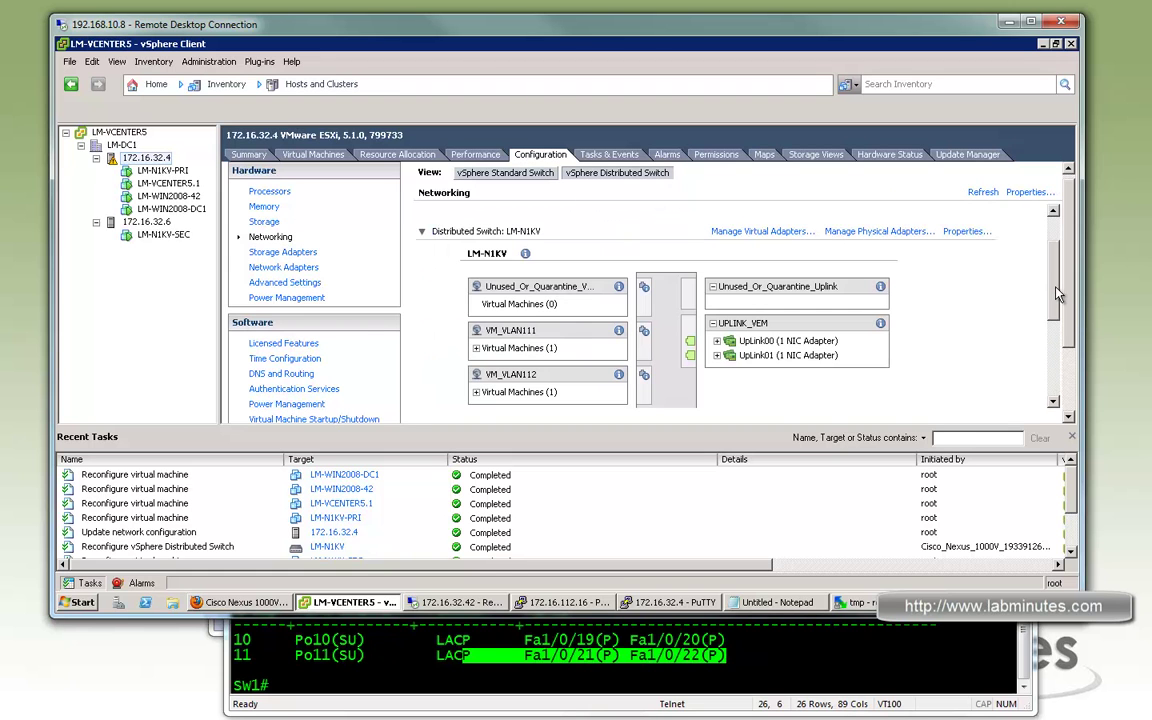
{"action": "scroll", "coordinate": [620, 323], "scroll_direction": "down", "scroll_amount": 5}
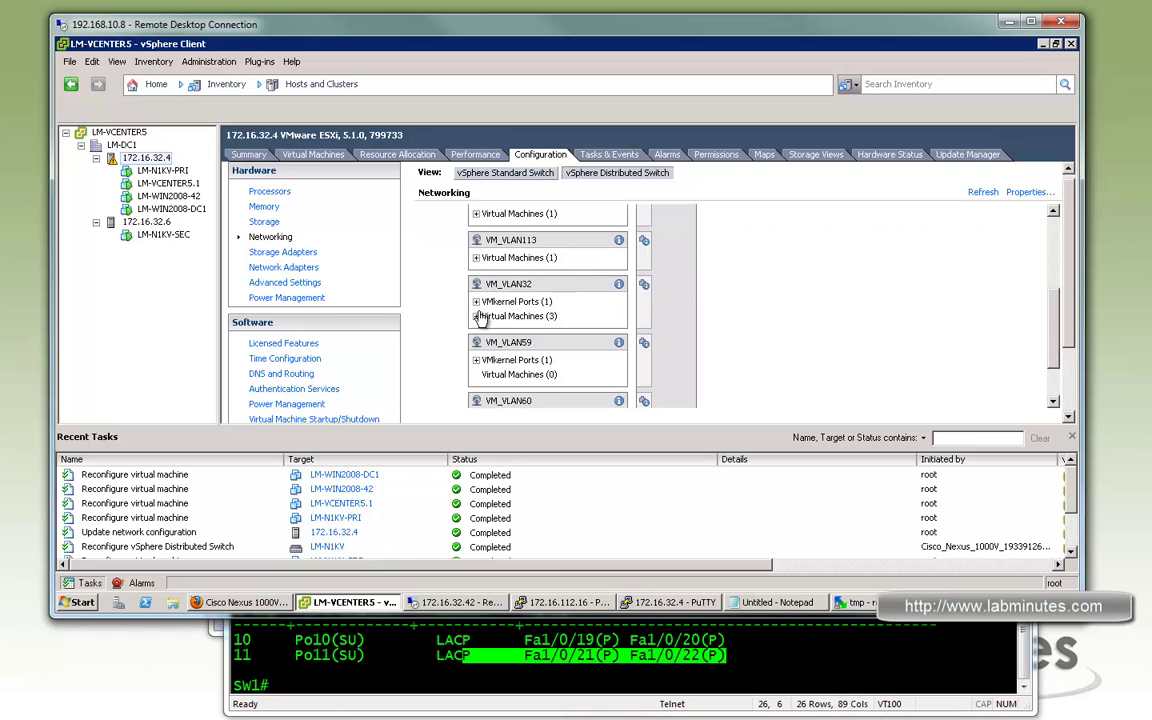
{"action": "scroll", "coordinate": [430, 290], "scroll_direction": "up", "scroll_amount": 5}
{"action": "left_click", "coordinate": [476, 313]}
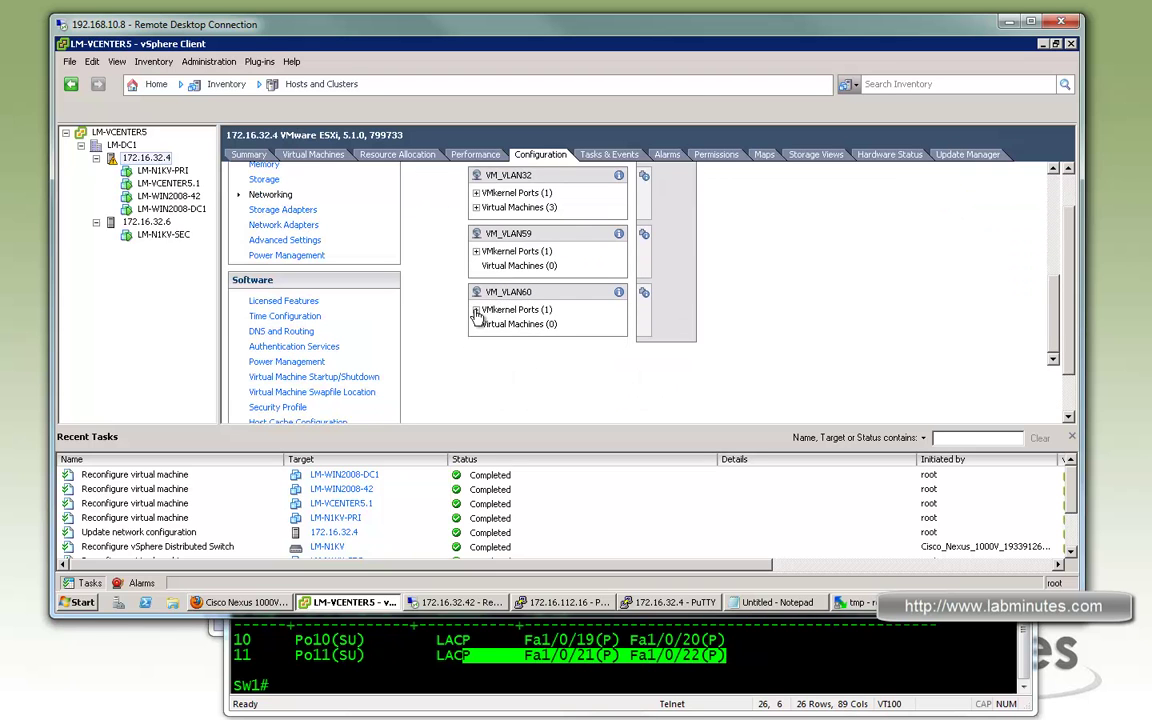
{"action": "scroll", "coordinate": [560, 303], "scroll_direction": "down", "scroll_amount": 5}
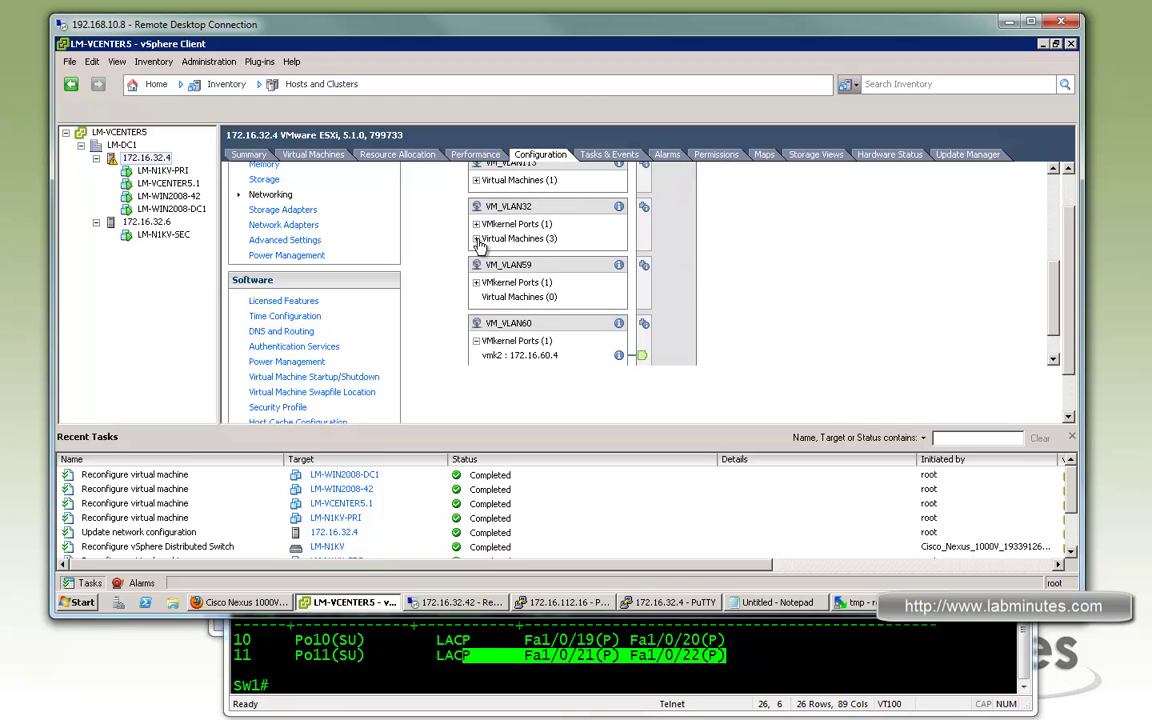
{"action": "scroll", "coordinate": [540, 320], "scroll_direction": "down", "scroll_amount": 5}
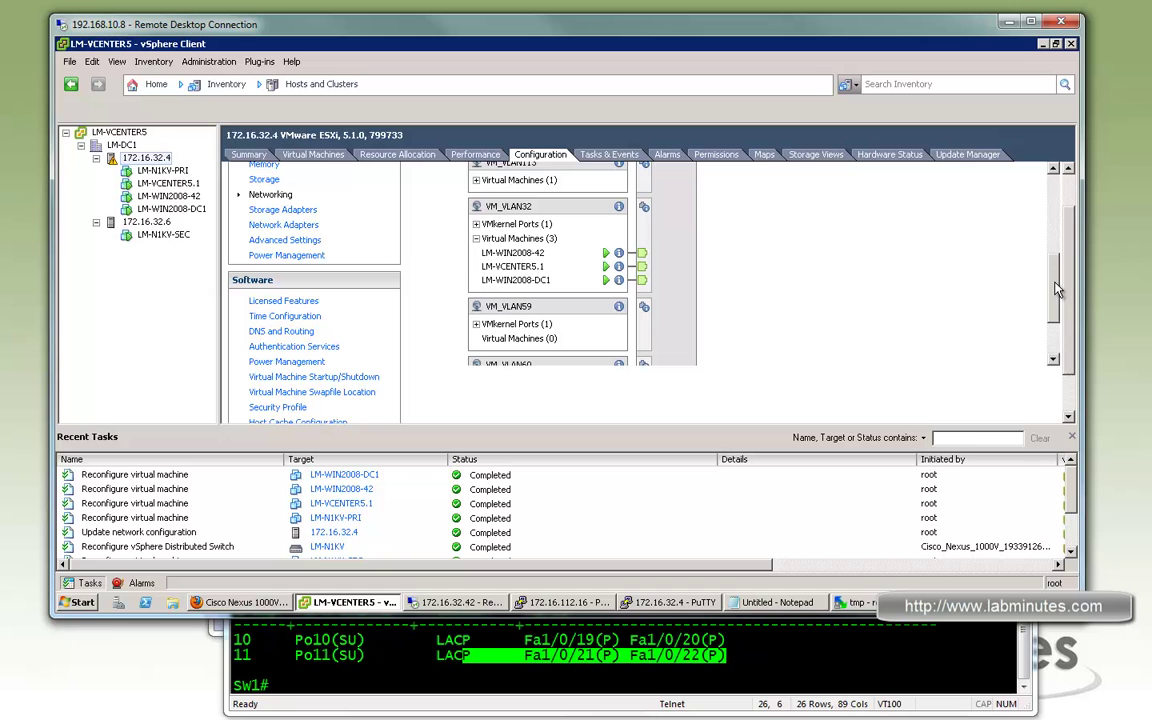
{"action": "left_click", "coordinate": [146, 221]}
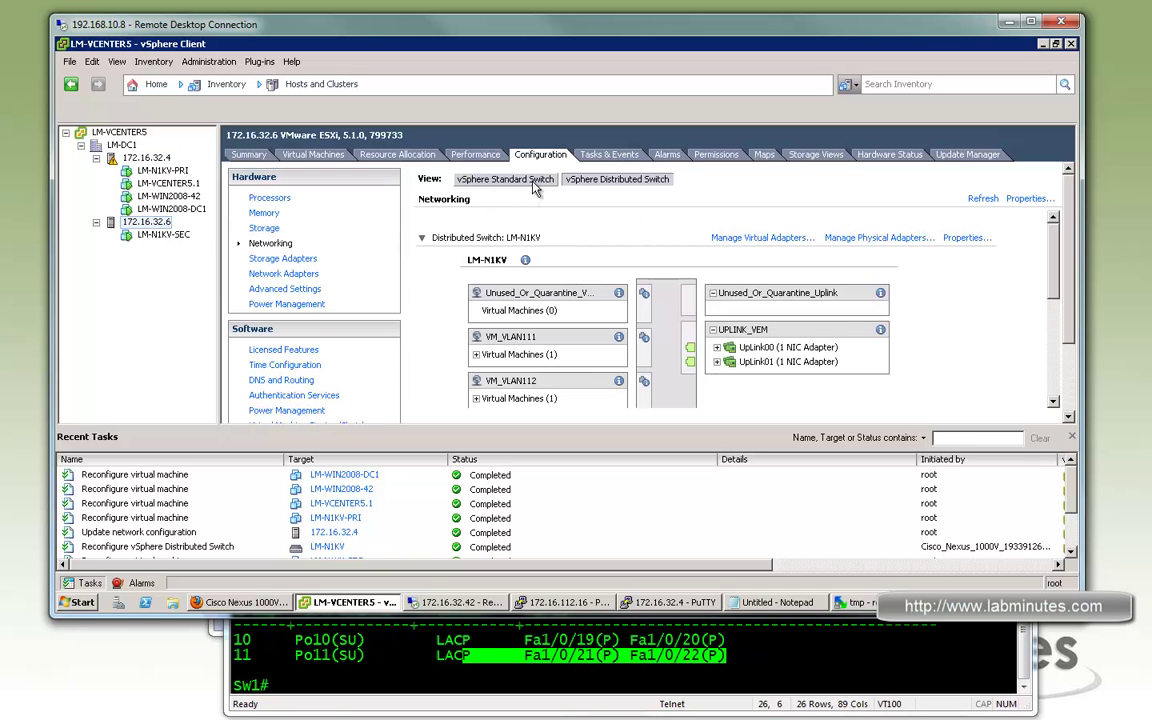
Check host 172.16.32.6's vSwitch1 and LM-N1KV distributed switch, then return to the running ping
{"action": "left_click", "coordinate": [478, 177]}
{"action": "scroll", "coordinate": [1056, 326], "scroll_direction": "down", "scroll_amount": 3}
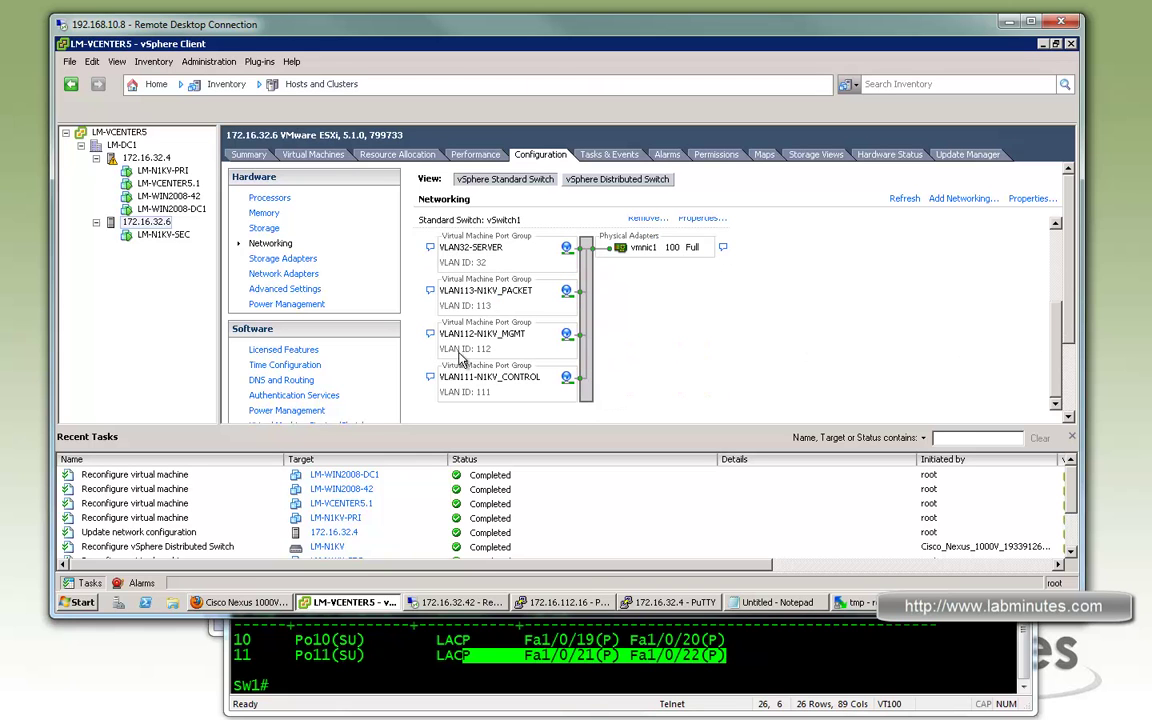
{"action": "left_click", "coordinate": [605, 179]}
{"action": "left_click_drag", "start_coordinate": [1056, 262], "coordinate": [1062, 300]}
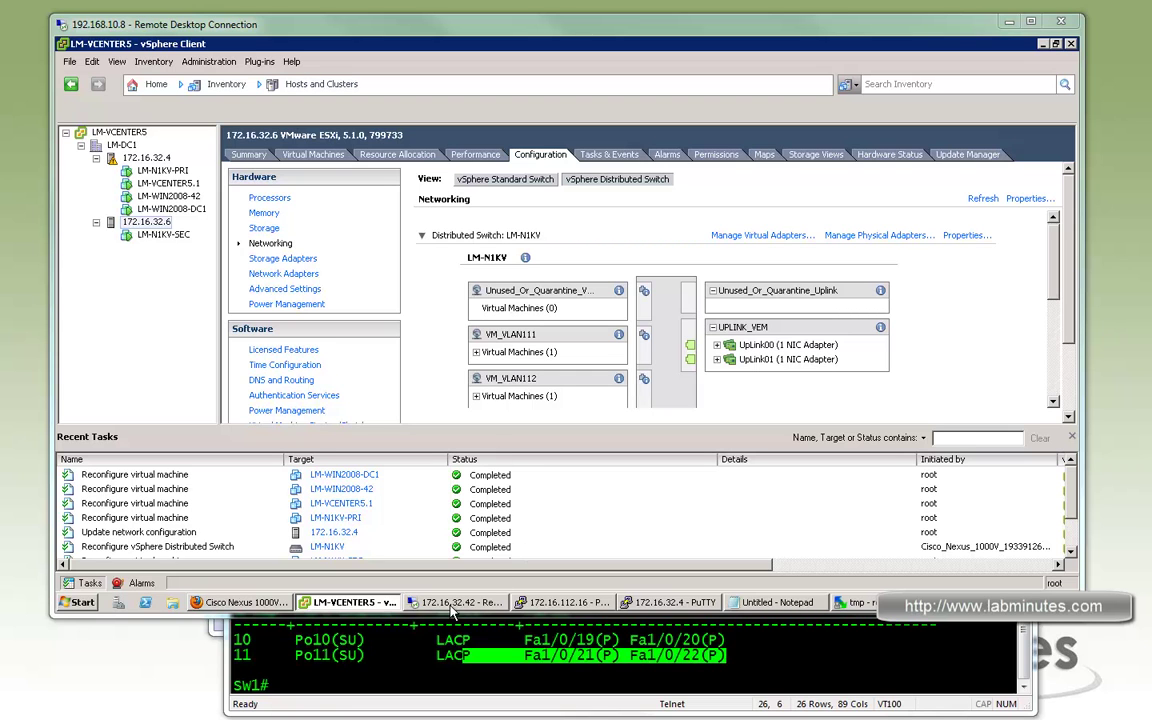
{"action": "left_click", "coordinate": [462, 602]}
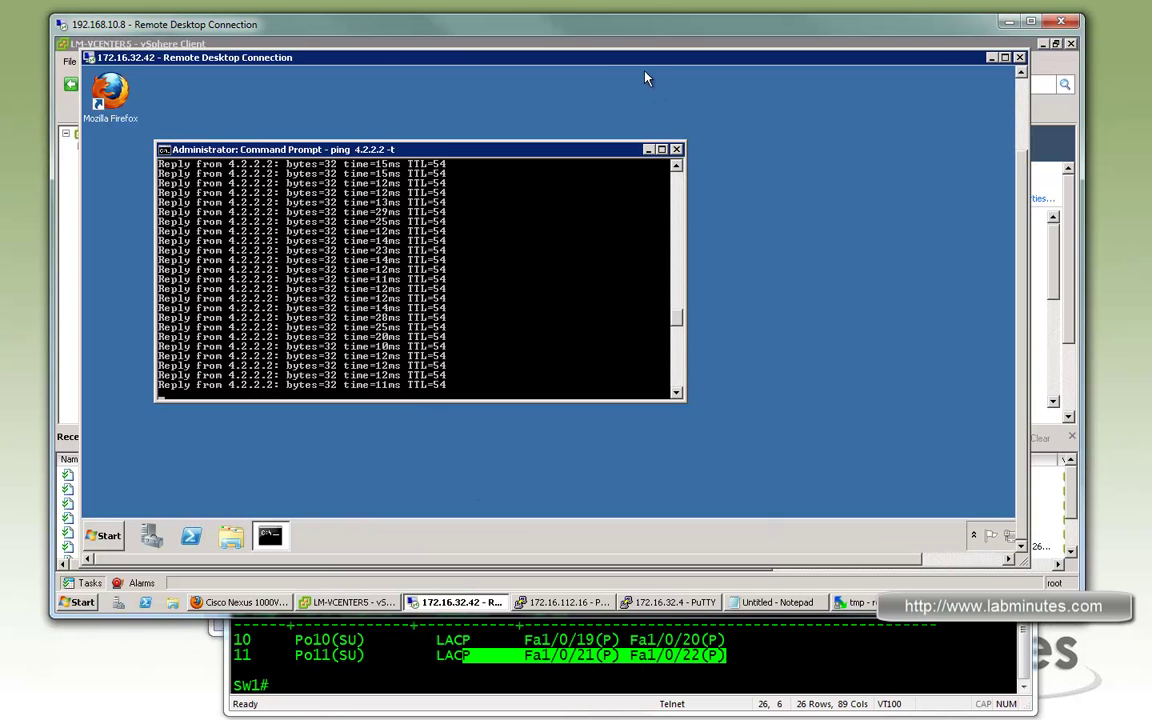
Rearrange the windows and start migrating LM-WIN2008-42 to another host
{"action": "left_click_drag", "start_coordinate": [546, 58], "coordinate": [577, 70]}
{"action": "left_click_drag", "start_coordinate": [972, 511], "coordinate": [1020, 545]}
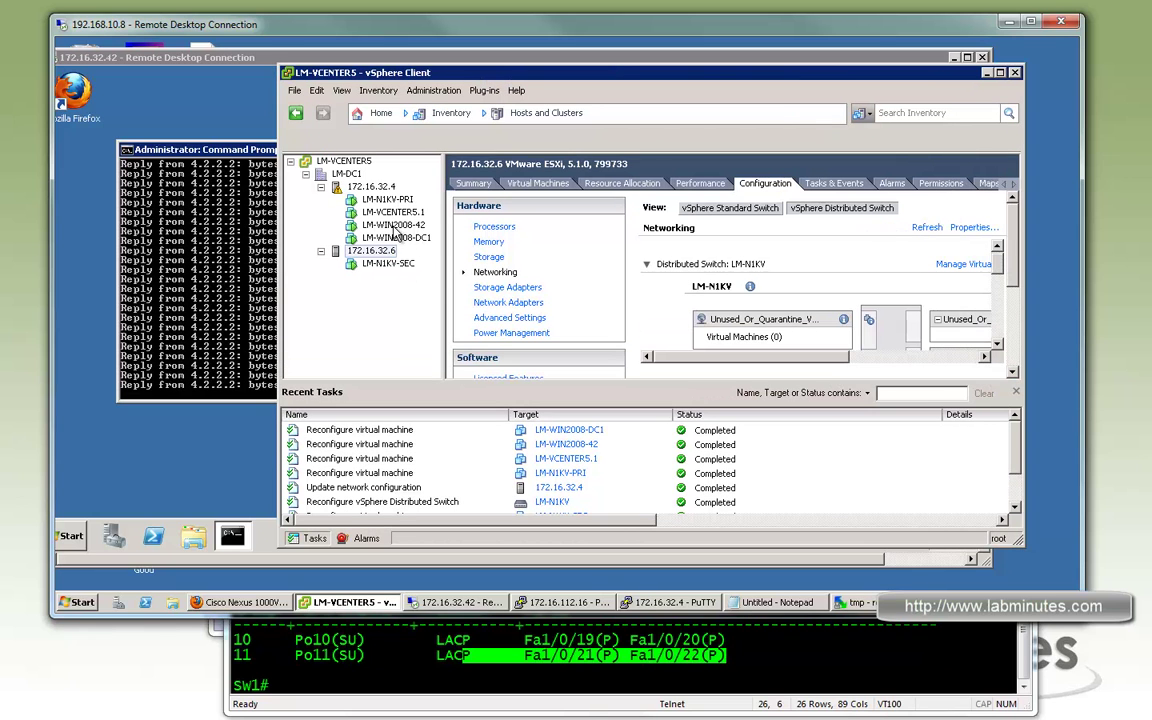
{"action": "right_click", "coordinate": [393, 227]}
{"action": "left_click", "coordinate": [370, 250]}
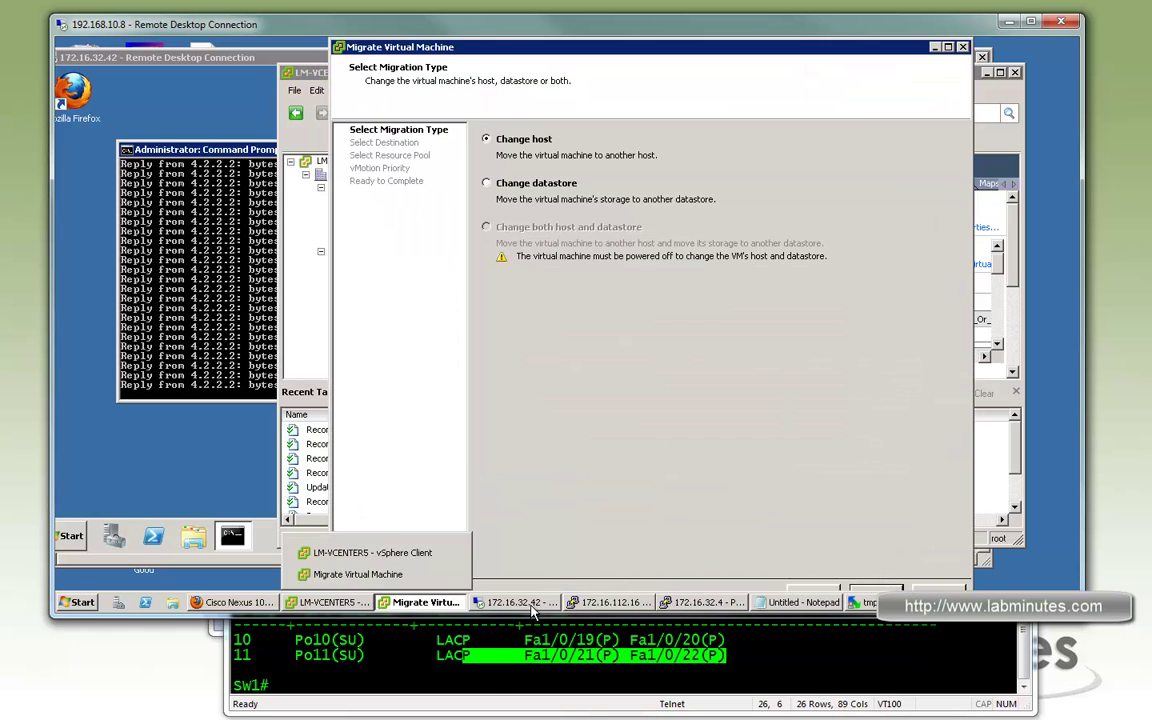
Bring the LM-N1KV terminal forward and enter 'sh int vir | in 42'
{"action": "left_click", "coordinate": [530, 603]}
{"action": "left_click", "coordinate": [515, 602]}
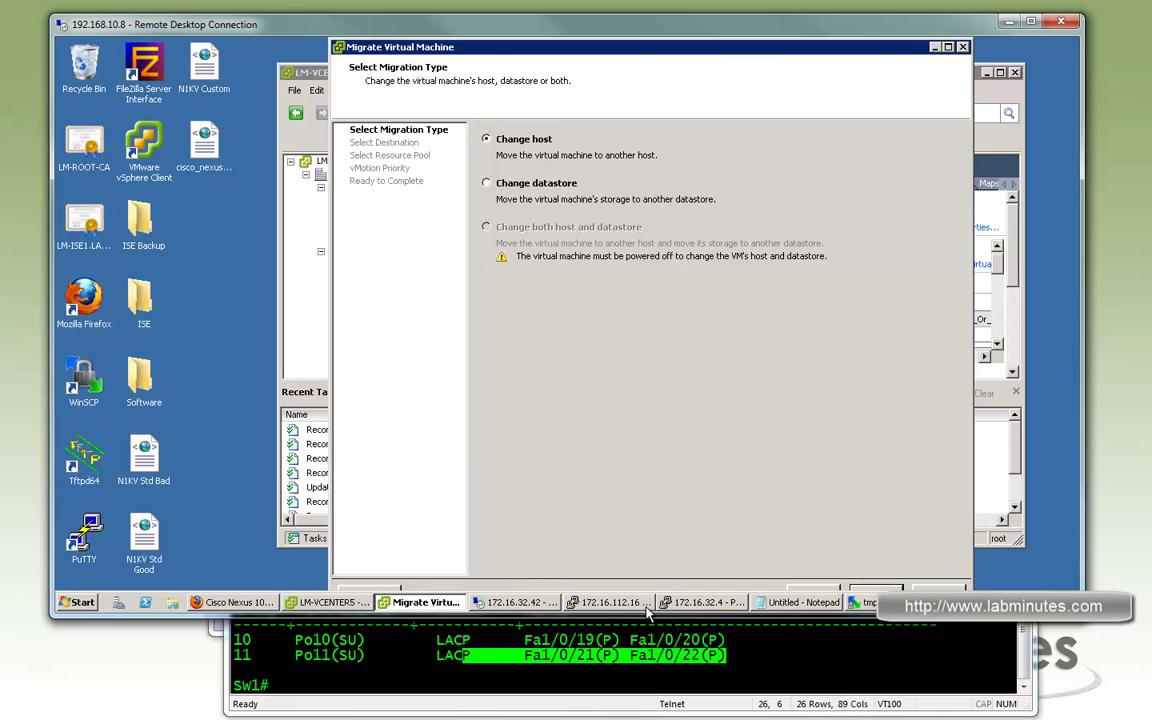
{"action": "left_click", "coordinate": [610, 602]}
{"action": "double_click", "coordinate": [790, 433]}
{"action": "left_click", "coordinate": [757, 446]}
{"action": "type", "text": "sh int vir | "}
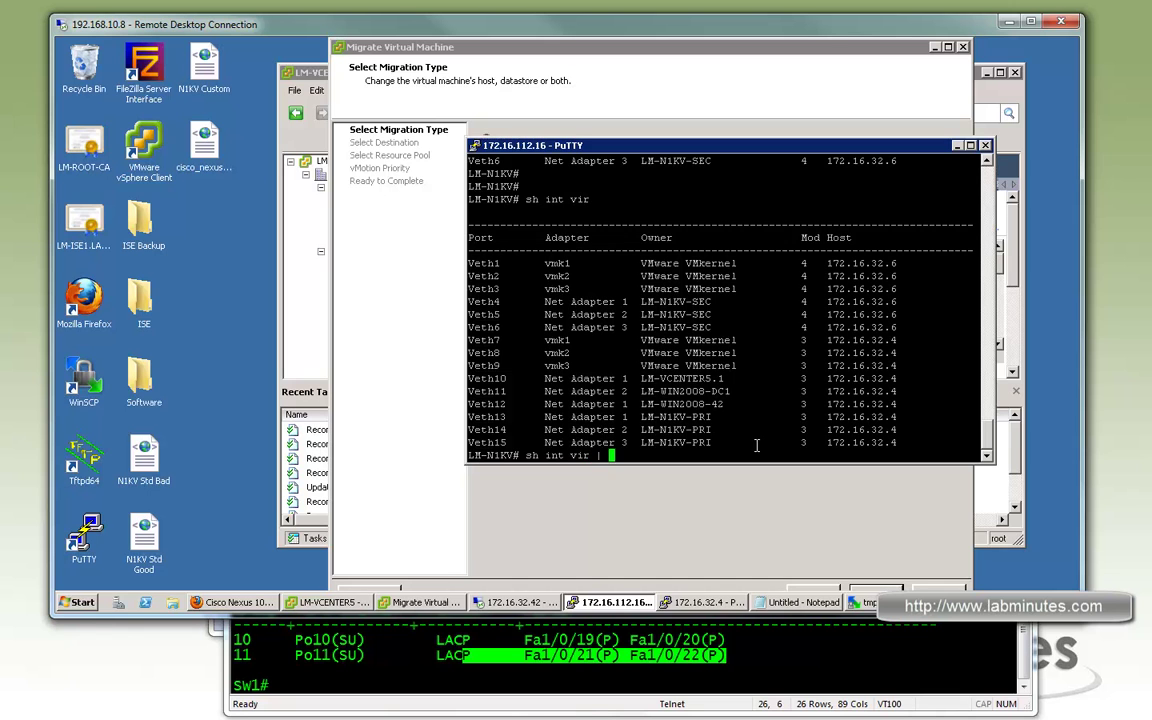
{"action": "type", "text": "in 42"}
Confirm LM-WIN2008-42 is on Veth12 at host 172.16.32.4, then show its 4.2.2.2 ping
{"action": "key", "text": "Return"}
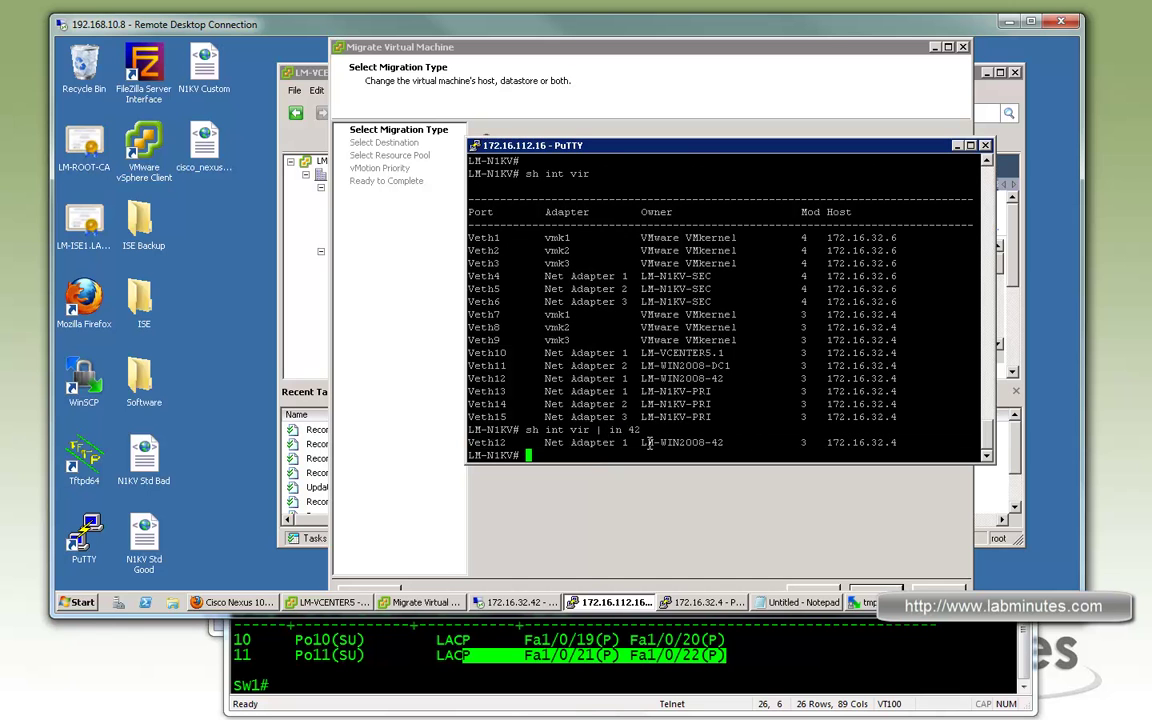
{"action": "double_click", "coordinate": [647, 444]}
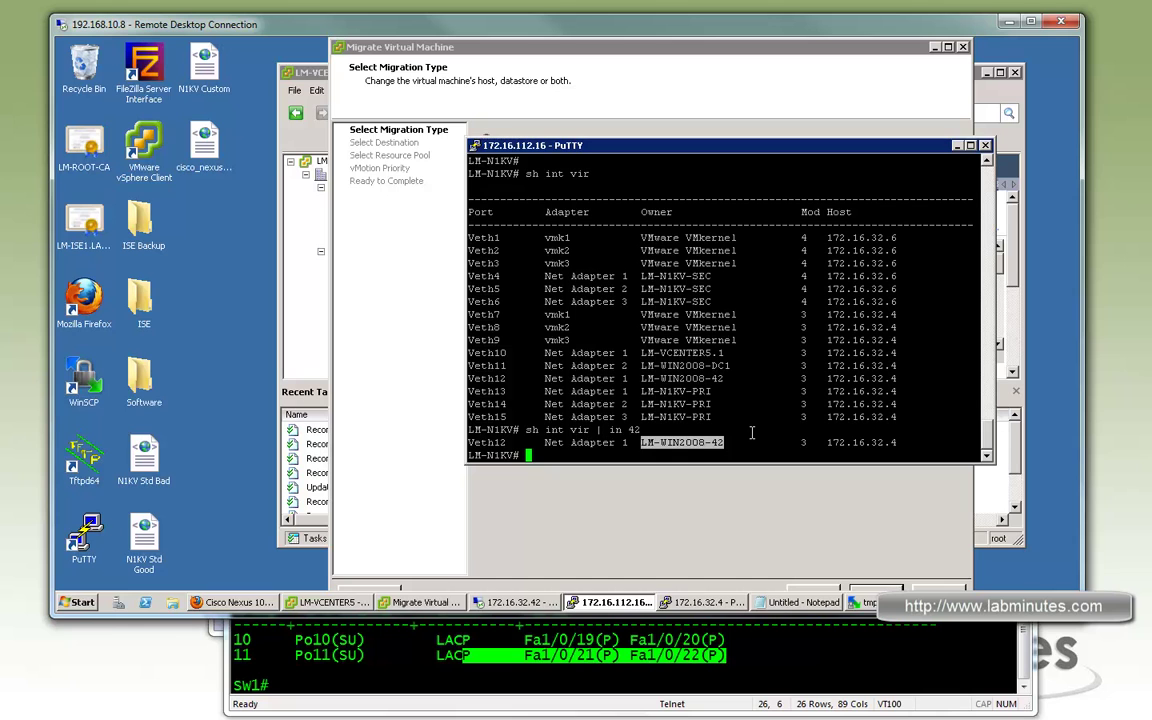
{"action": "left_click_drag", "start_coordinate": [898, 442], "coordinate": [872, 443]}
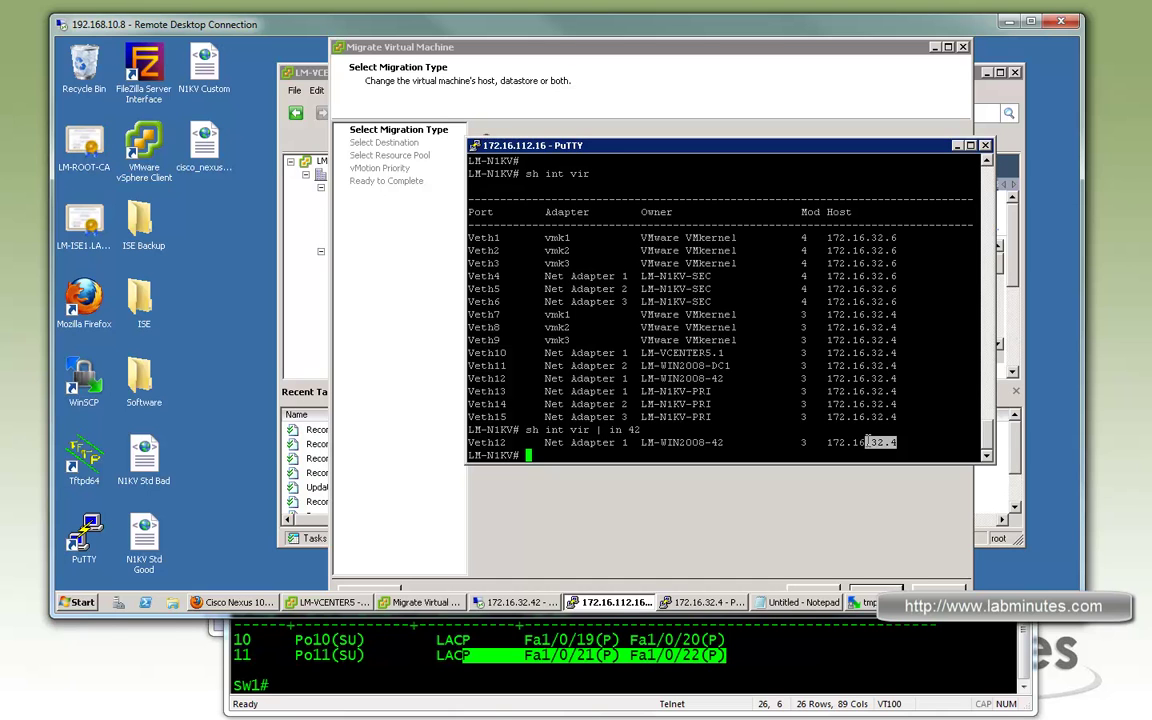
{"action": "double_click", "coordinate": [490, 442]}
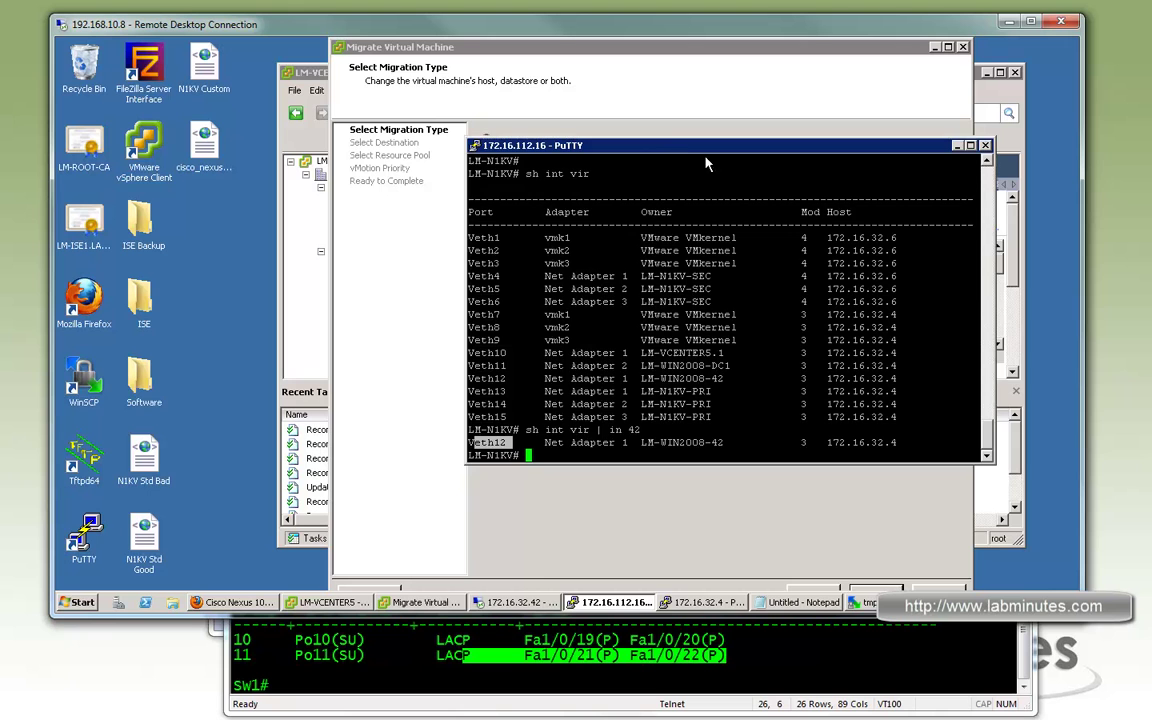
{"action": "left_click_drag", "start_coordinate": [640, 145], "coordinate": [687, 155]}
{"action": "left_click", "coordinate": [515, 602]}
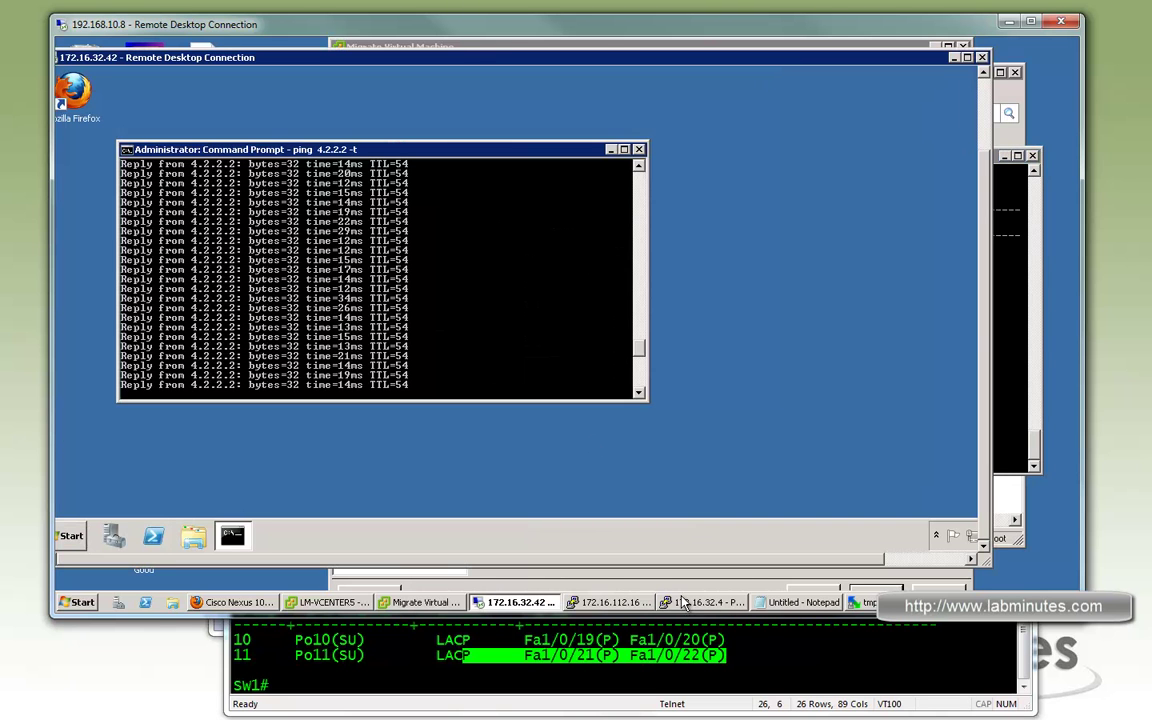
vMotion LM-WIN2008-42 to host 172.16.32.6 at high priority, then return to its ping window
{"action": "left_click", "coordinate": [428, 605]}
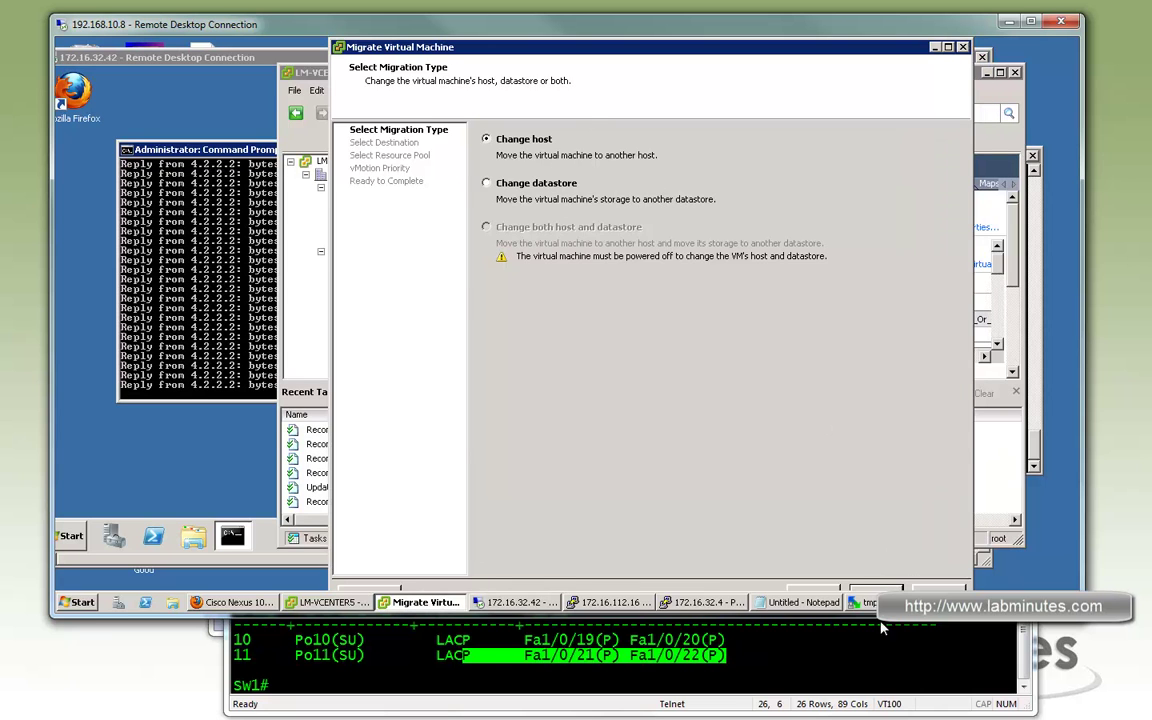
{"action": "left_click", "coordinate": [873, 590]}
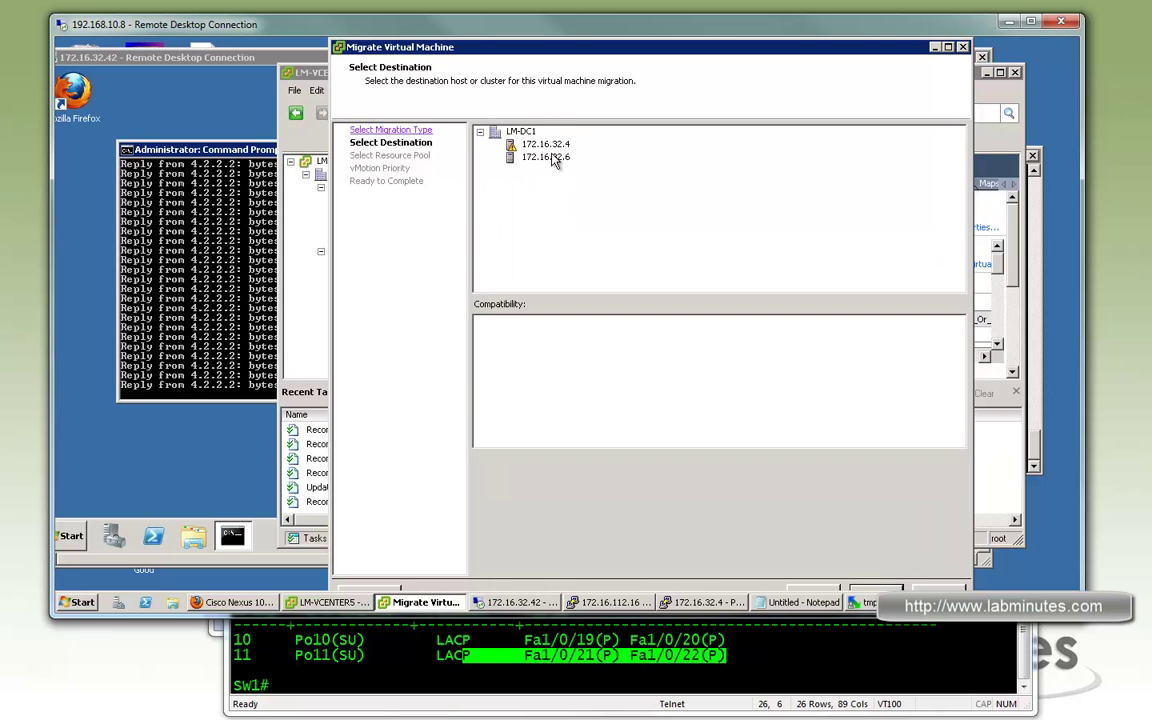
{"action": "left_click", "coordinate": [558, 158]}
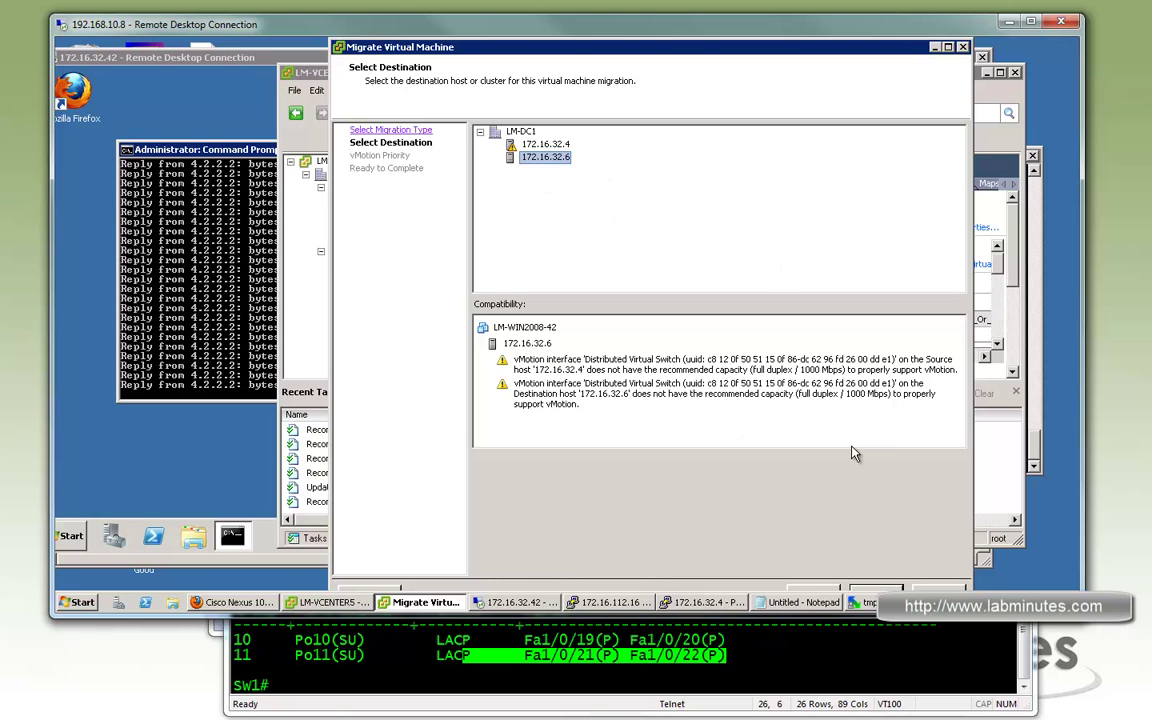
{"action": "left_click", "coordinate": [887, 591]}
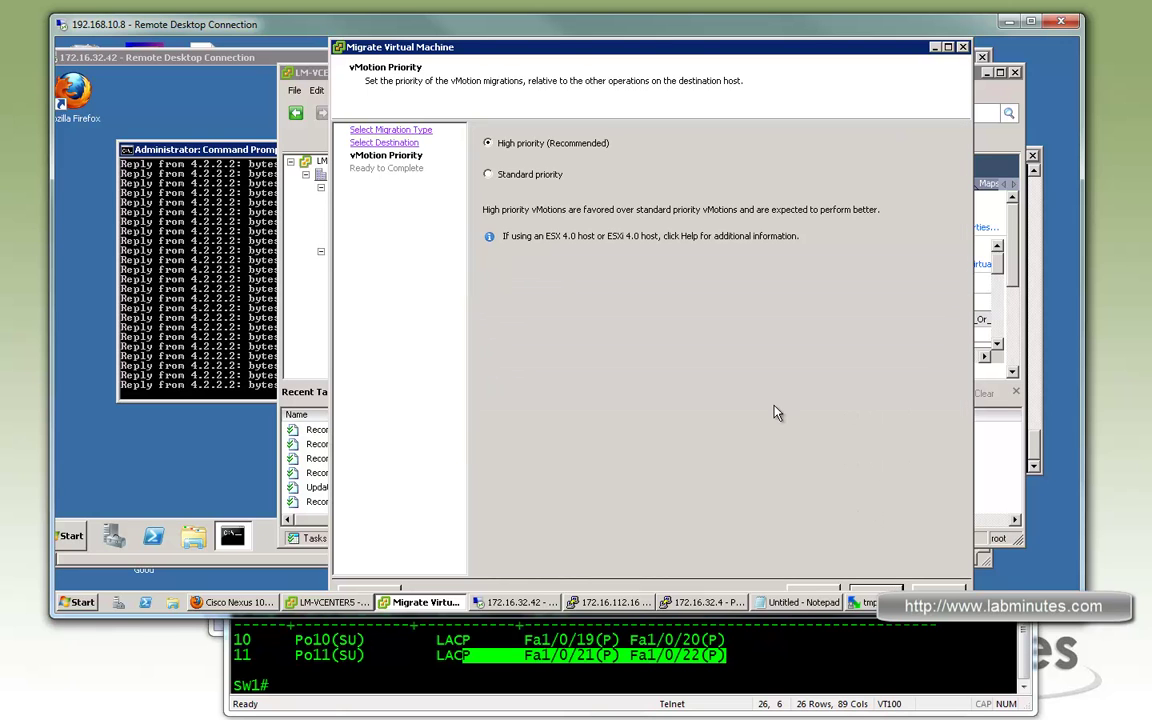
{"action": "left_click", "coordinate": [887, 591]}
{"action": "left_click", "coordinate": [887, 591]}
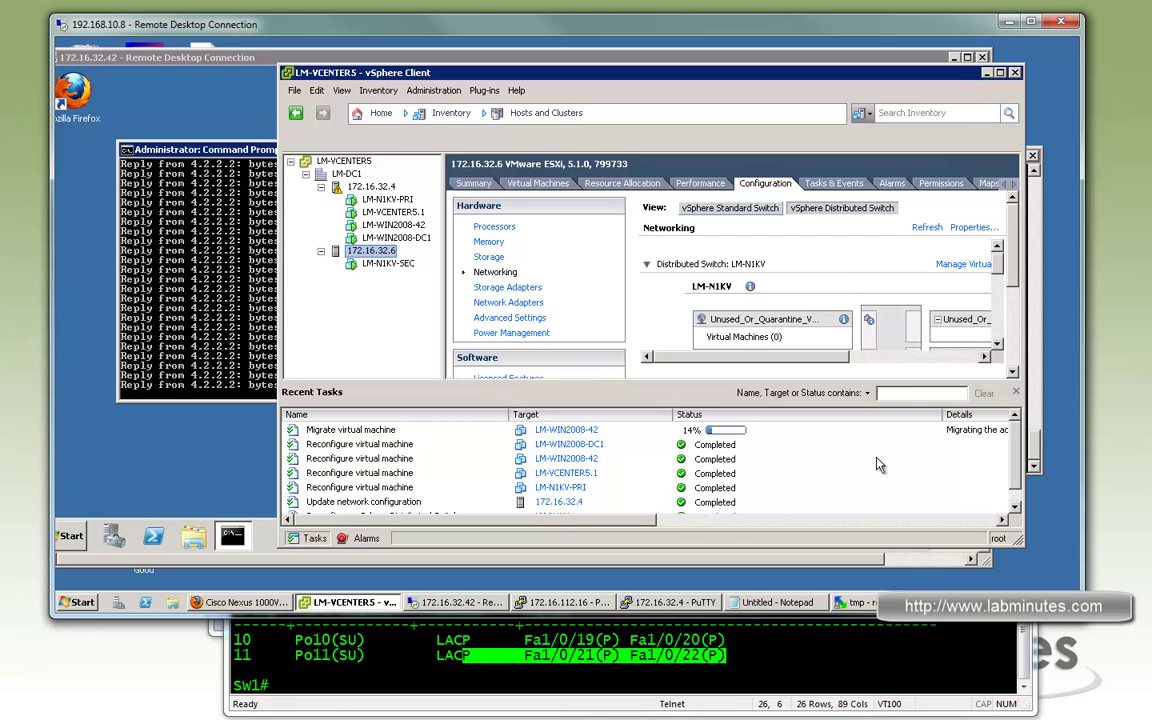
{"action": "left_click", "coordinate": [200, 272]}
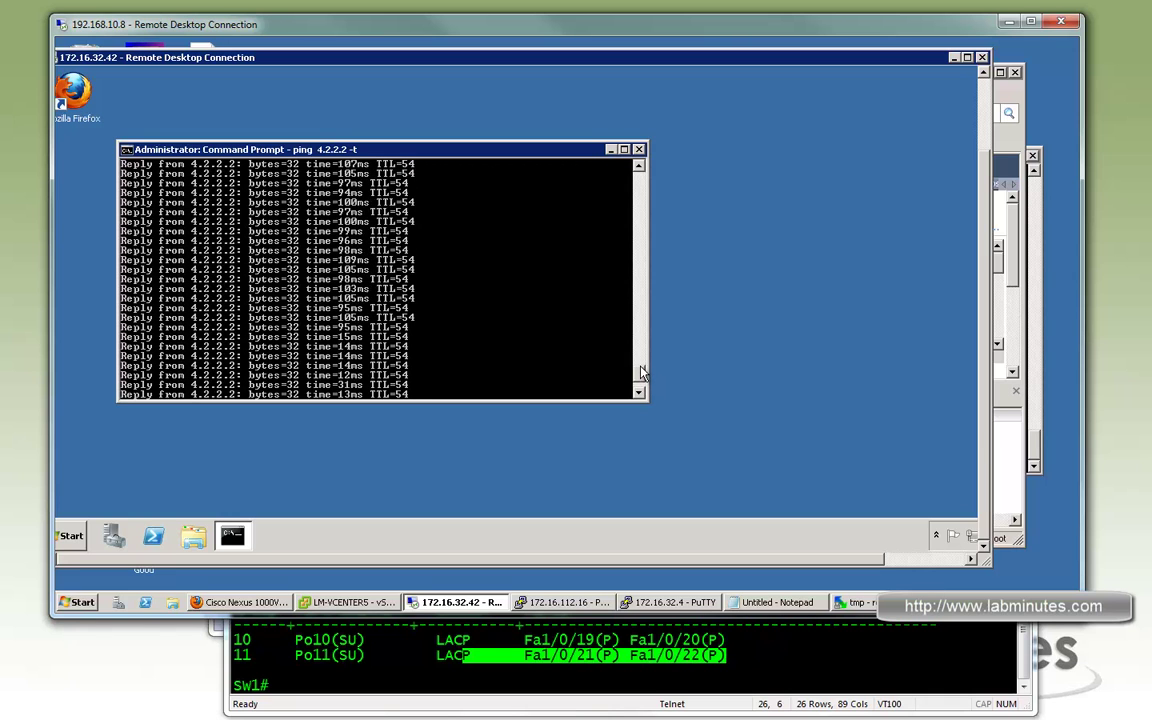
Review the 4.2.2.2 ping output, confirming replies stayed at 12–31 ms through the vMotion
{"action": "scroll", "coordinate": [643, 343], "scroll_direction": "up", "scroll_amount": 15}
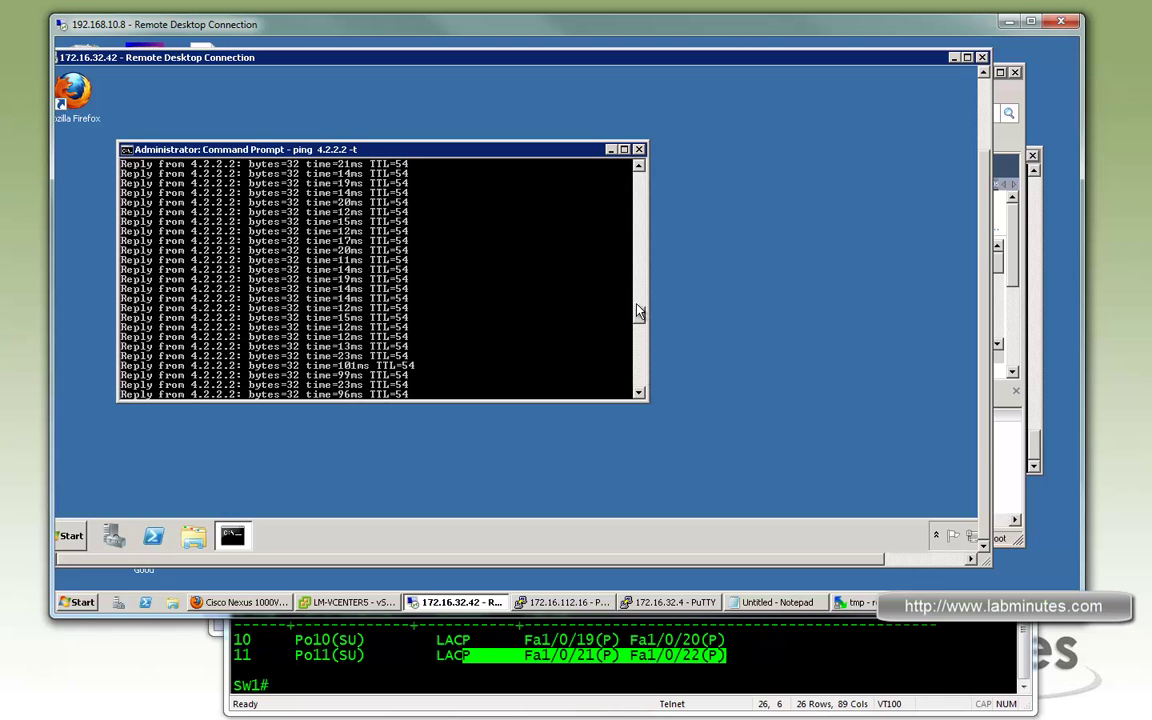
{"action": "left_click_drag", "start_coordinate": [641, 310], "coordinate": [634, 402]}
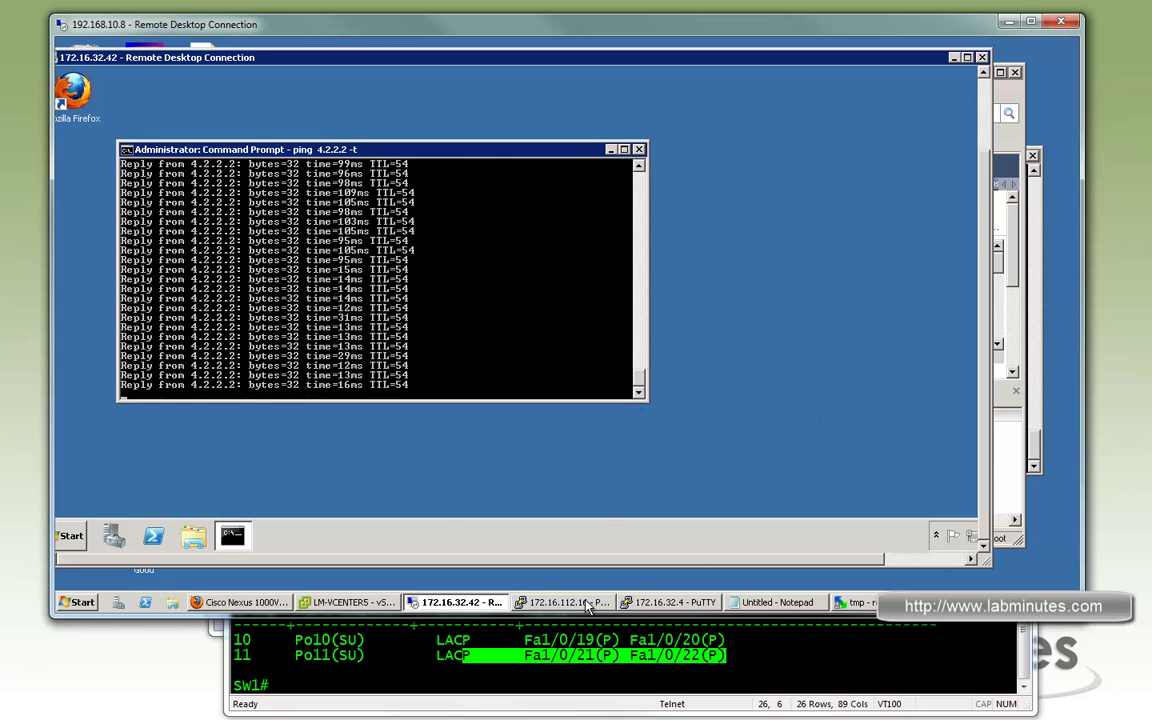
{"action": "left_click", "coordinate": [563, 602]}
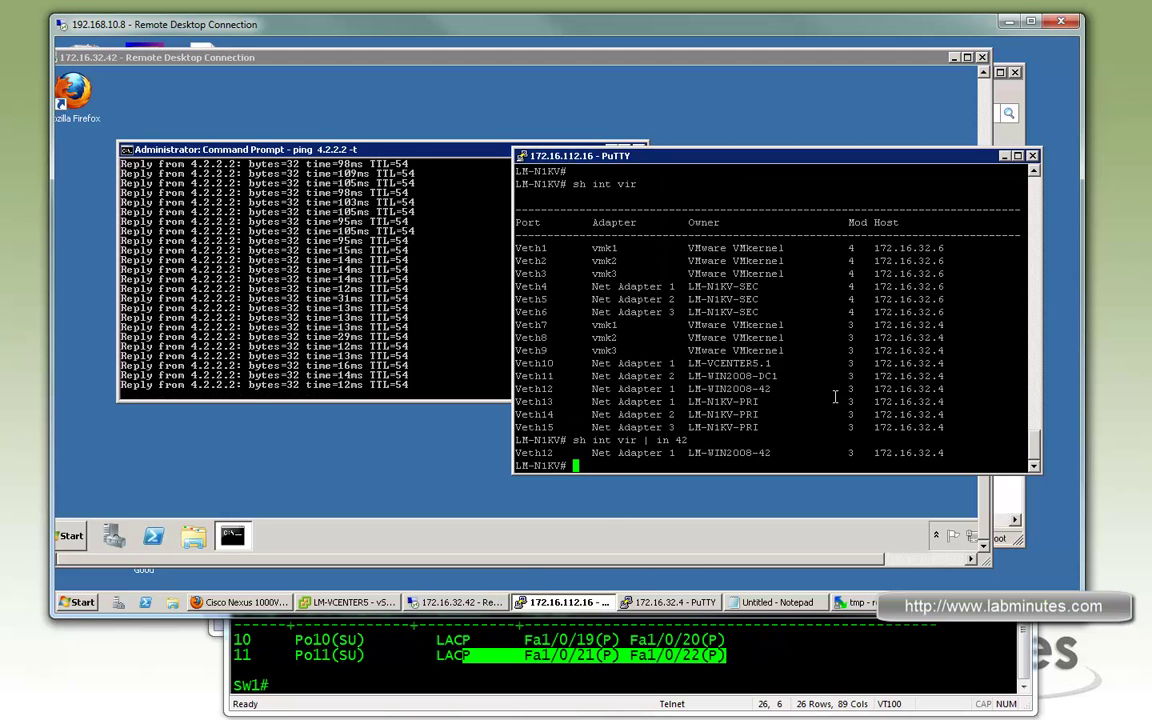
Rerun the 'sh int vir | in 42' filter in the LM-N1KV terminal
{"action": "key", "text": "Return"}
{"action": "key", "text": "Up"}
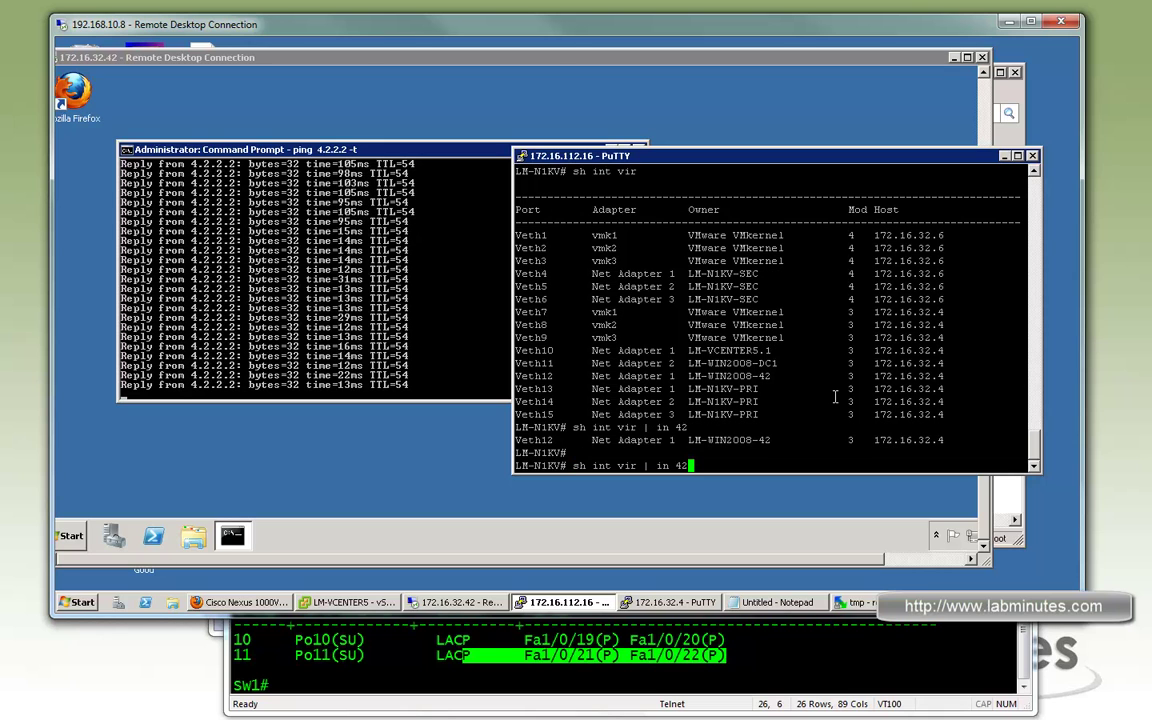
{"action": "key", "text": "Return"}
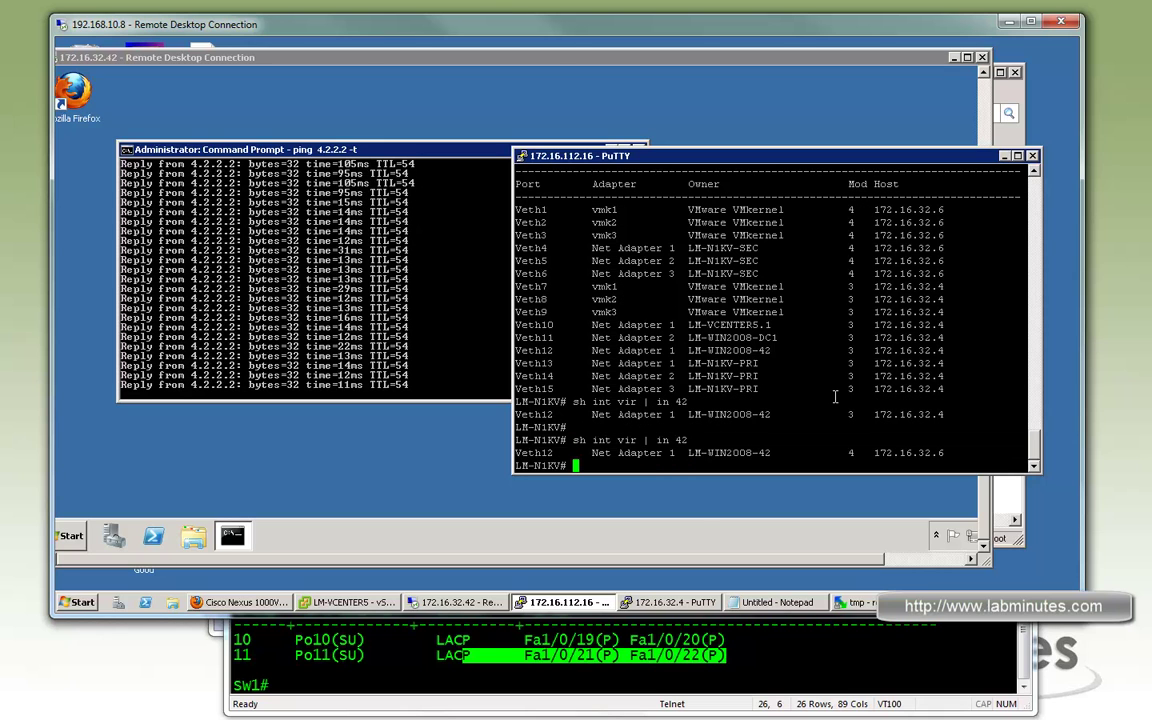
Verify LM-WIN2008-42 kept Veth12 and now sits on module 4, host 172.16.32.6
{"action": "left_click_drag", "start_coordinate": [945, 455], "coordinate": [870, 454]}
{"action": "left_click", "coordinate": [943, 455]}
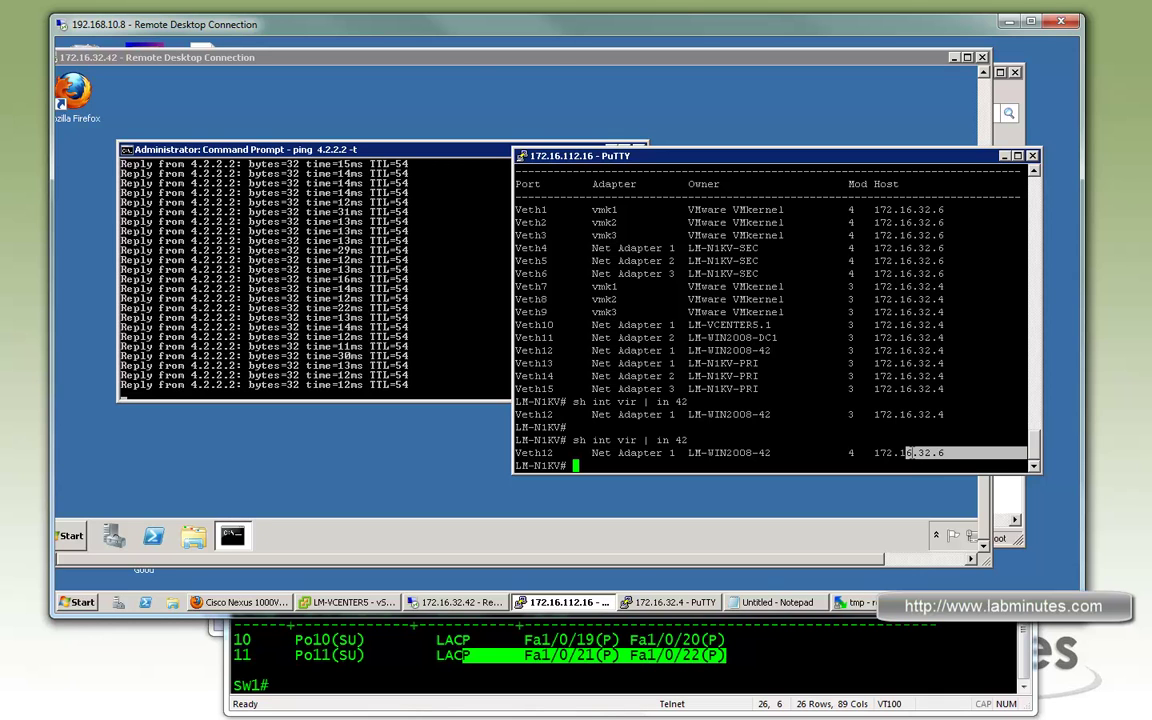
{"action": "left_click", "coordinate": [525, 452]}
{"action": "double_click", "coordinate": [525, 452]}
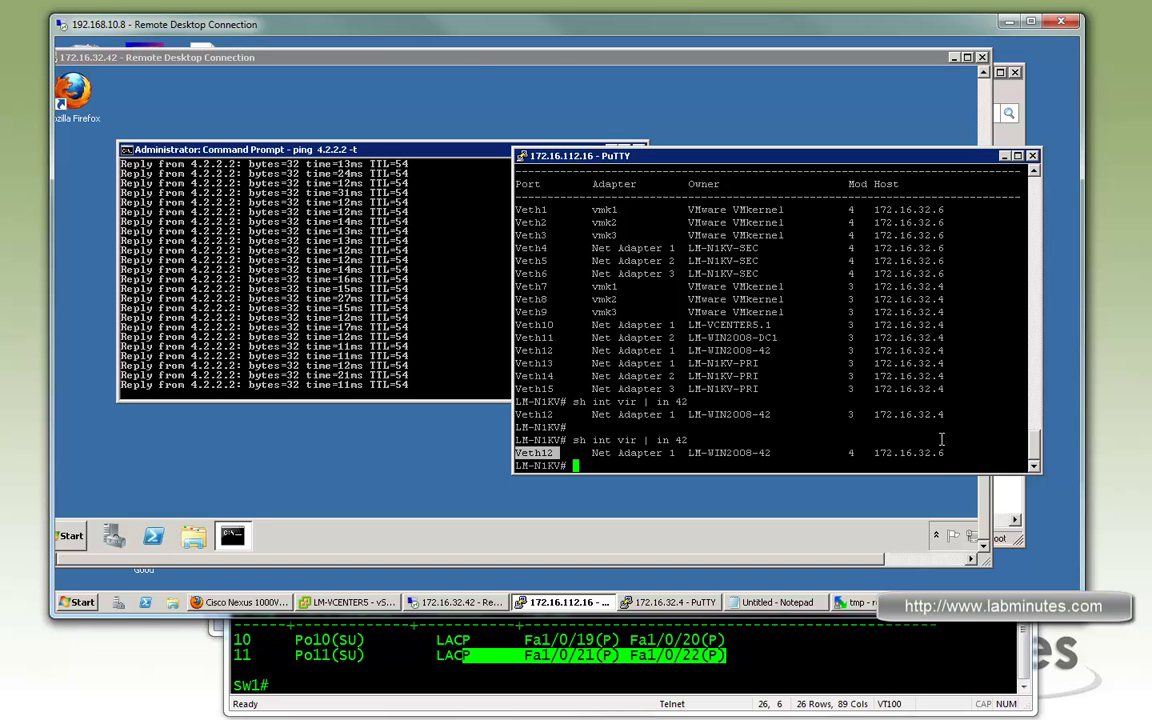
{"action": "left_click_drag", "start_coordinate": [985, 452], "coordinate": [881, 452]}
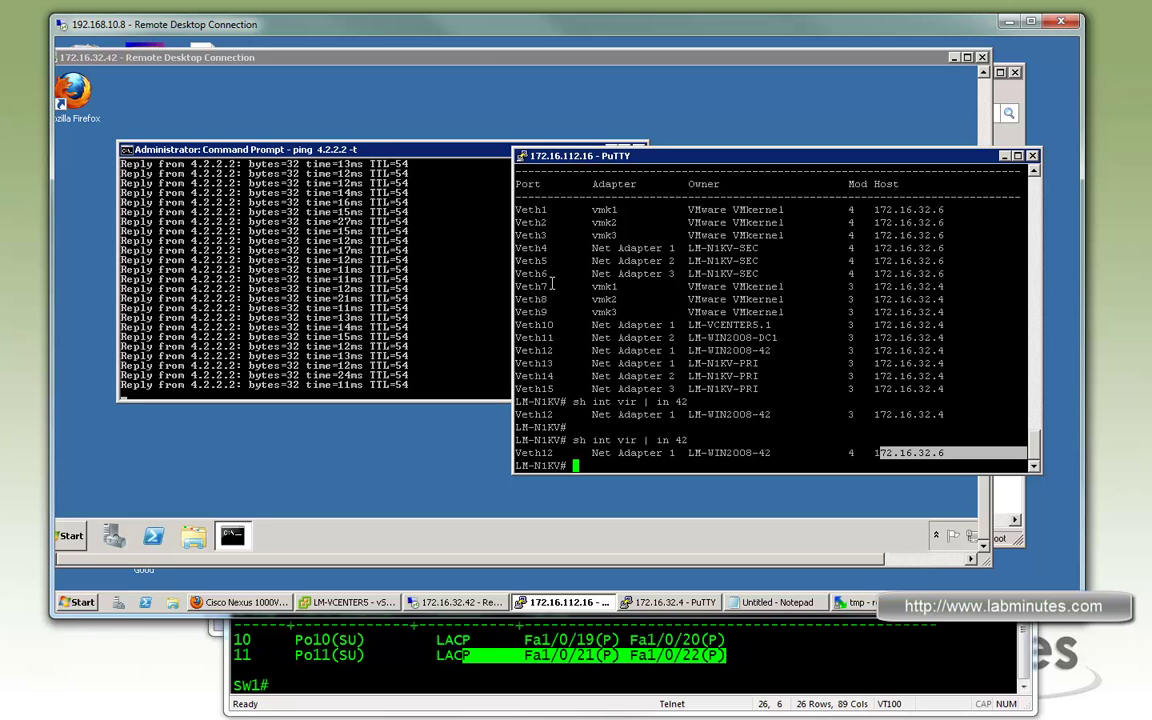
{"action": "left_click_drag", "start_coordinate": [967, 352], "coordinate": [567, 311]}
{"action": "left_click", "coordinate": [690, 312]}
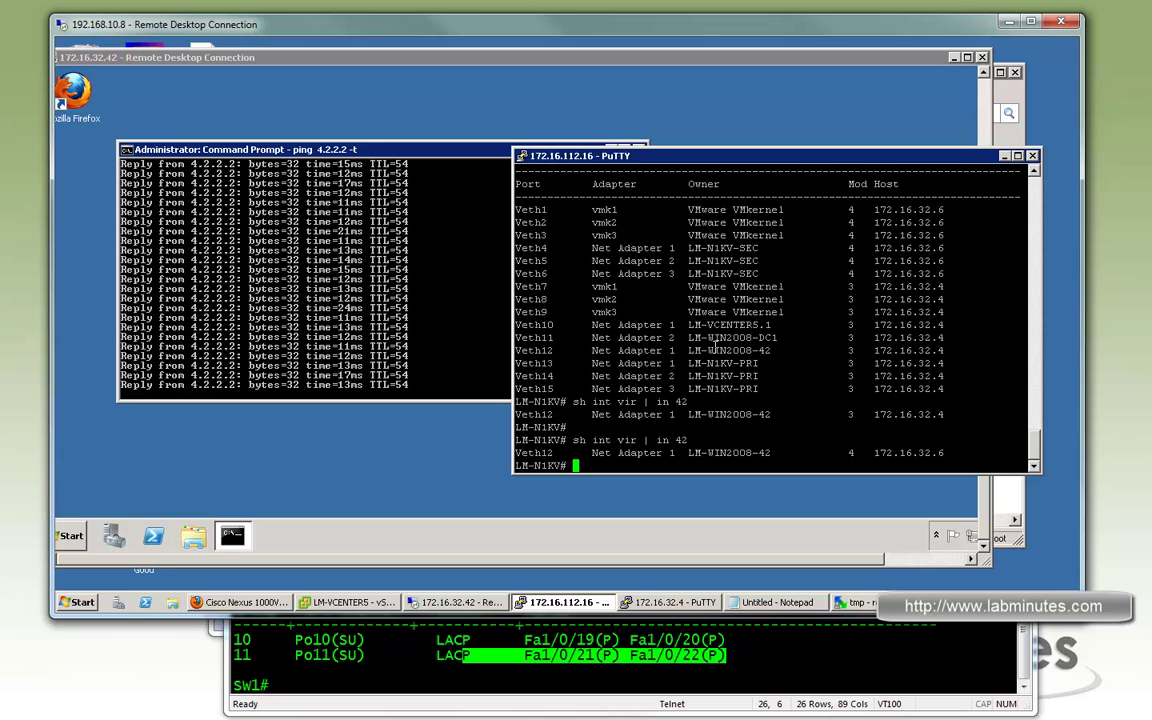